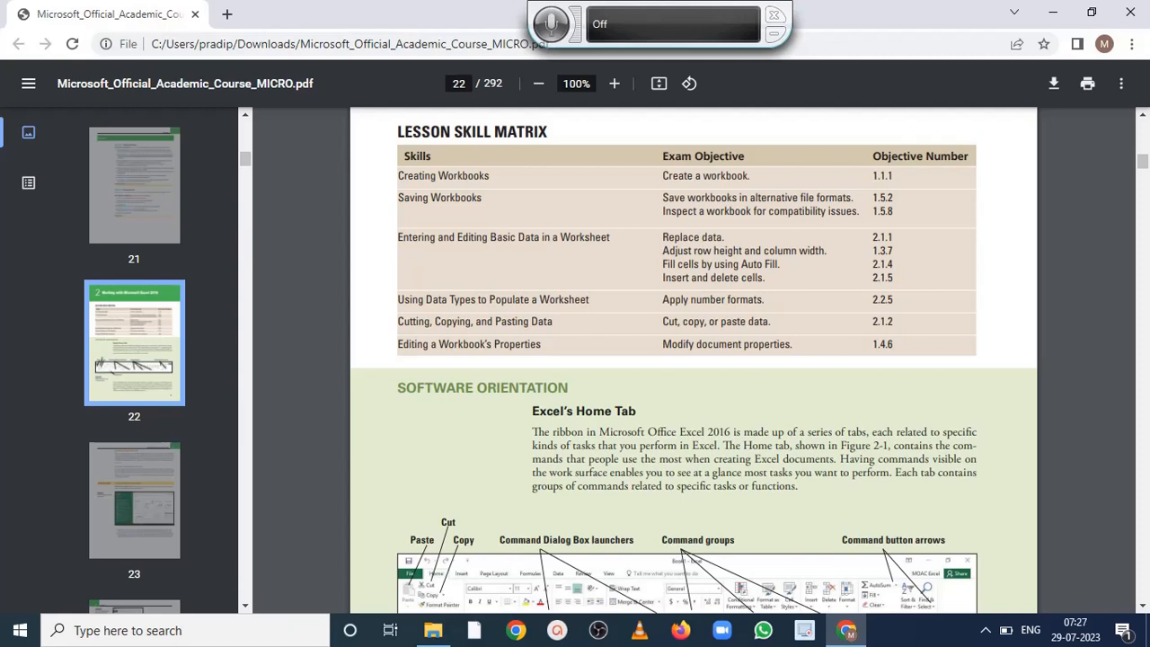
- Try to launch Excel by searching Windows for "excel"
click(165, 629)
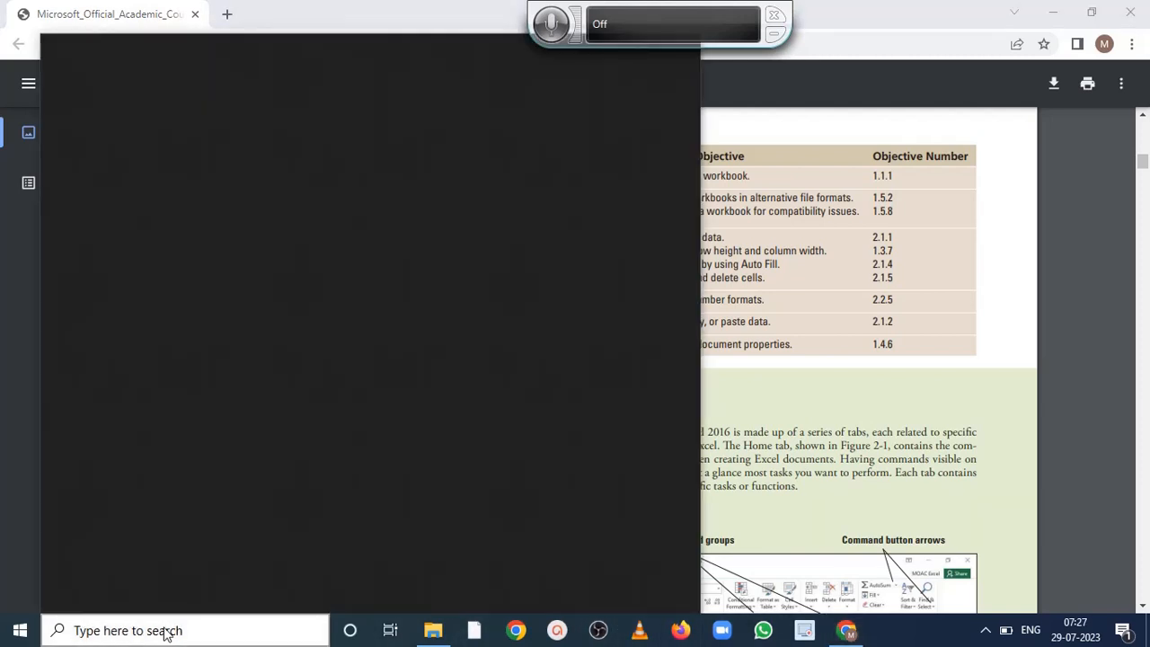
text(ee)
key(BackSpace)
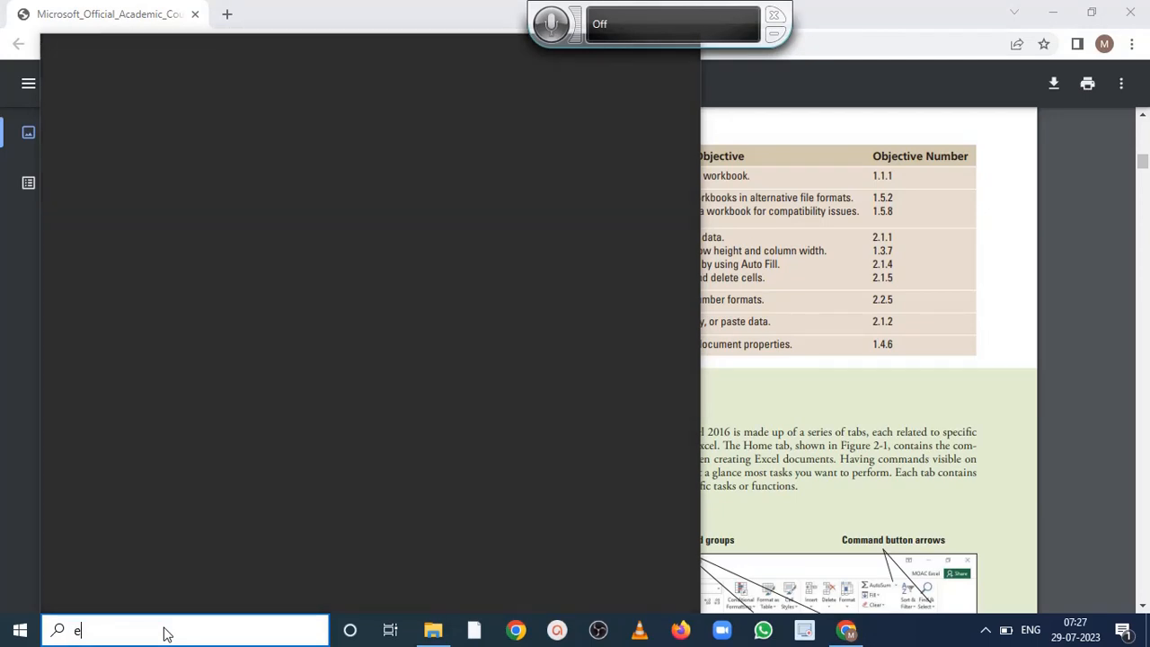
text(xc)
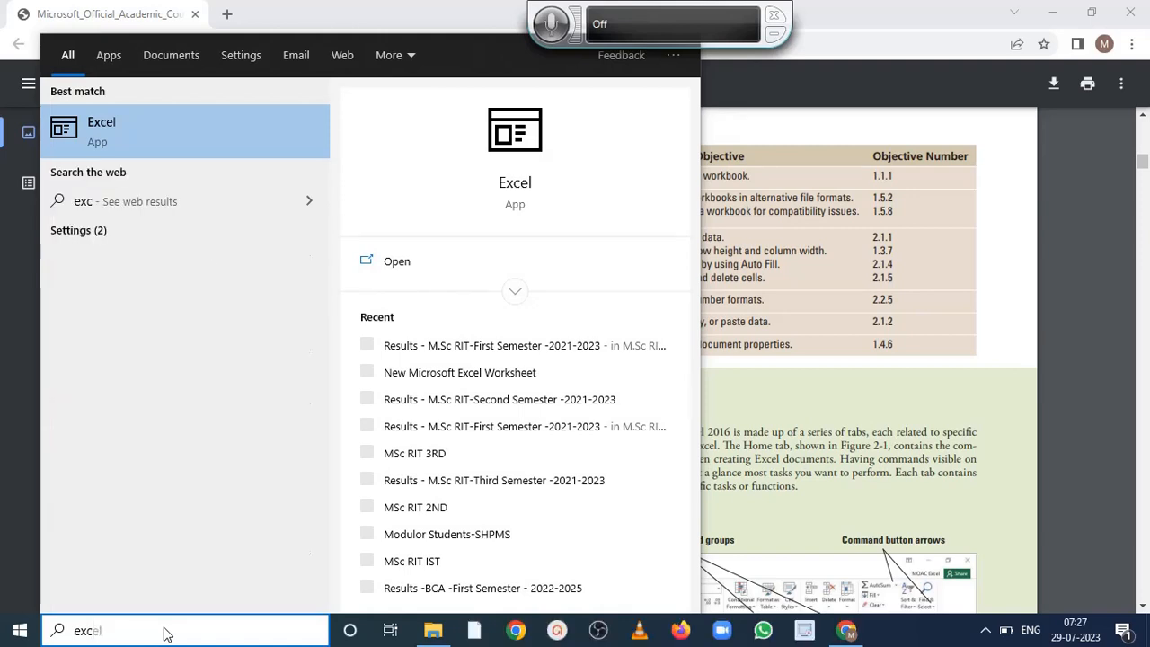
text(e)
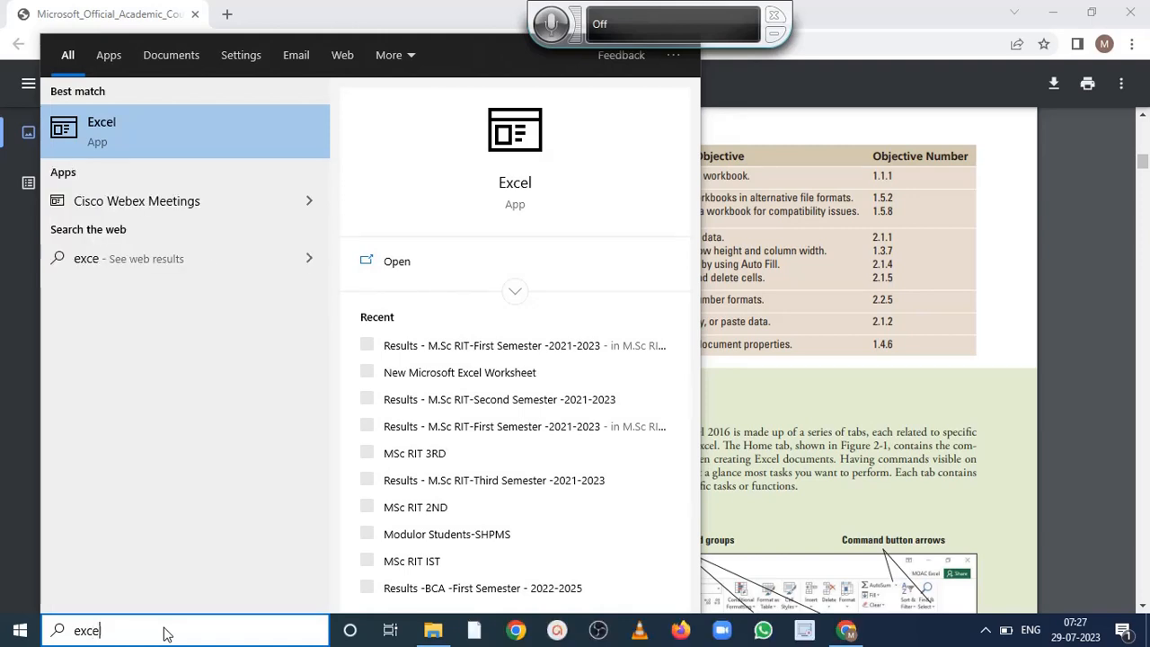
text(l)
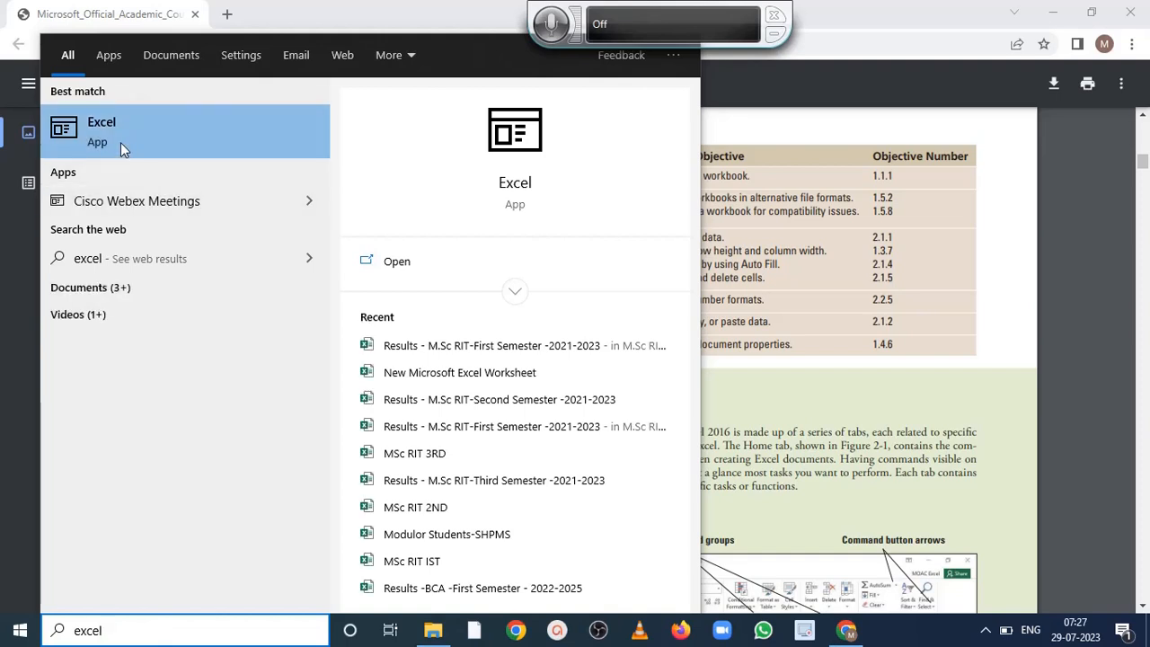
click(121, 142)
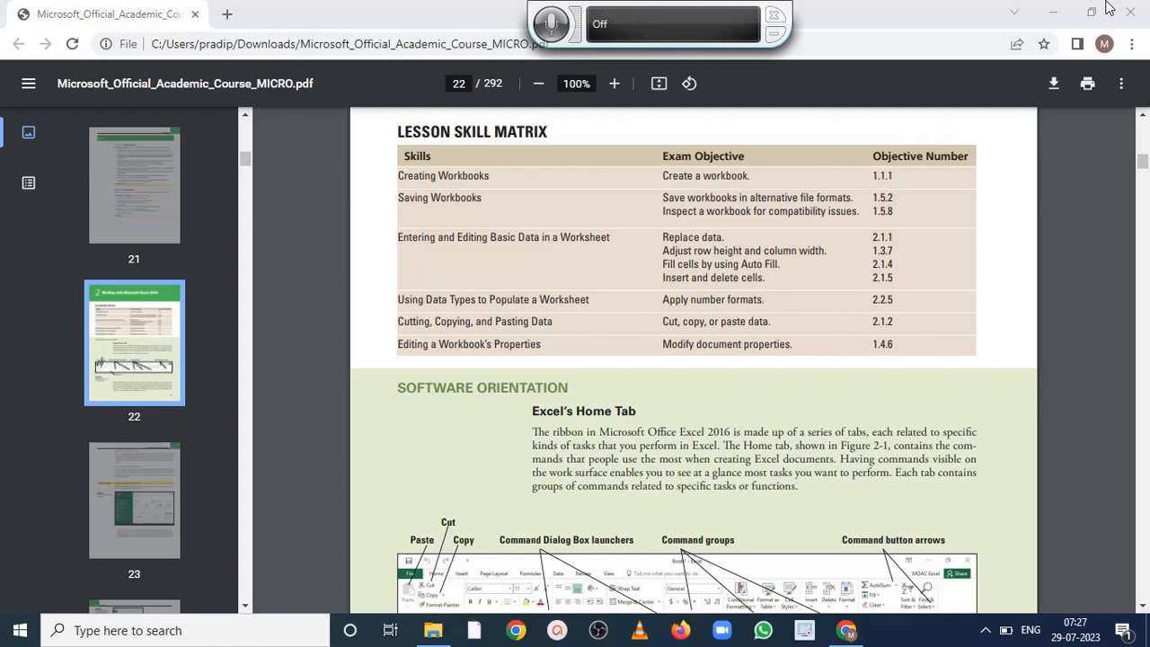
- Minimize the PDF and Downloads folder windows, and launch Excel from the most used programs
click(1060, 15)
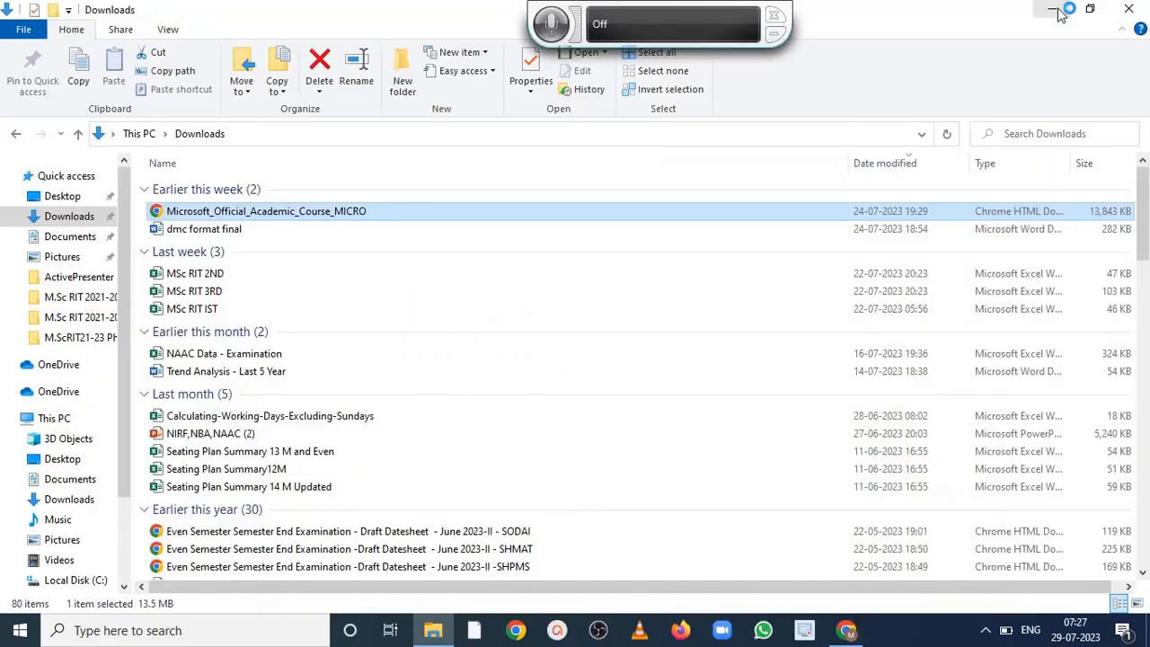
click(1055, 10)
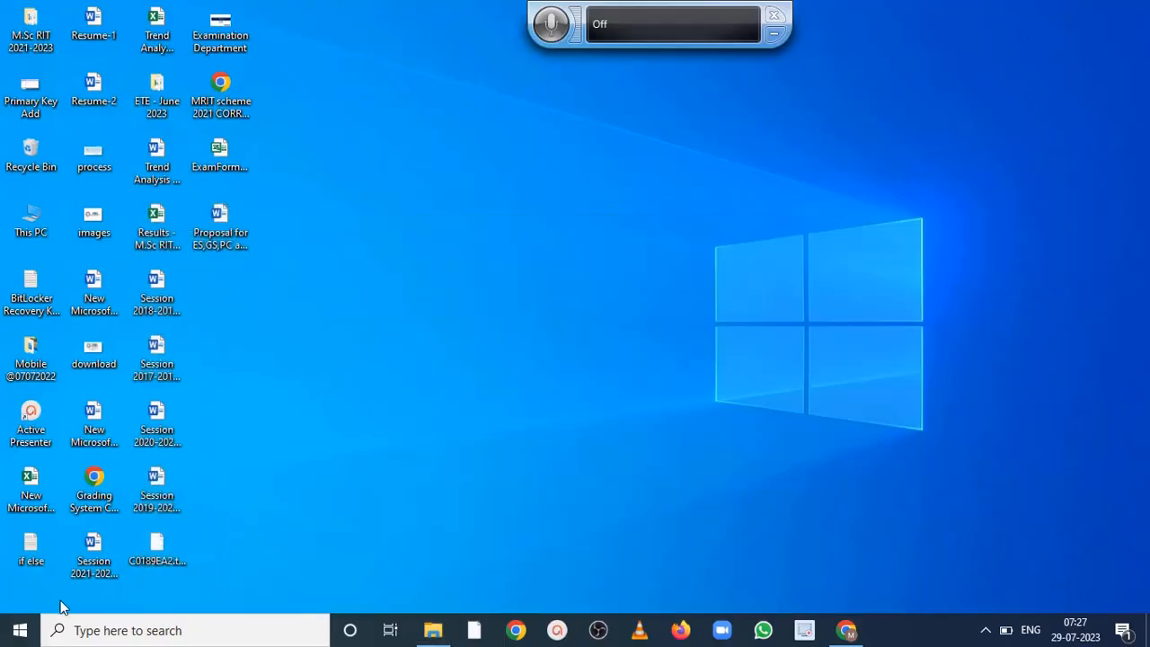
click(23, 634)
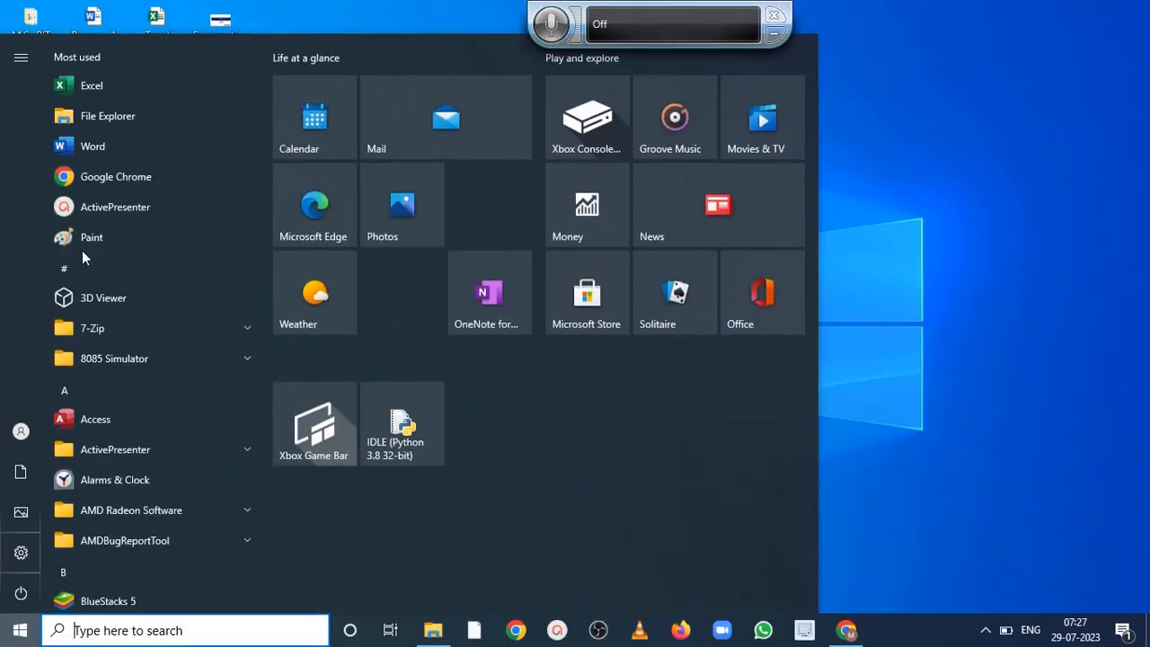
click(99, 85)
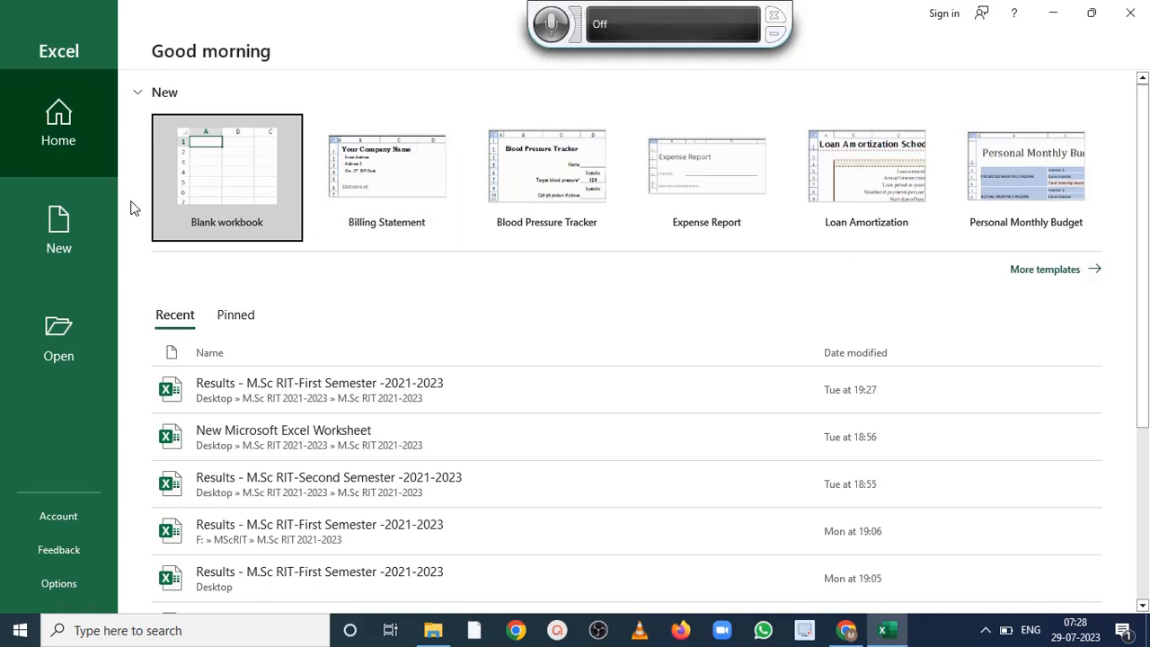
- Look through the pages for new and existing workbooks, and create a blank workbook
click(68, 248)
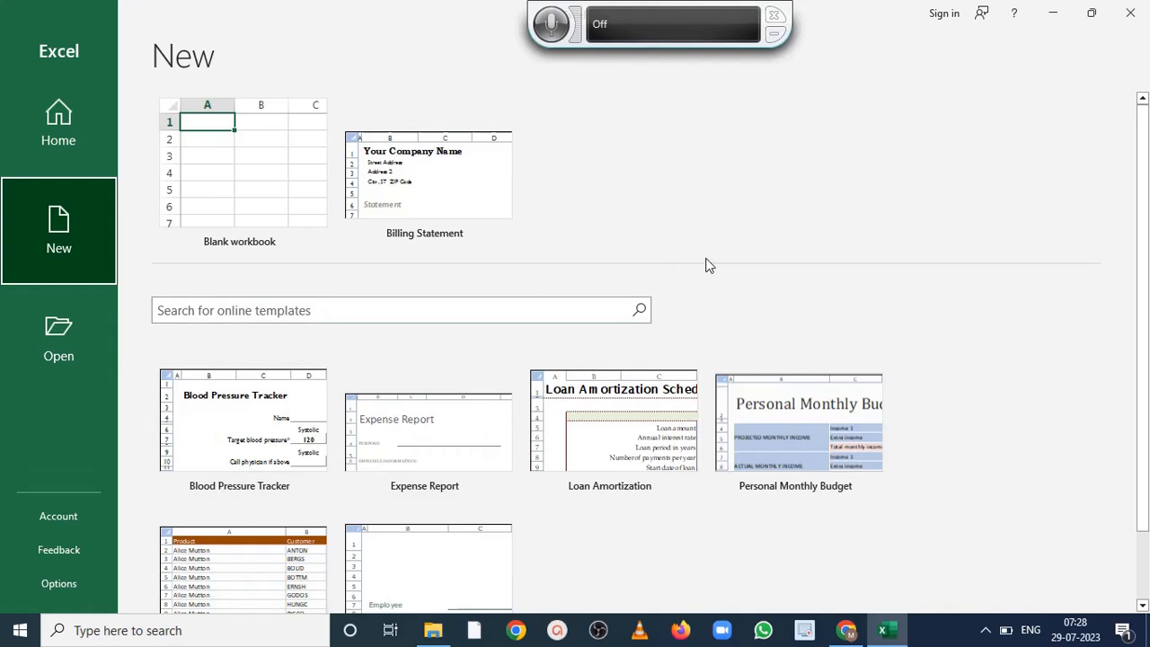
click(81, 347)
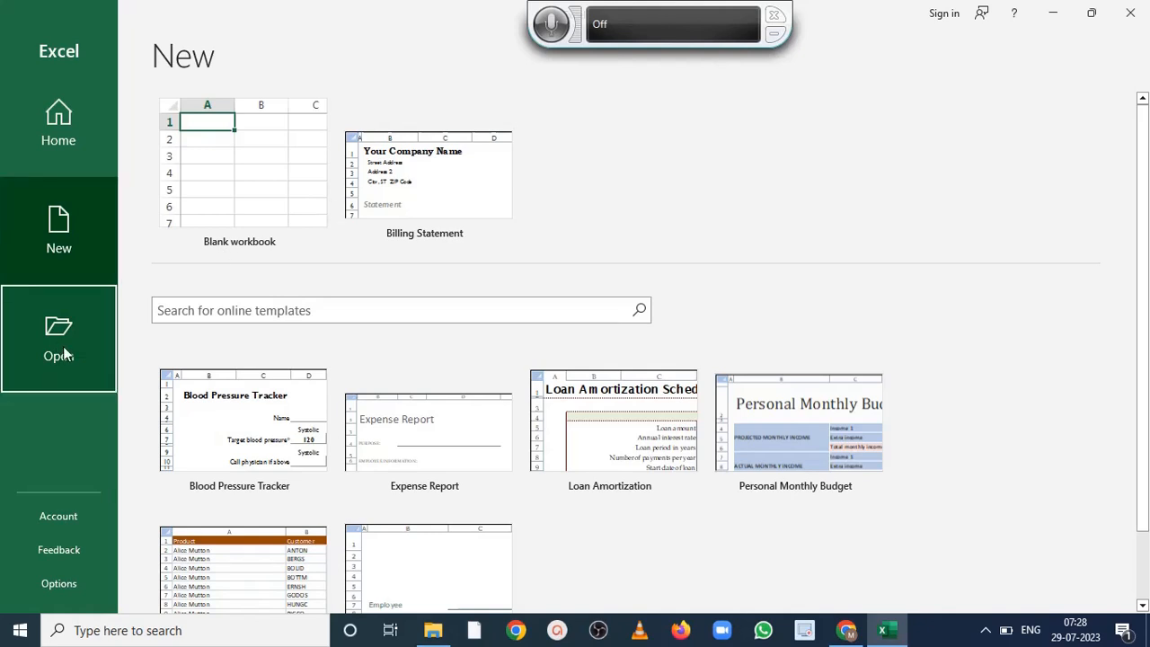
click(31, 341)
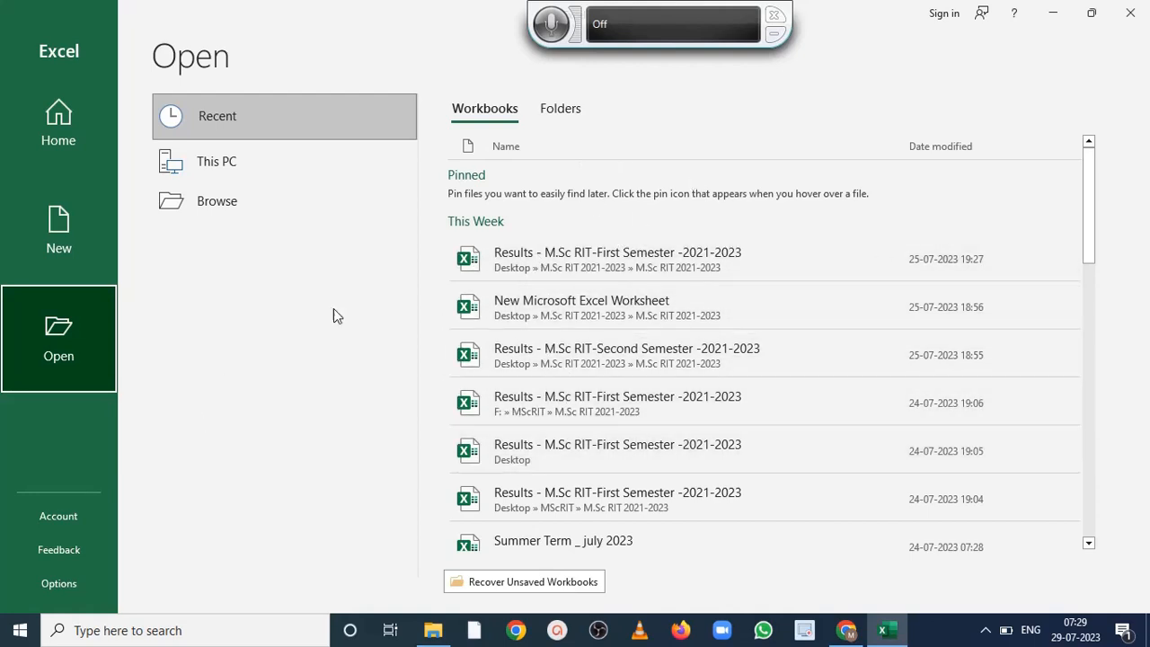
click(56, 245)
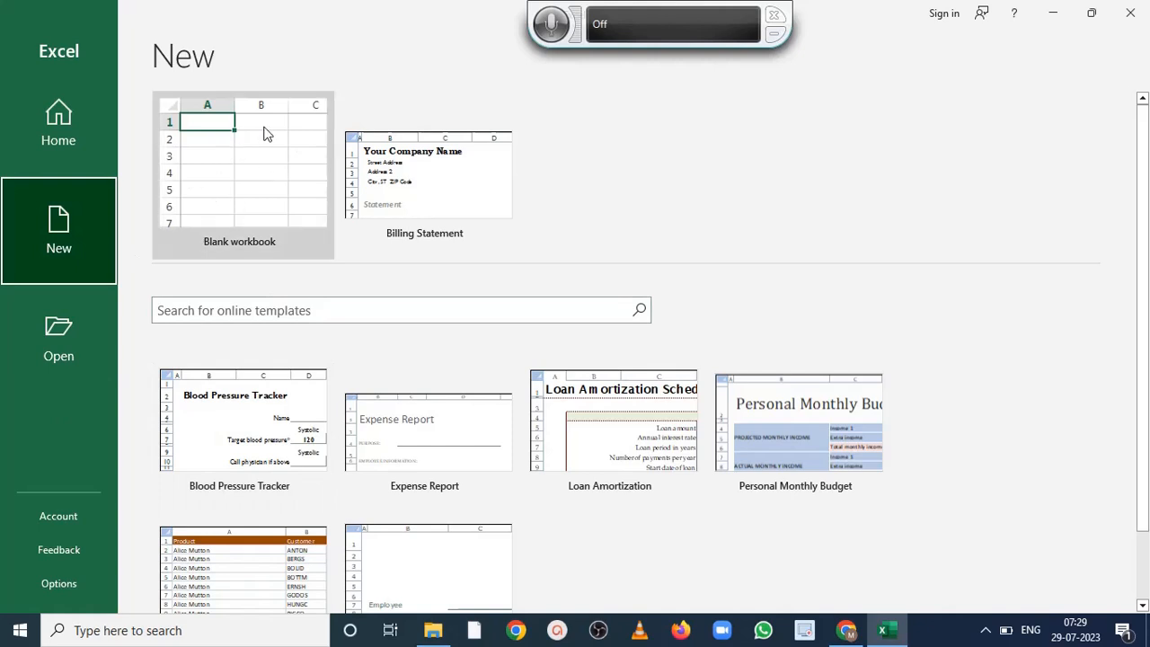
click(241, 178)
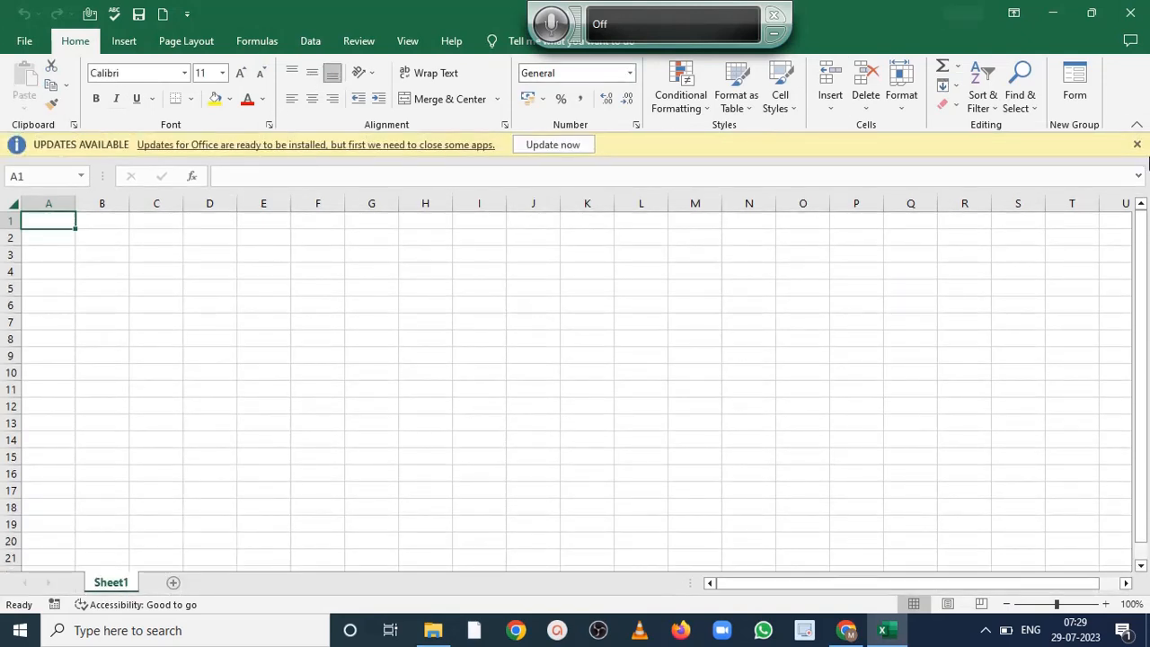
- Dismiss the Office updates notice and enter "This" in cell A1
click(1137, 145)
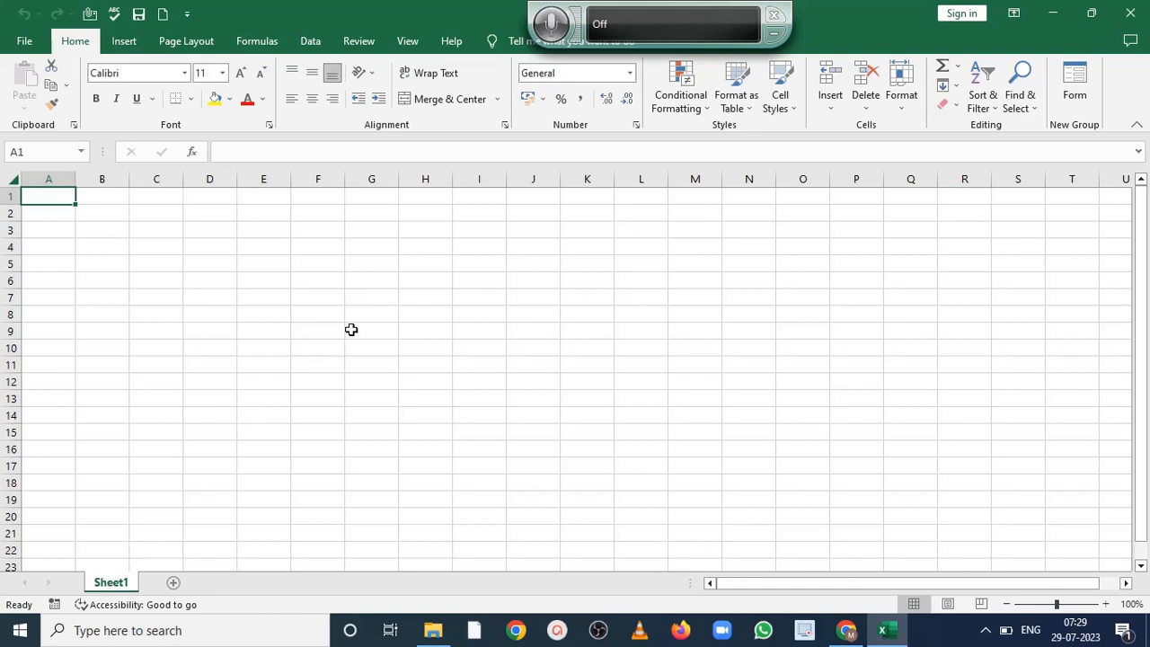
text(This)
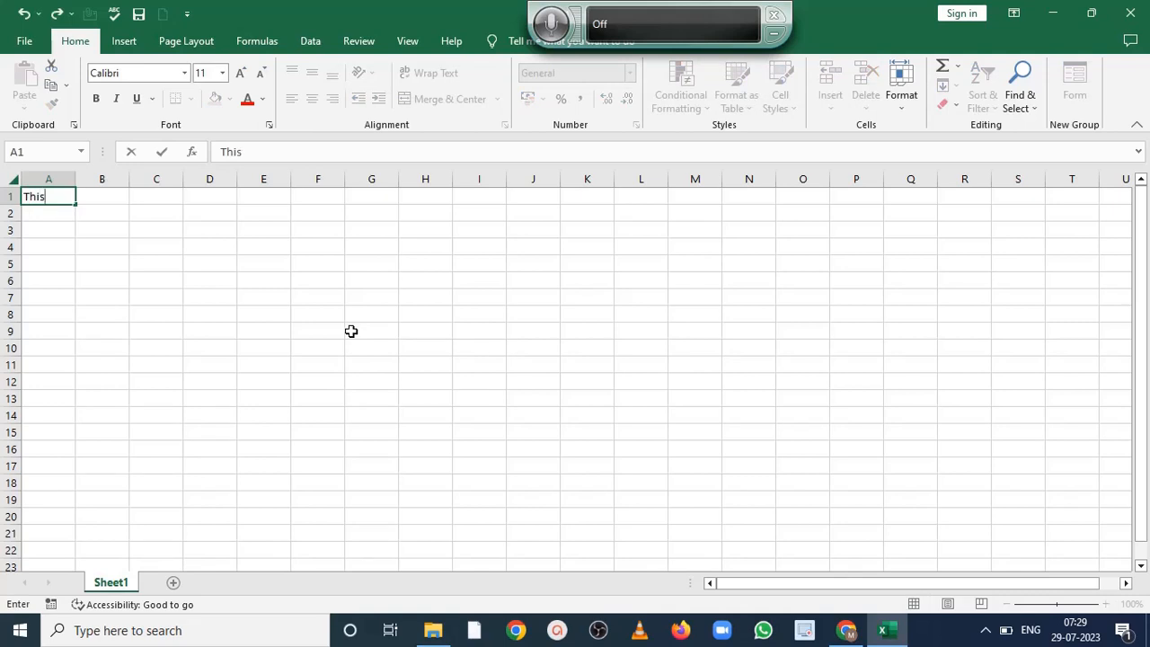
click(238, 330)
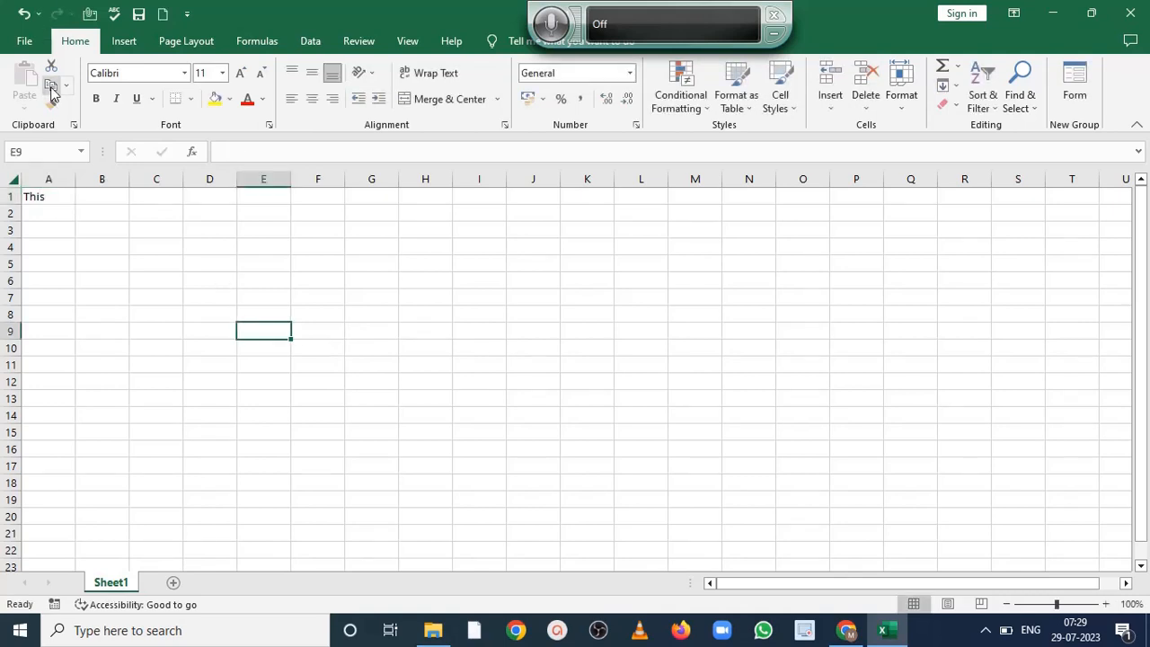
- Start saving the workbook on this PC and choose the YouTube (H:) drive as its location
click(139, 14)
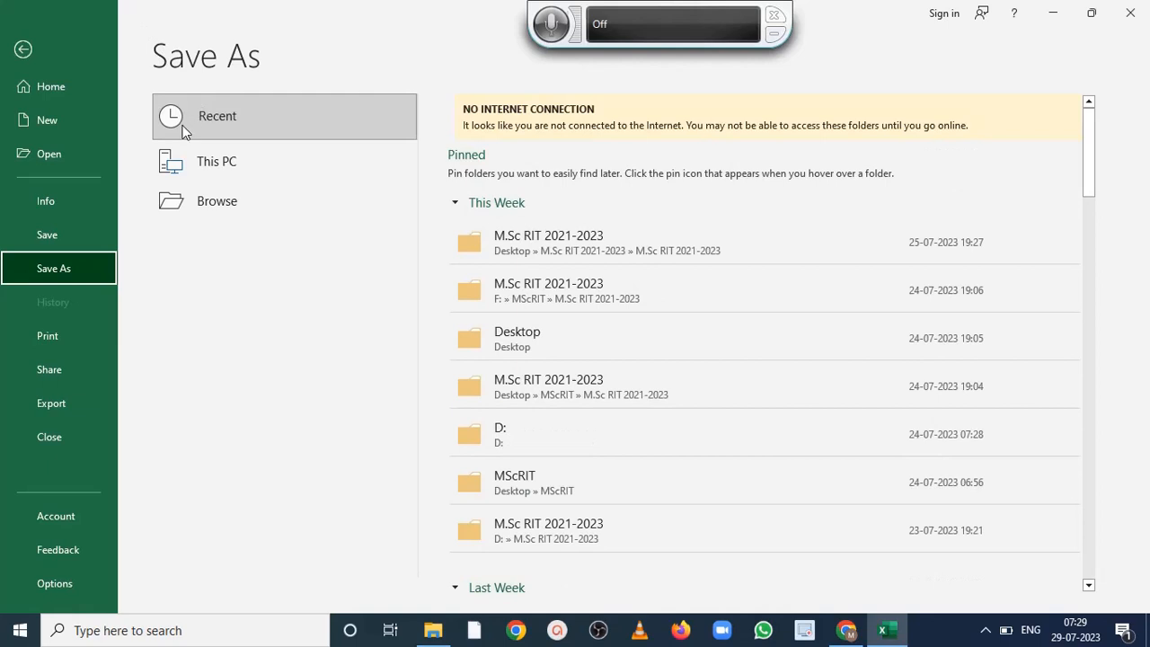
click(238, 163)
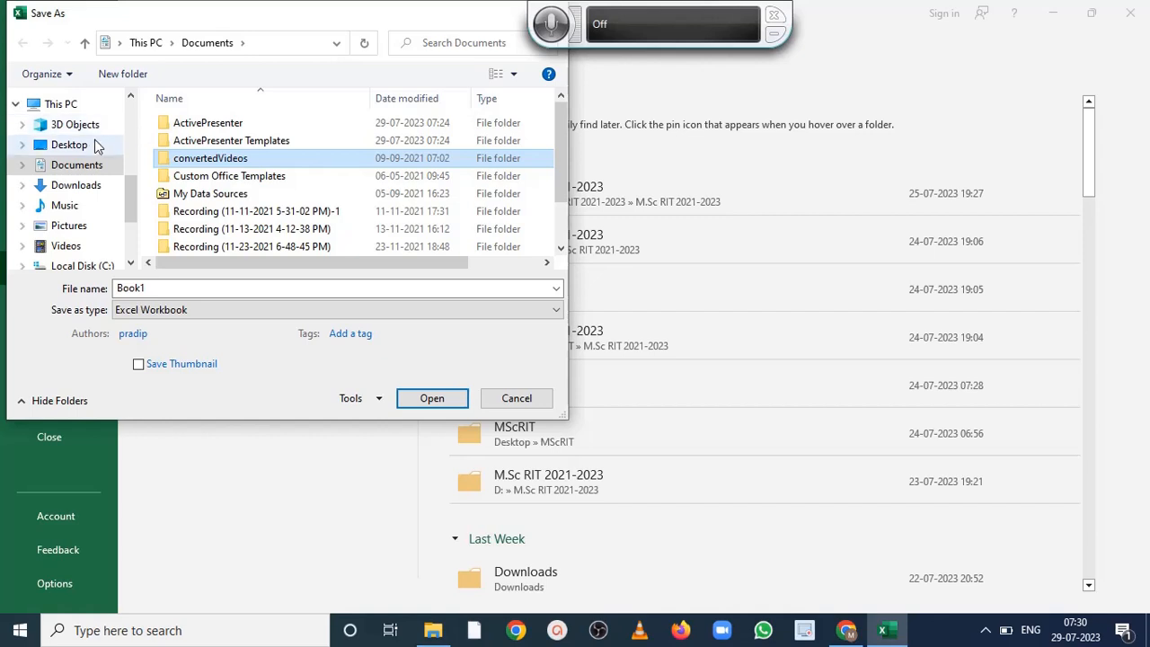
click(90, 148)
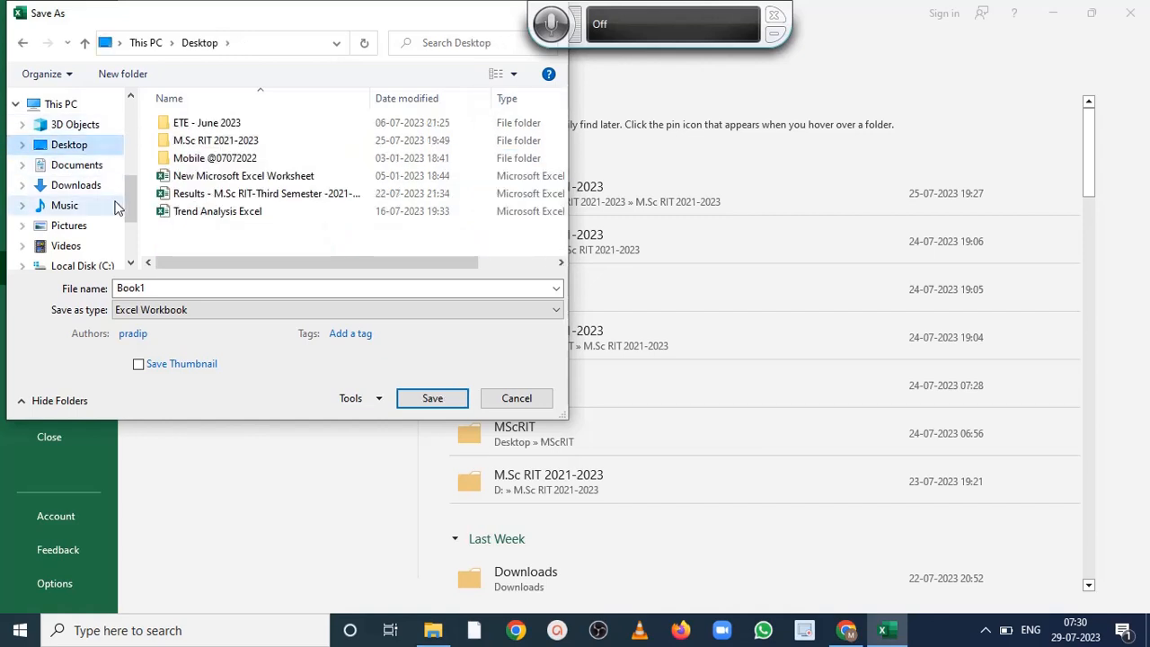
scroll(132, 251, down, 3)
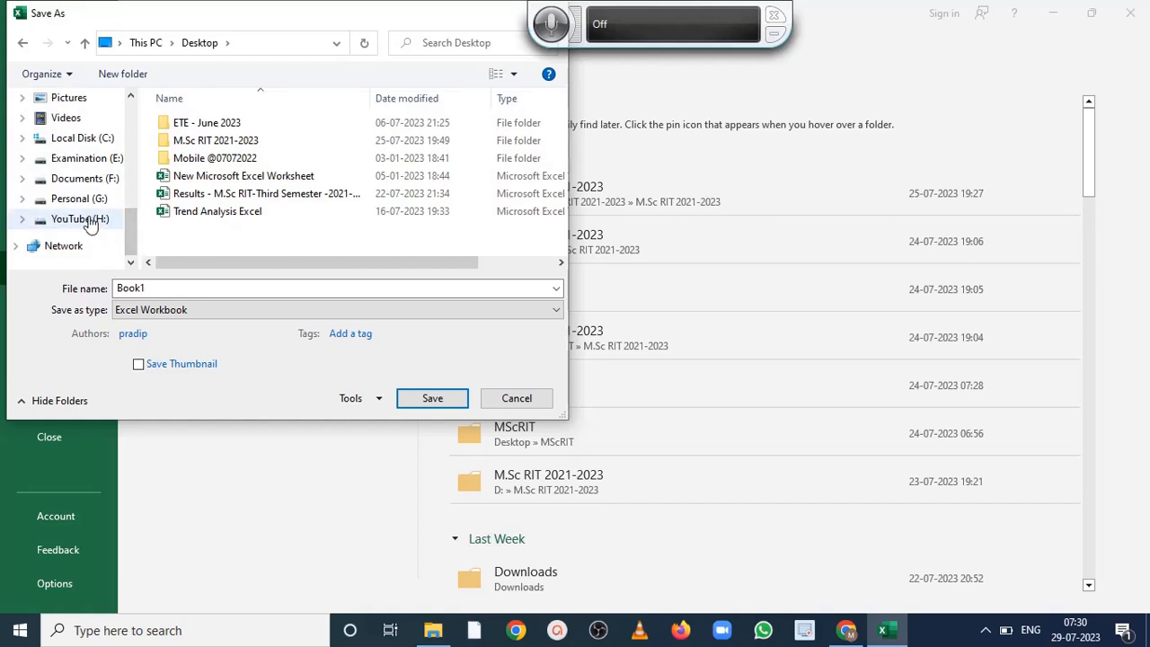
click(90, 220)
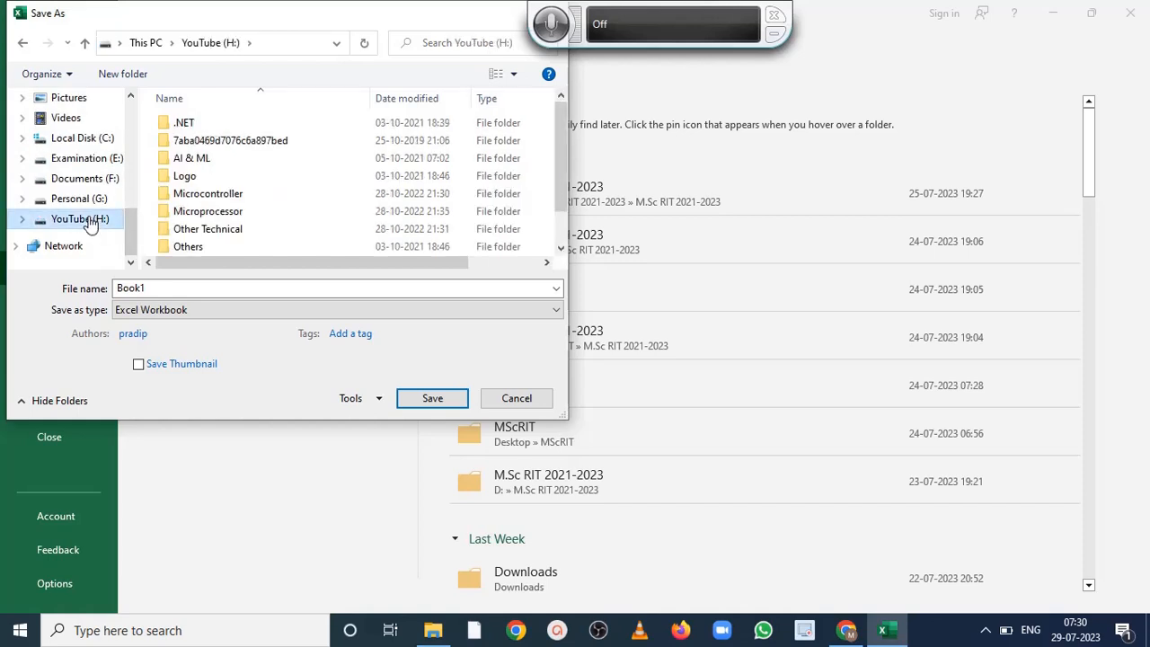
- Name the file "Account" and review the available file types, keeping Excel Workbook
click(122, 289)
double_click(122, 288)
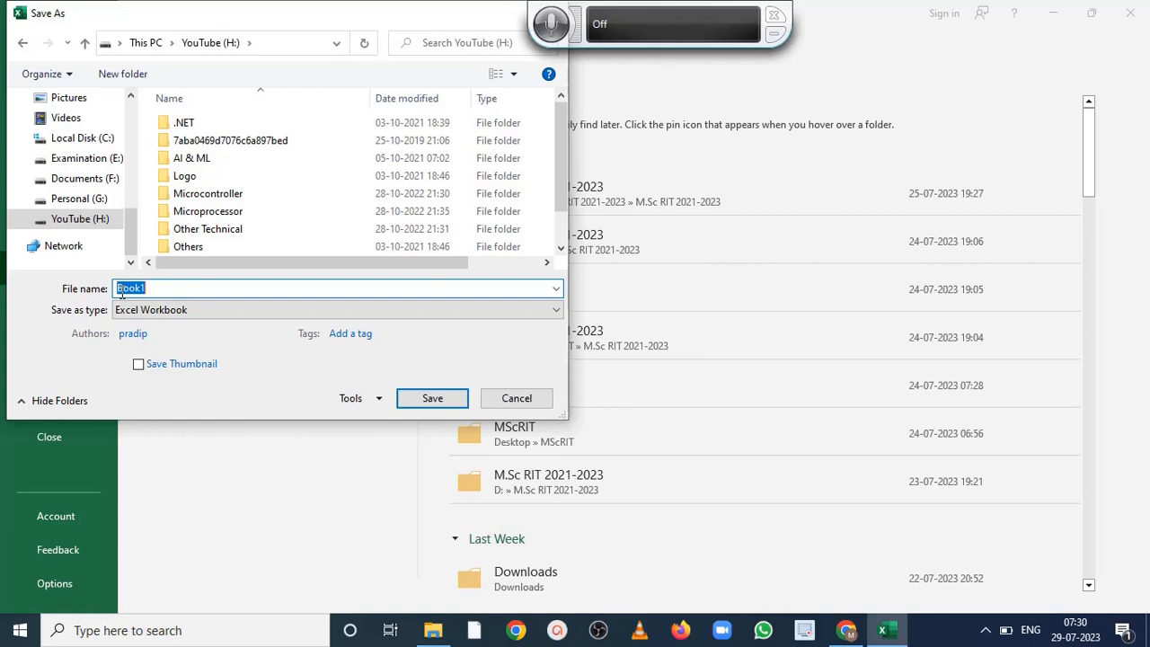
text(Account)
click(556, 313)
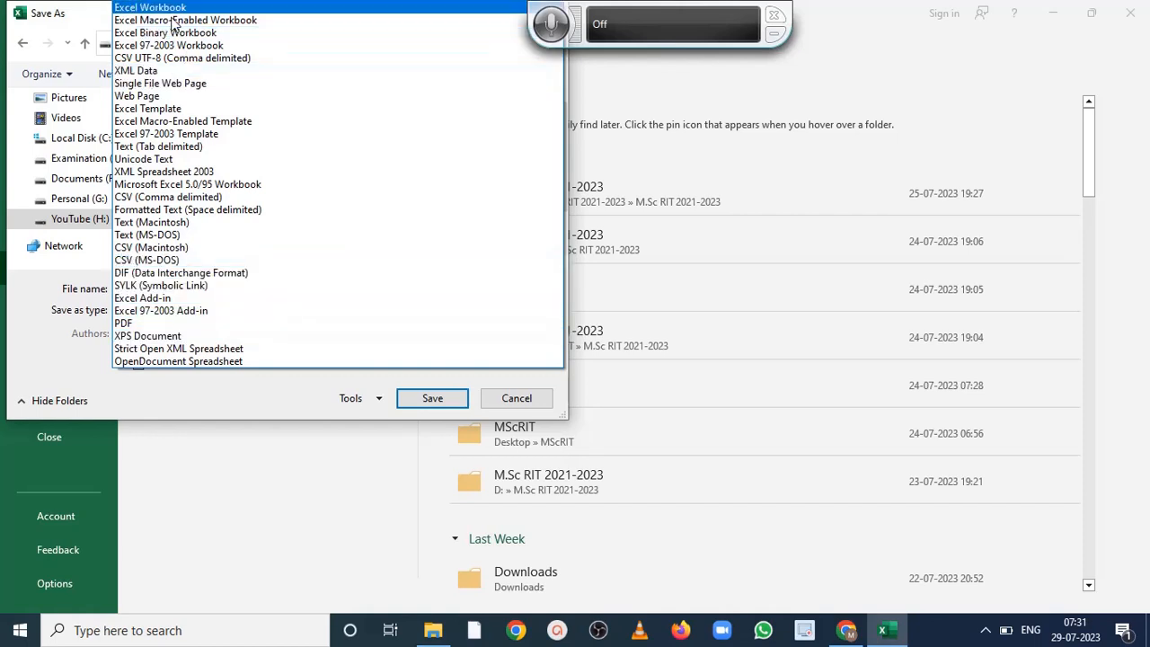
click(525, 404)
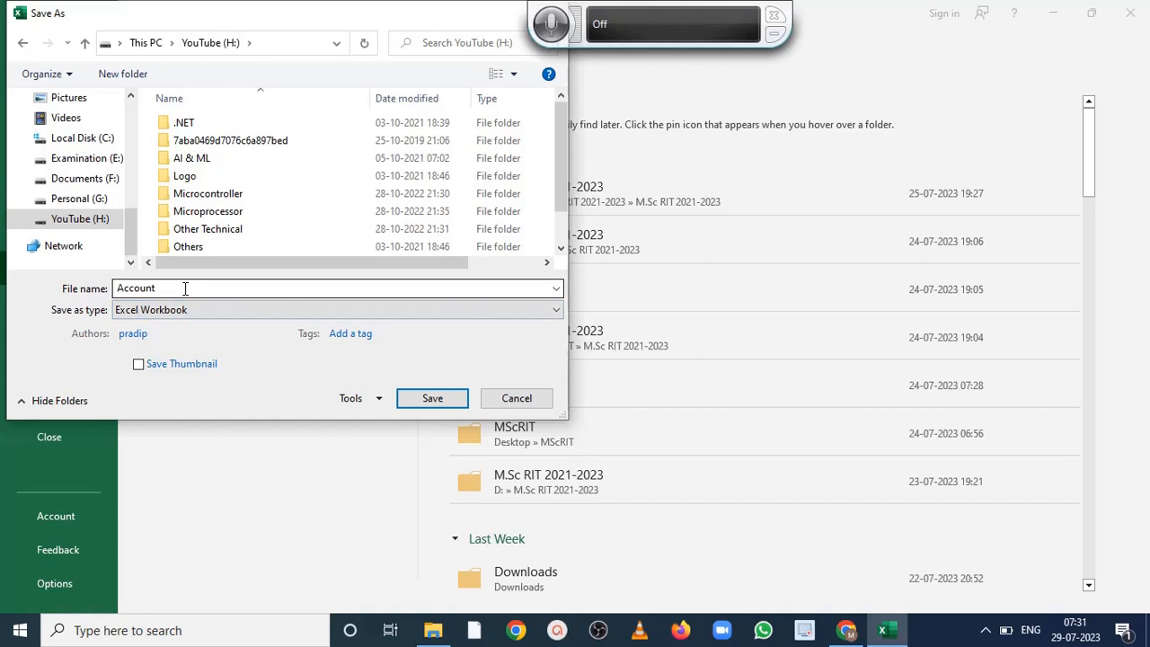
- Change the save location to the Desktop and save the workbook there
drag(129, 226, 127, 173)
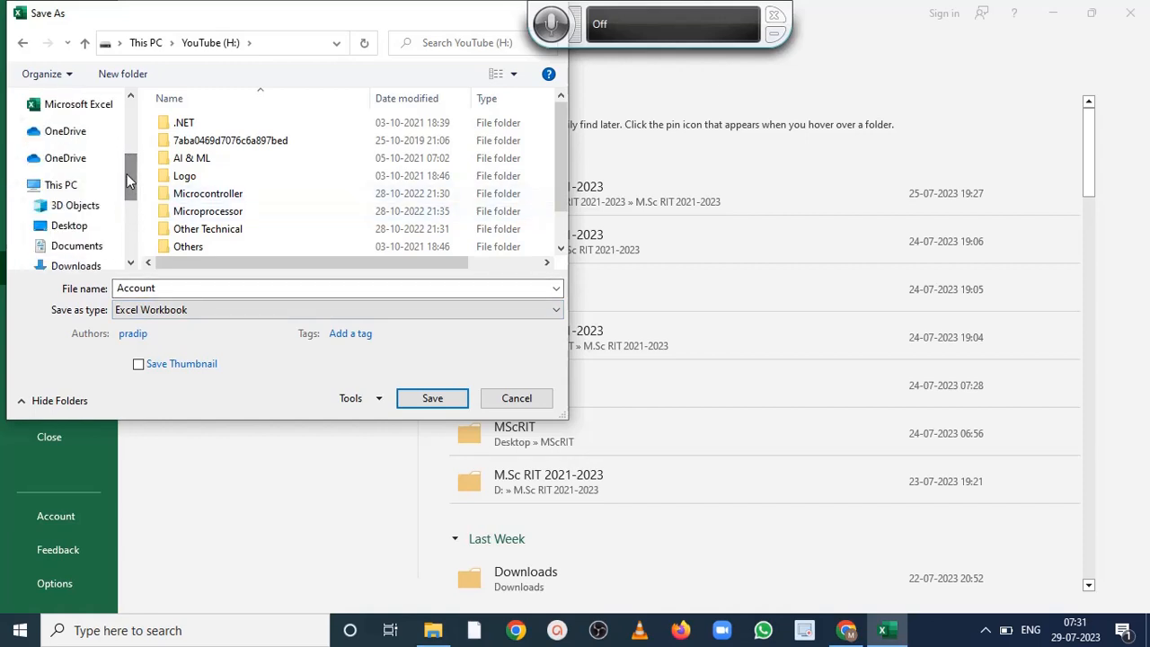
click(72, 228)
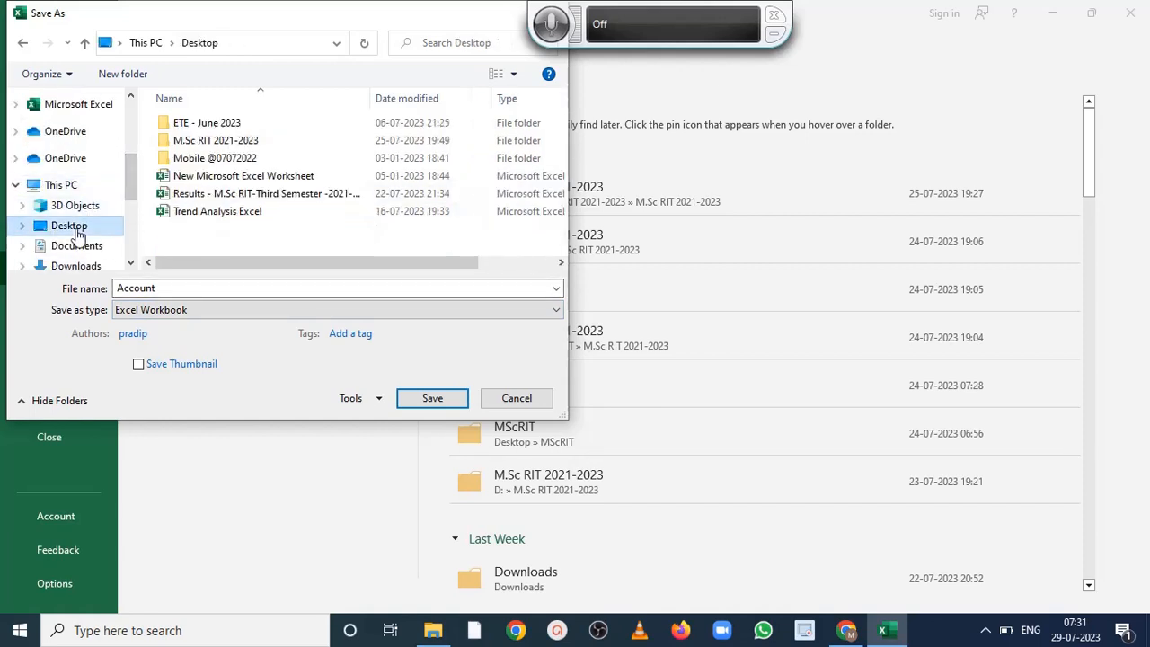
click(424, 403)
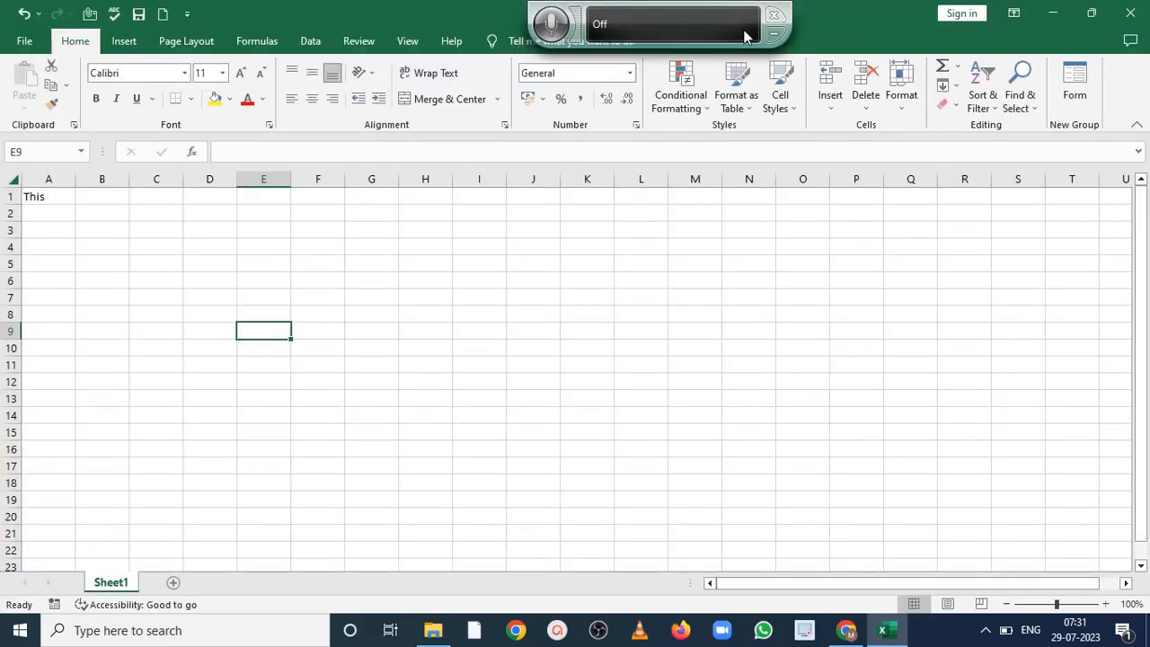
- Close the floating speech recognition bar and the Account workbook
click(773, 15)
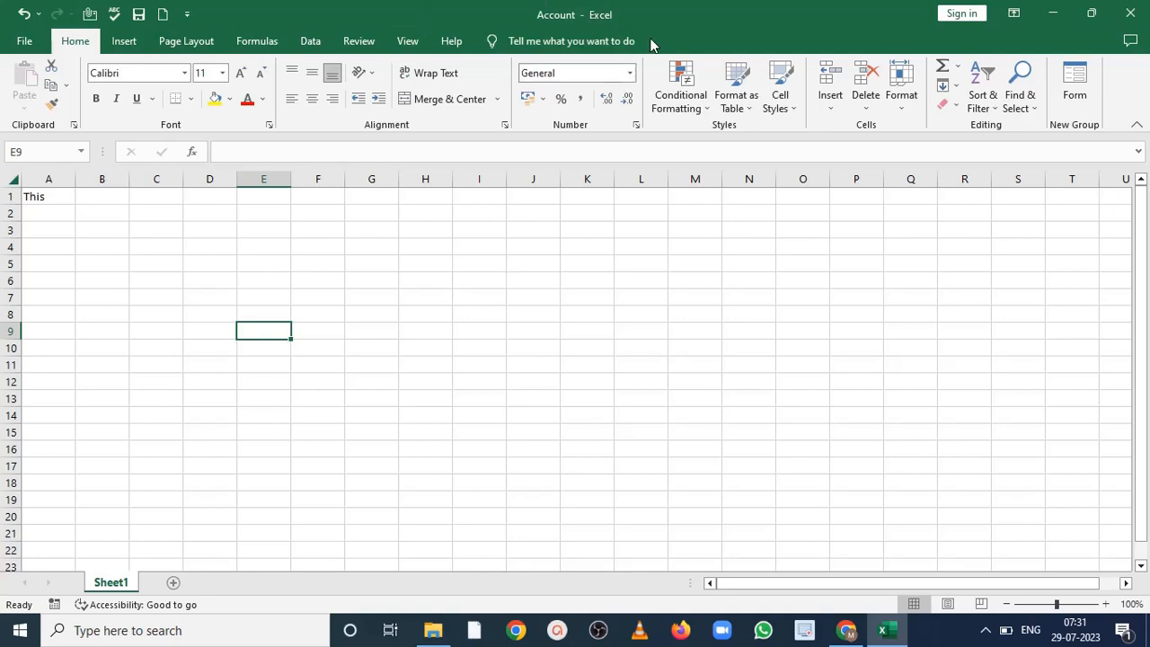
click(1129, 8)
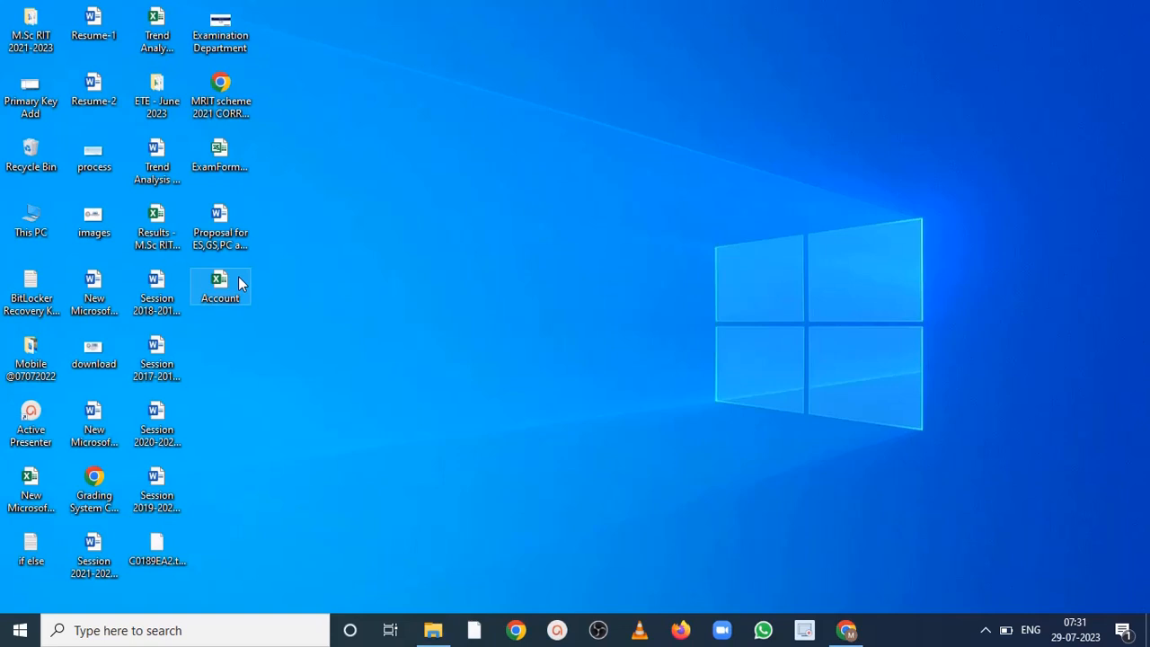
- Rename the Account workbook file on the desktop to "This is OK"
right_click(238, 276)
click(274, 577)
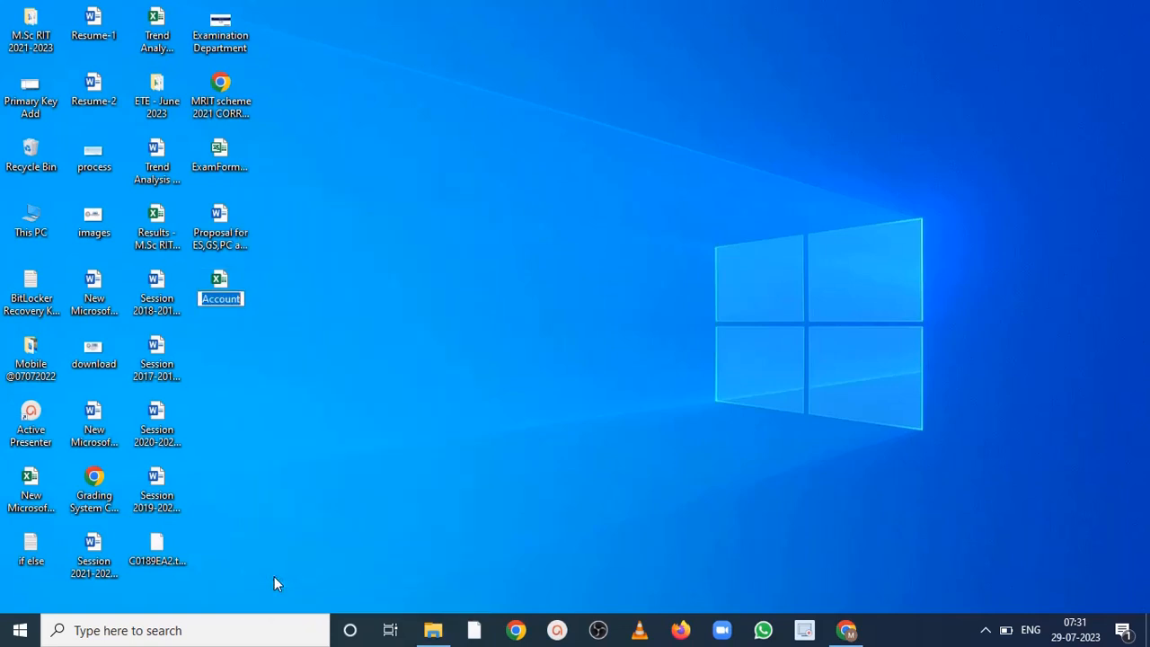
text(This )
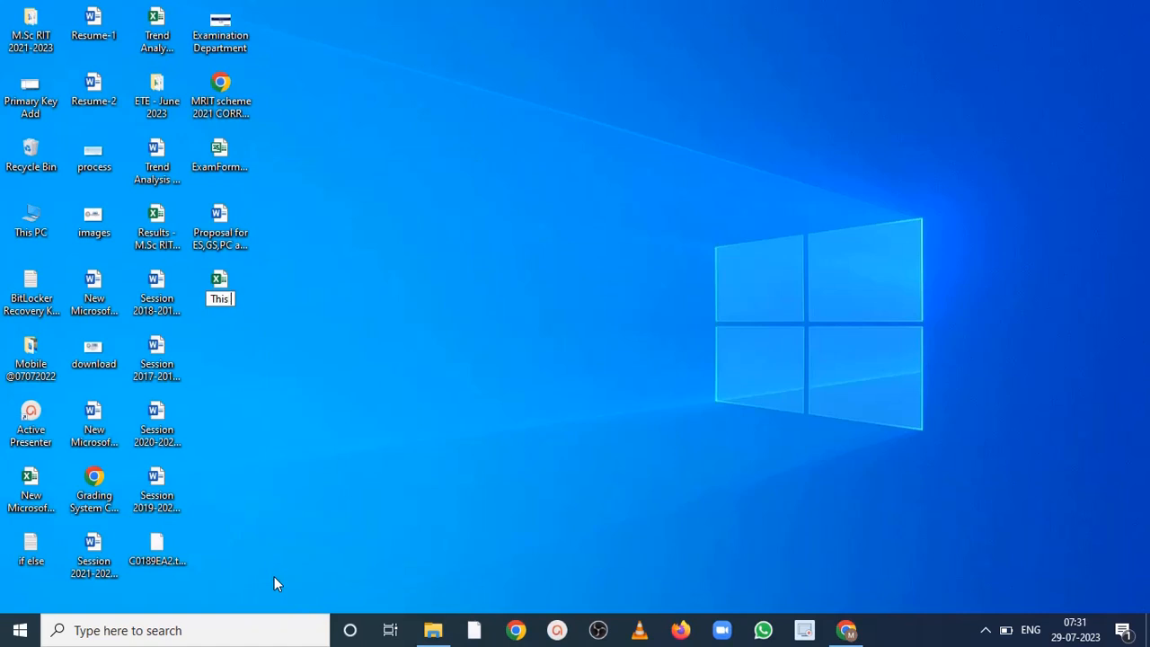
text(is OK)
key(Return)
- Open the "This is OK" workbook from the desktop
right_click(219, 289)
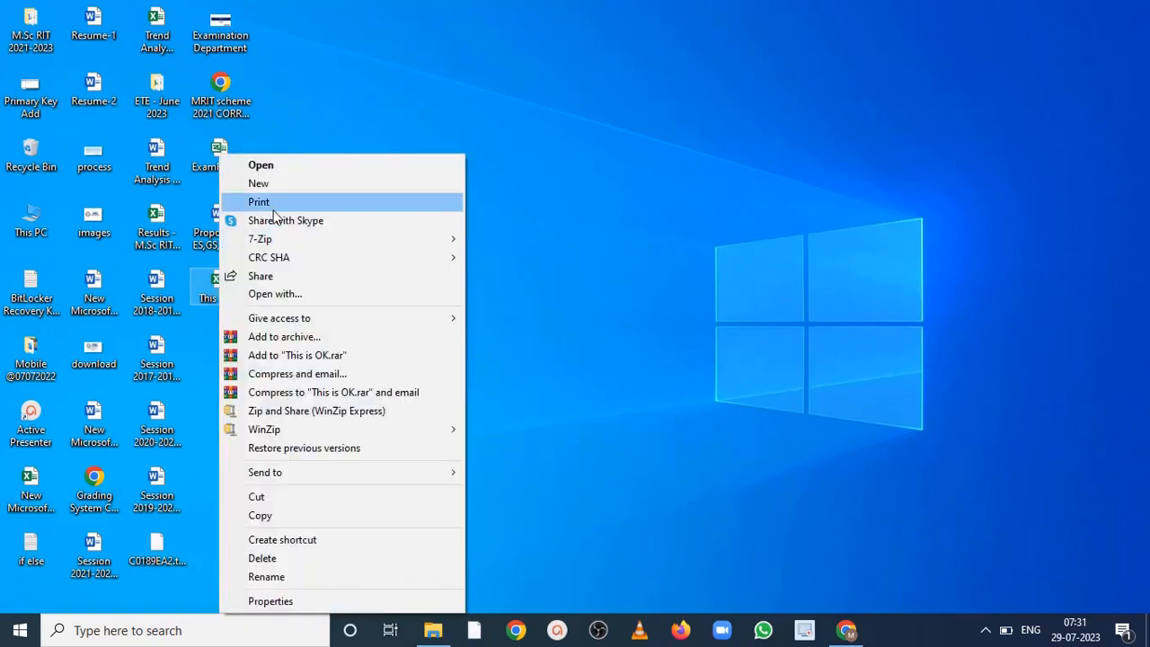
click(277, 174)
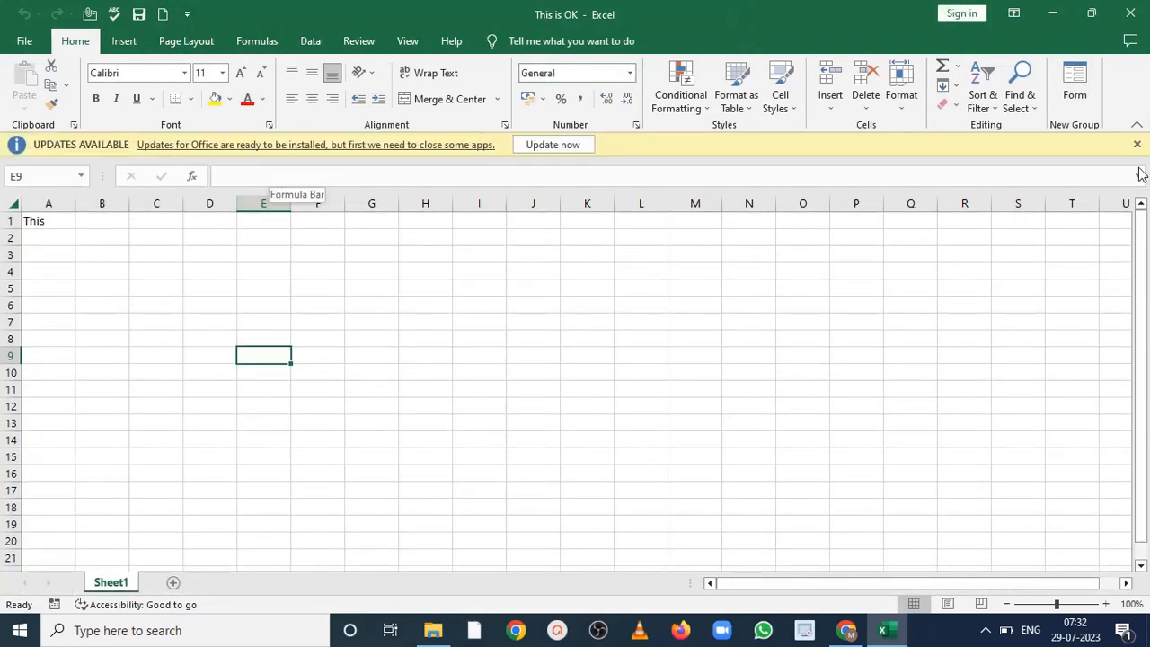
- Dismiss the update notice and review the file types available for saving a copy to the Desktop, without saving
click(1136, 144)
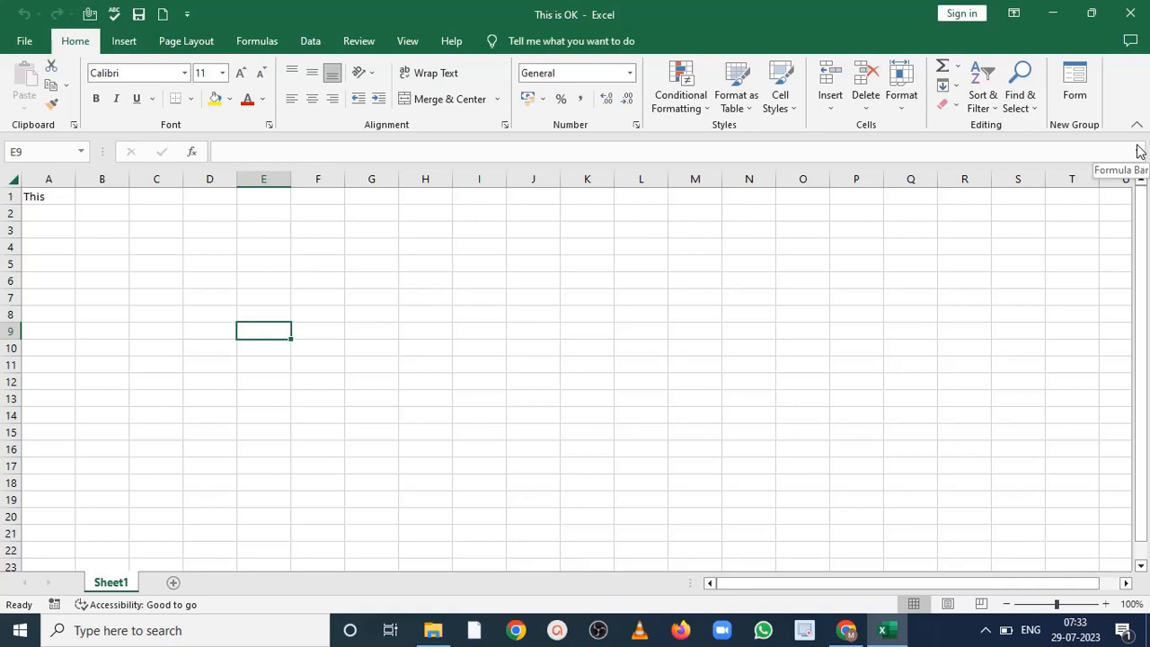
click(24, 46)
click(63, 268)
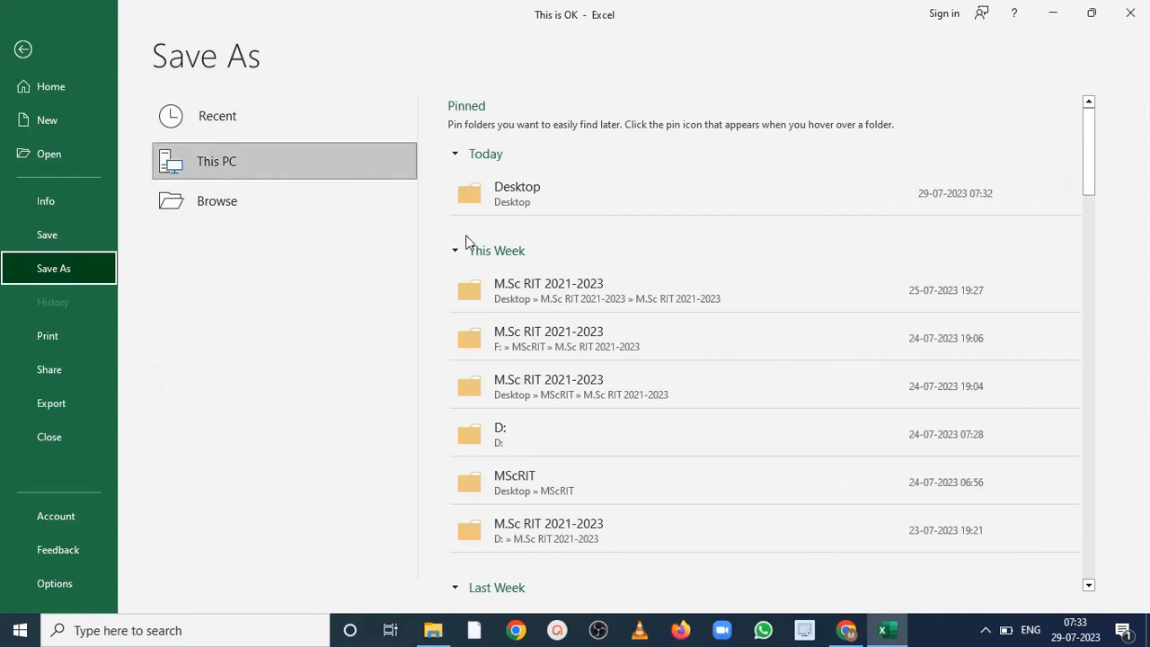
click(526, 191)
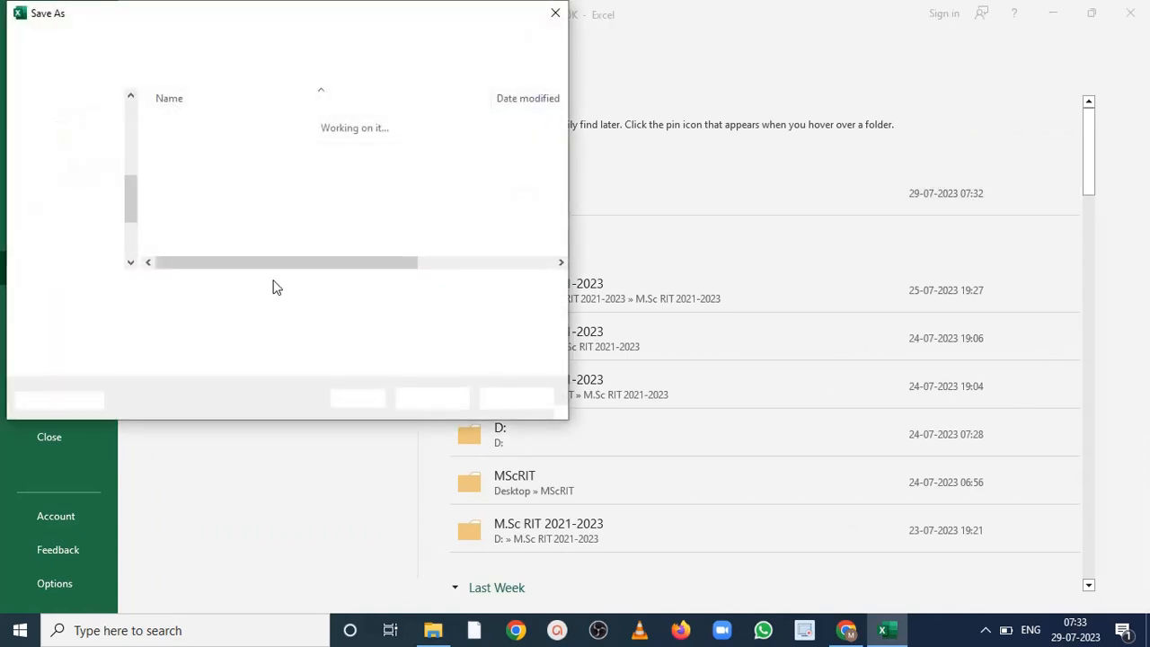
click(180, 310)
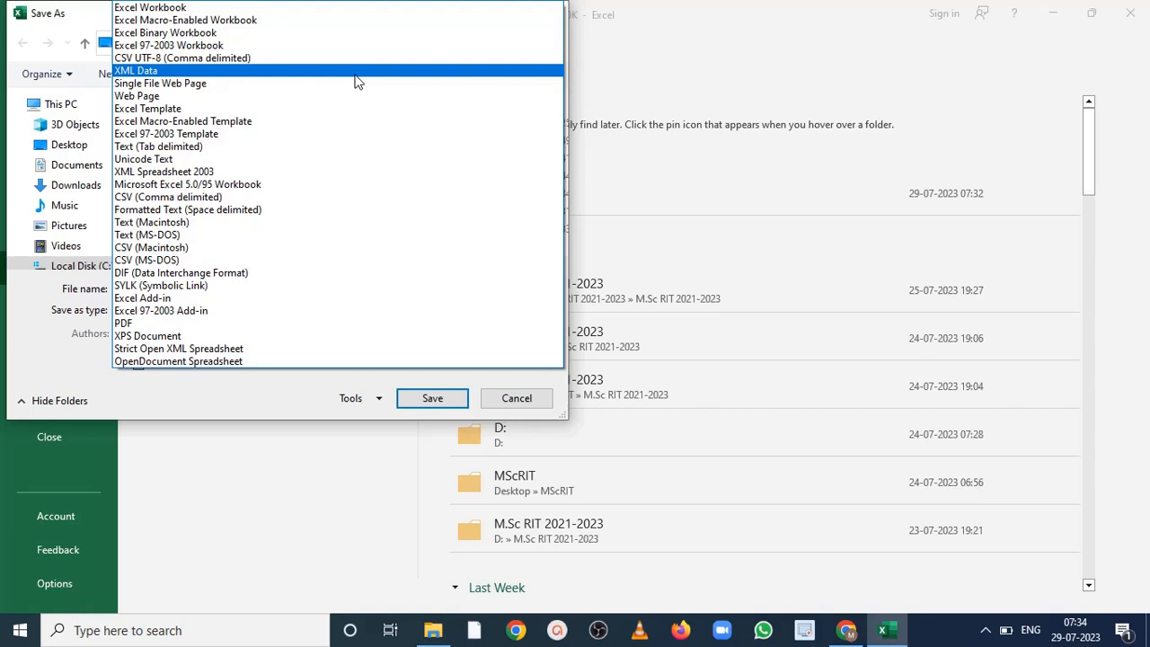
click(507, 403)
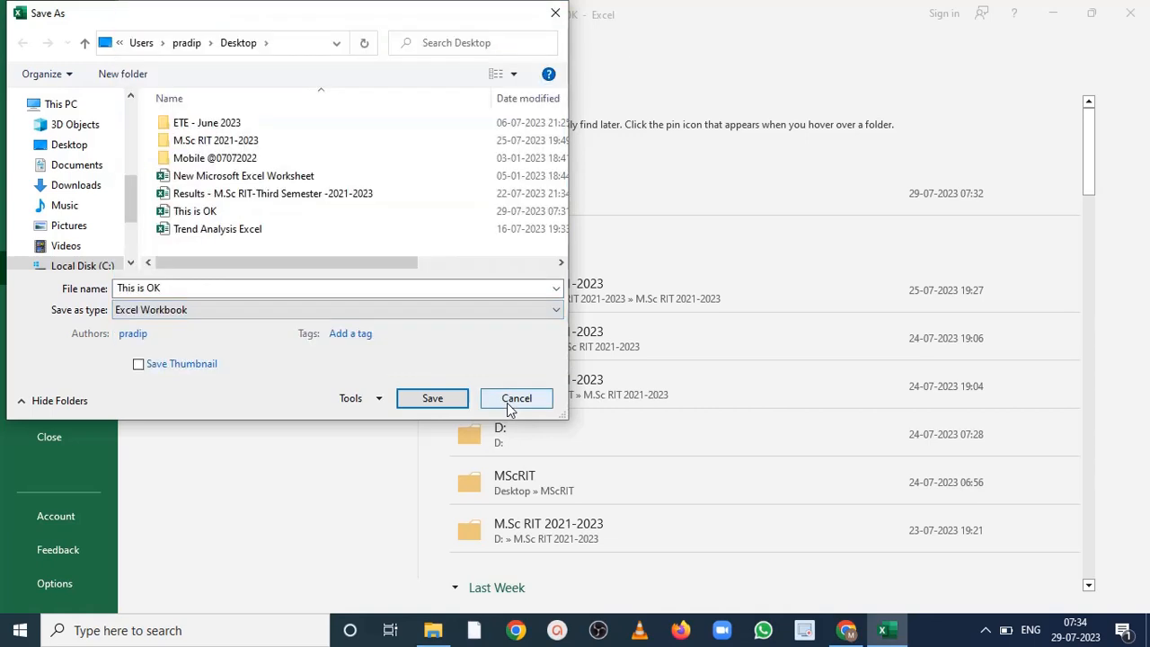
click(550, 396)
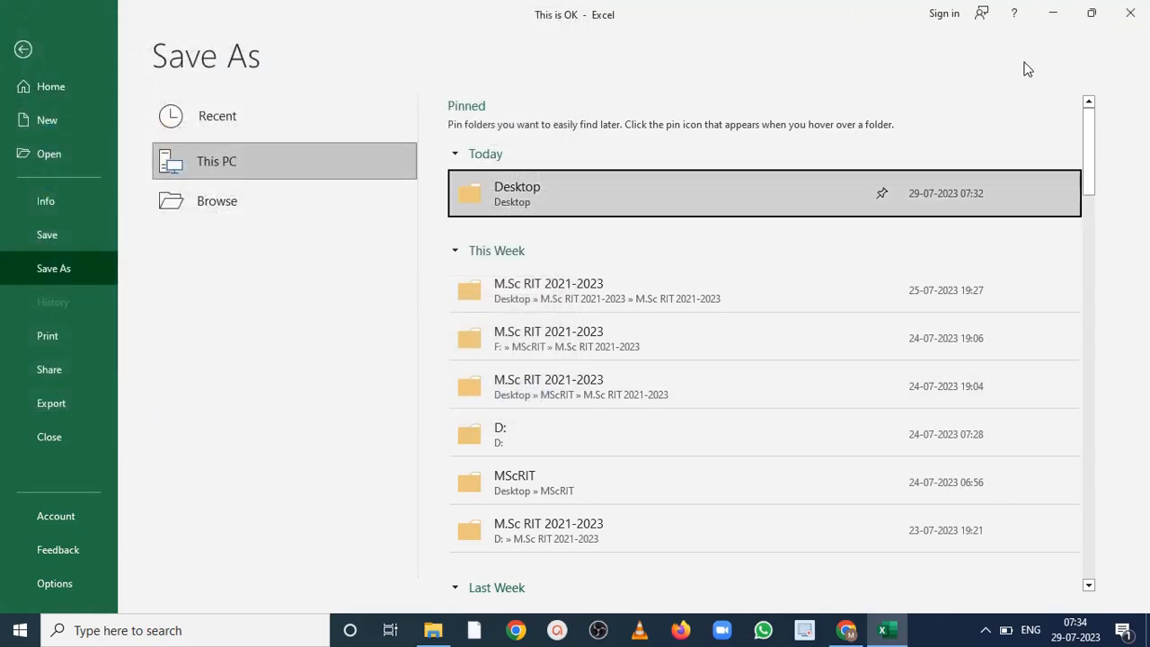
- Close the workbook, reopen "This is OK" from the desktop and dismiss the update notice
click(1130, 13)
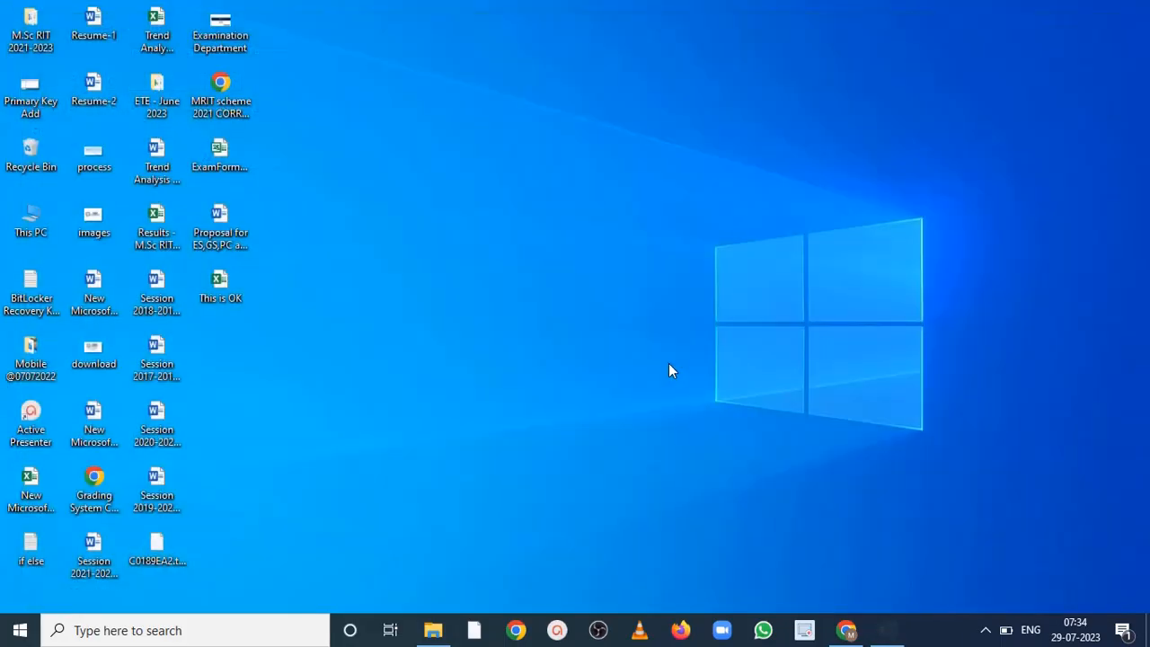
right_click(221, 291)
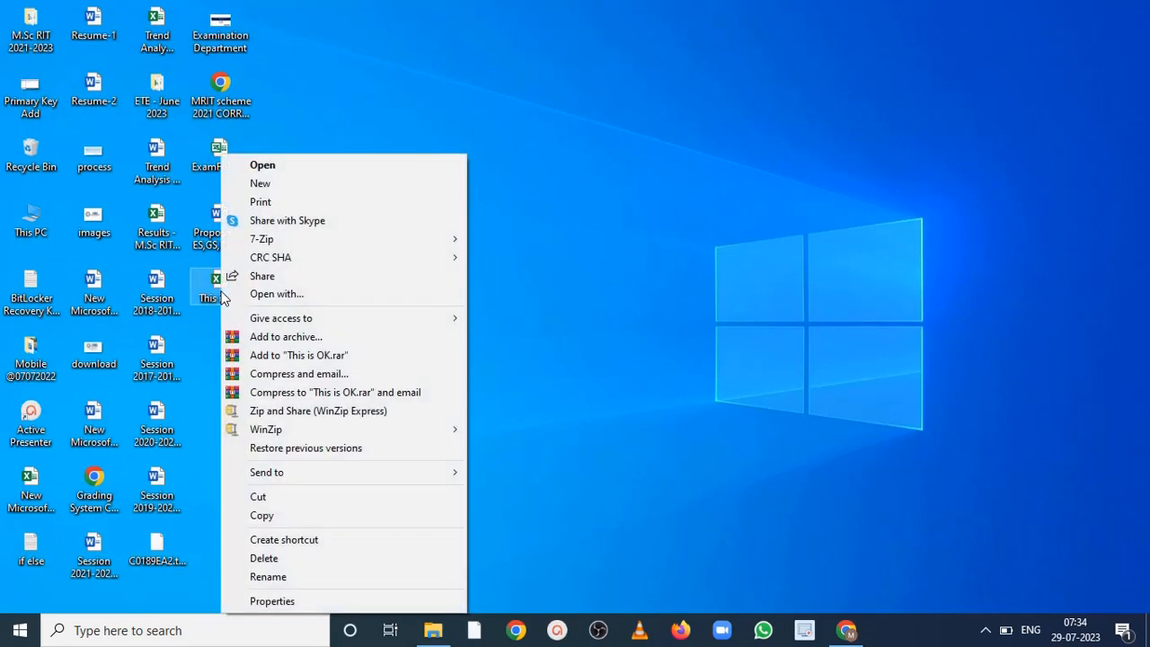
click(277, 165)
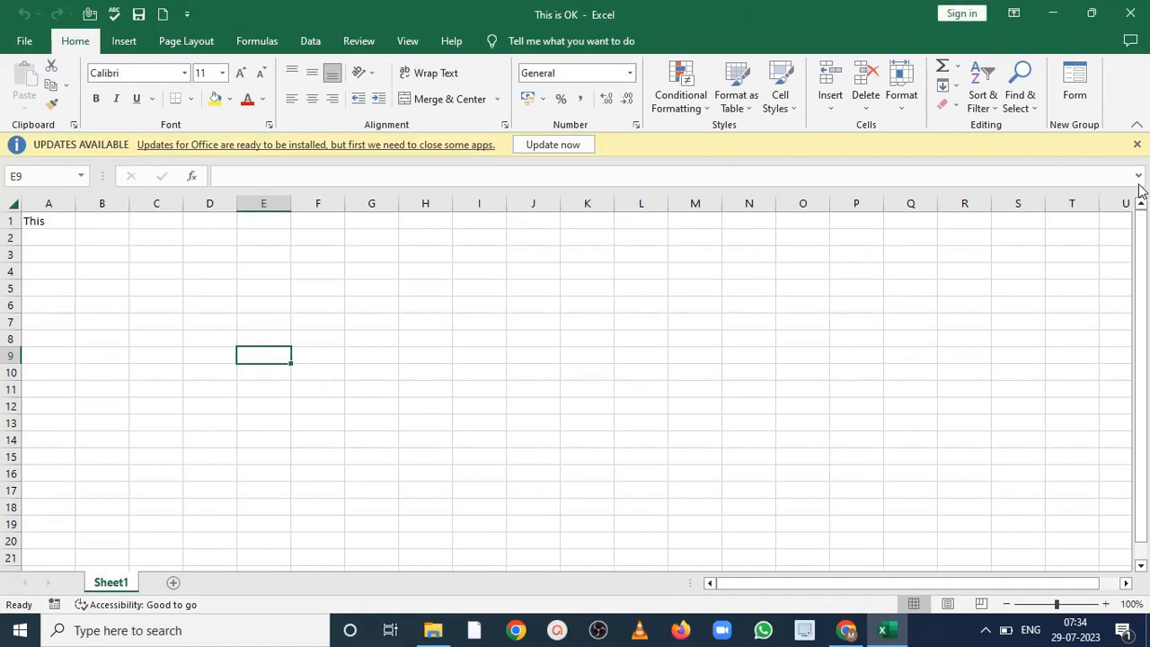
click(1137, 147)
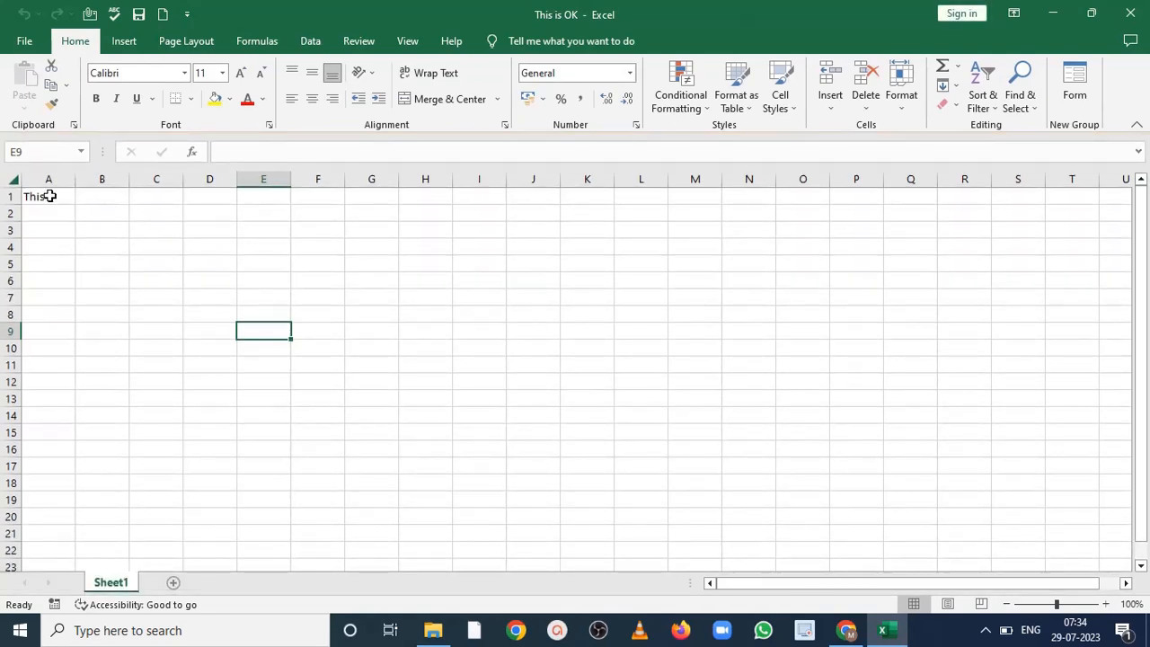
- Select the cell range A1 to R17, starting from cell A1, and return the selection to A1
click(53, 197)
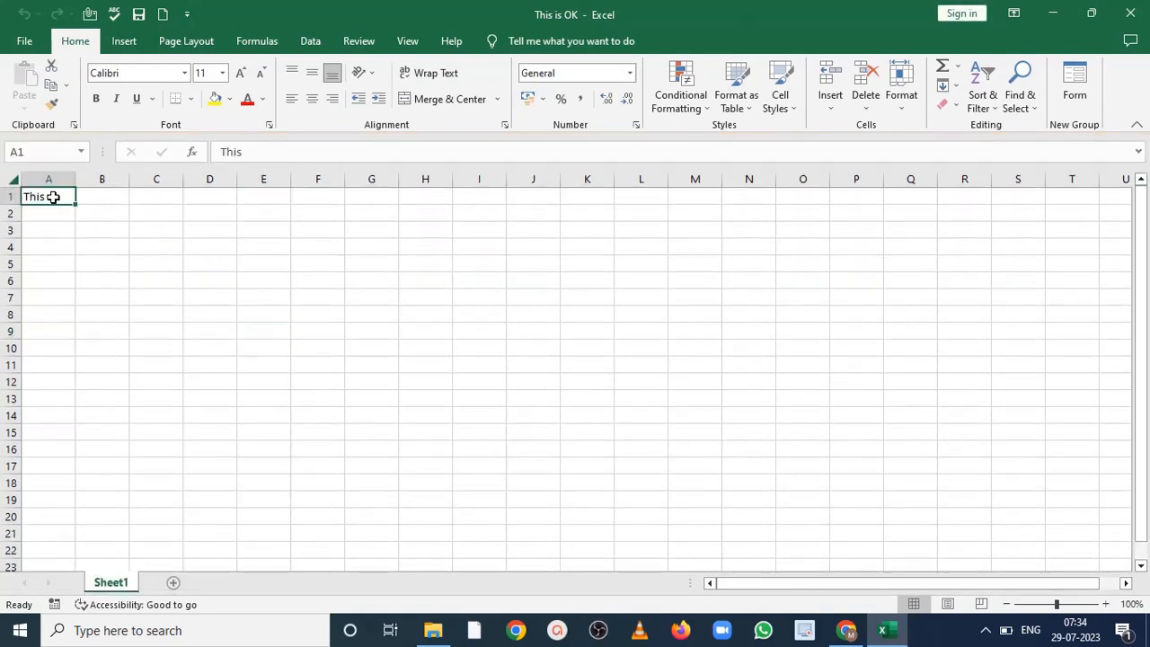
click(312, 299)
drag(76, 203, 975, 466)
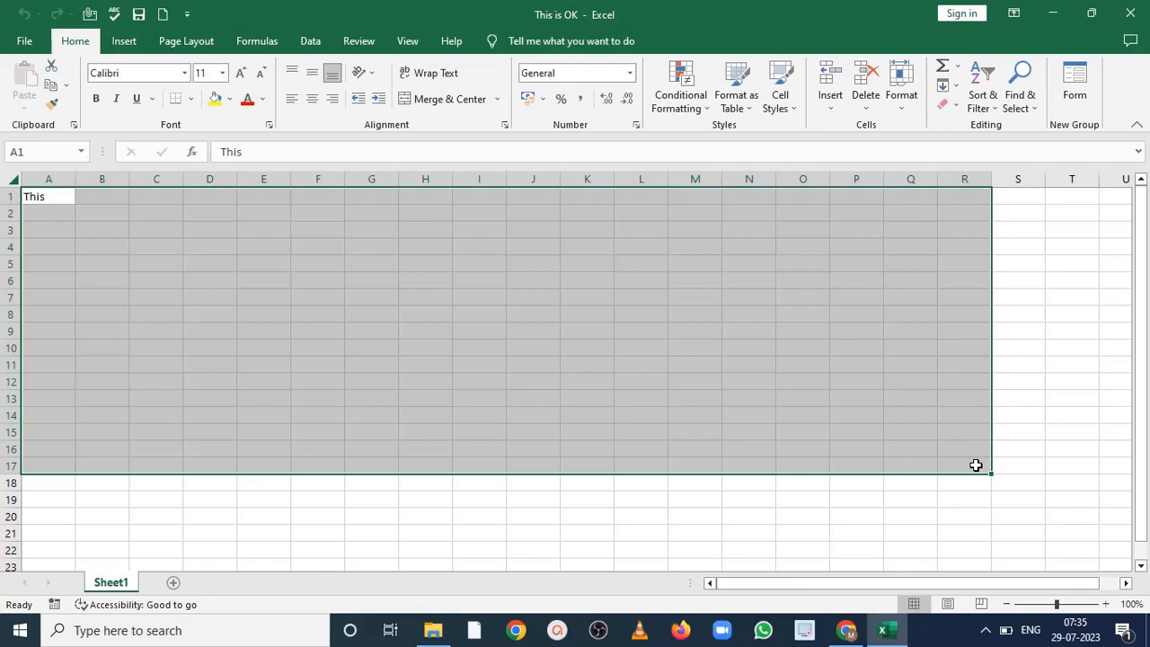
click(72, 198)
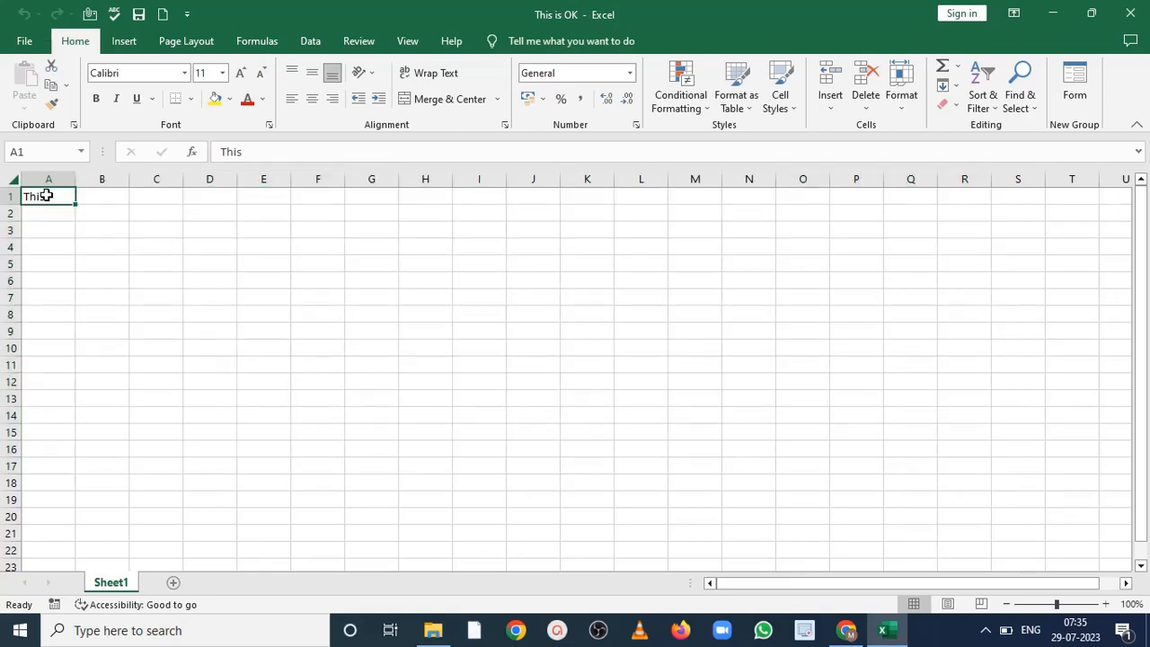
- Erase the text in cell A1
double_click(46, 194)
key(BackSpace)
key(BackSpace)
key(BackSpace)
key(BackSpace)
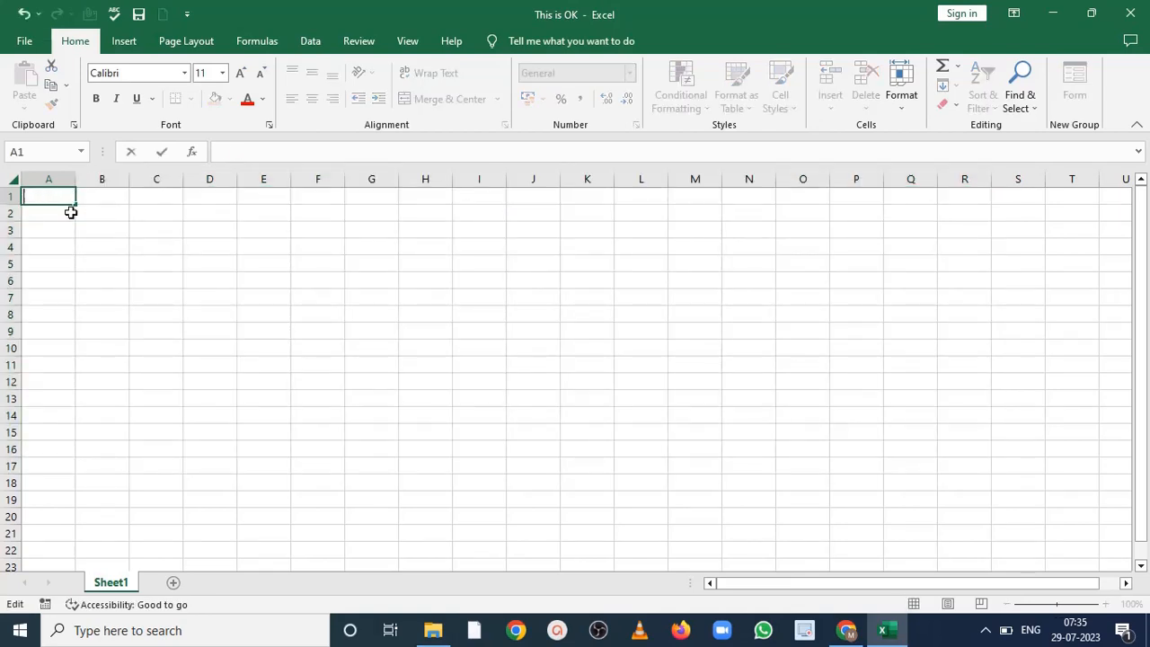
click(114, 228)
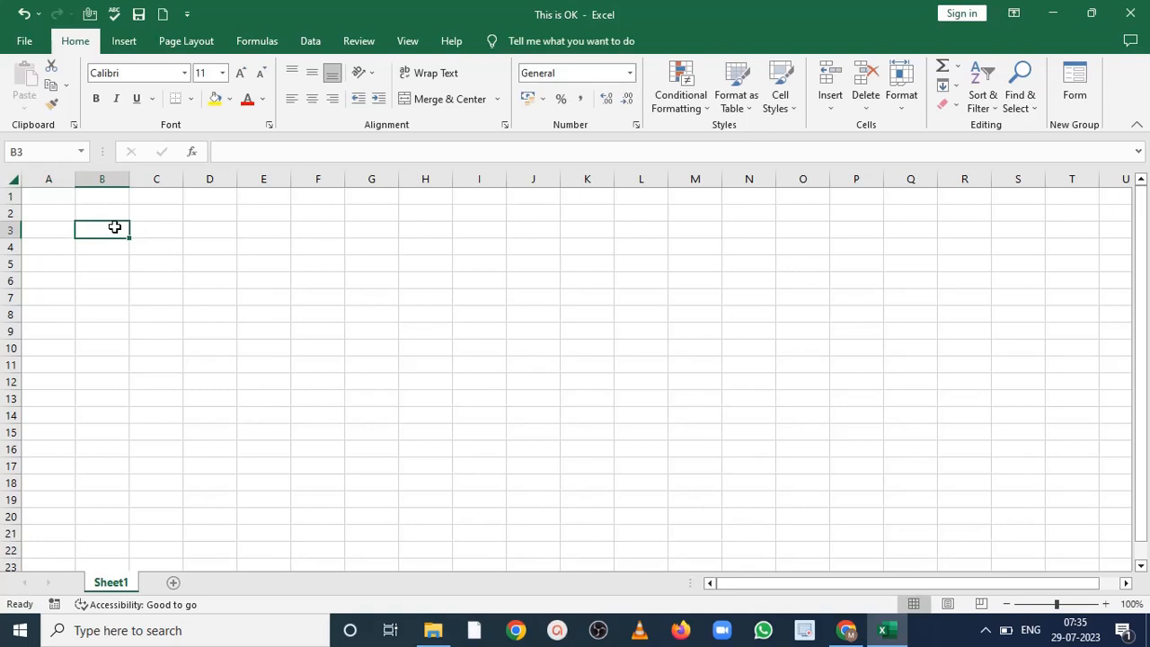
text(testy)
key(BackSpace)
key(BackSpace)
key(BackSpace)
key(BackSpace)
key(BackSpace)
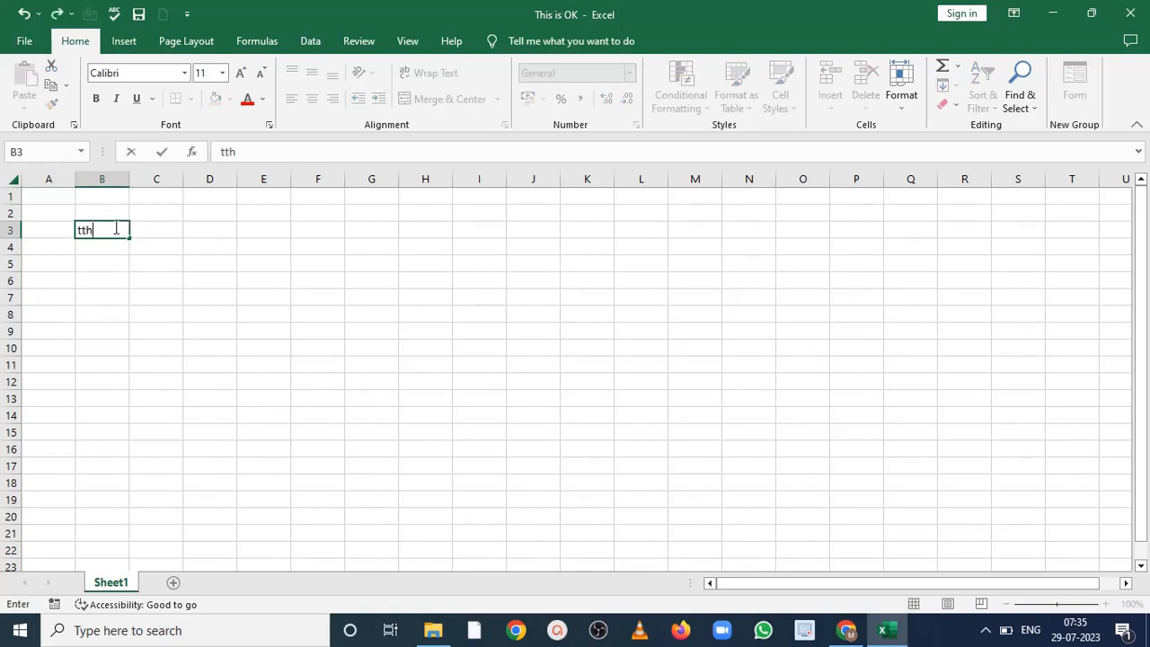
- Enter the text "ttth" in cell D4 and "tthhh" in cell F5
click(217, 240)
double_click(218, 243)
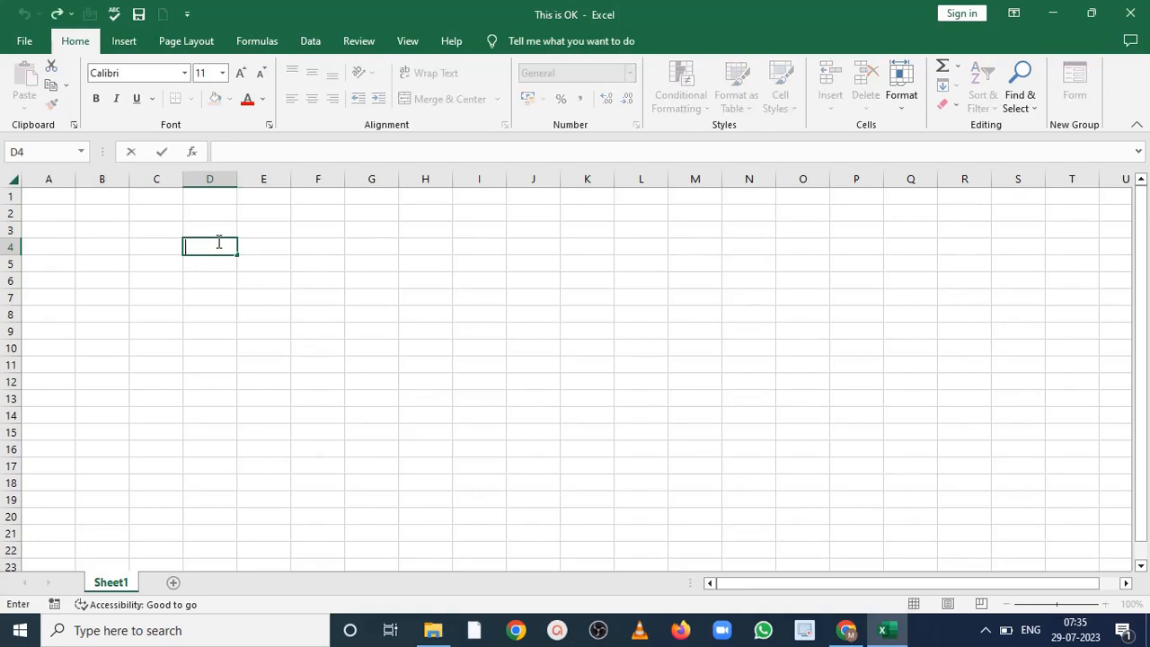
text(ttth)
click(332, 265)
text(tthhh)
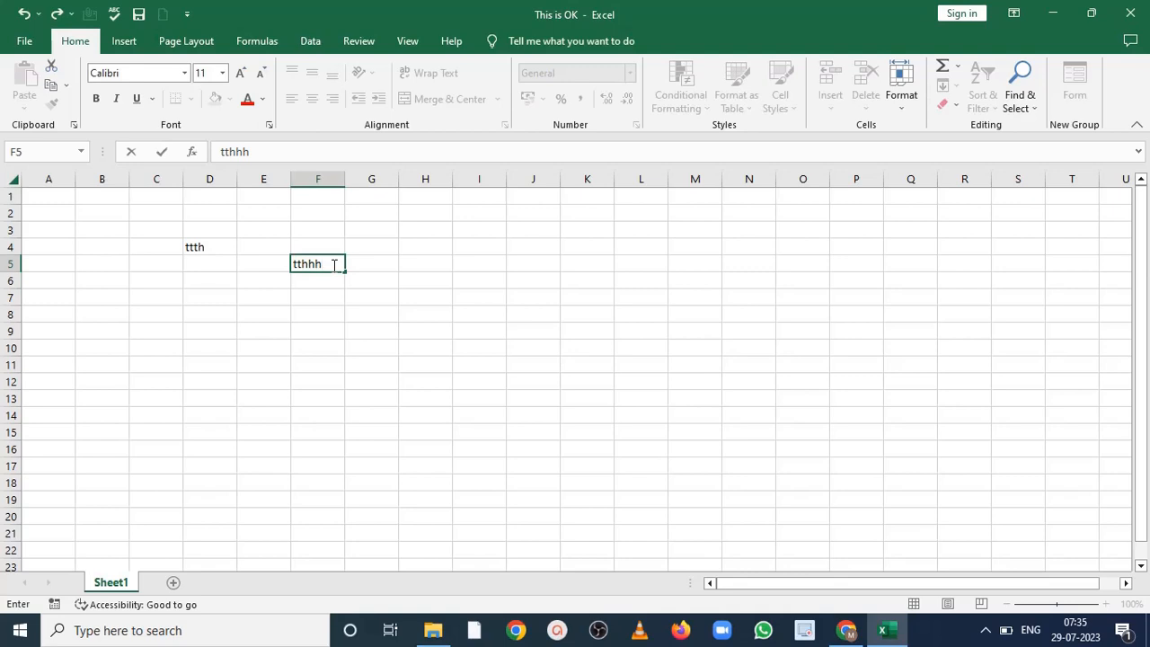
click(324, 352)
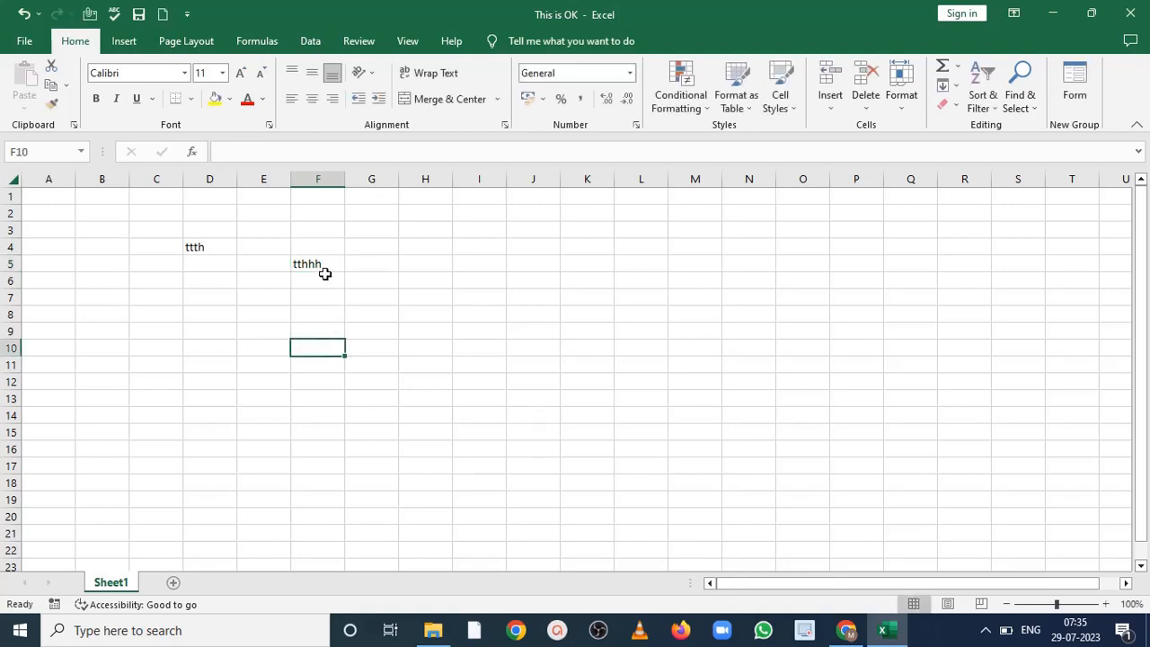
- Copy the content of cell F5 and paste it into cell K13
click(321, 267)
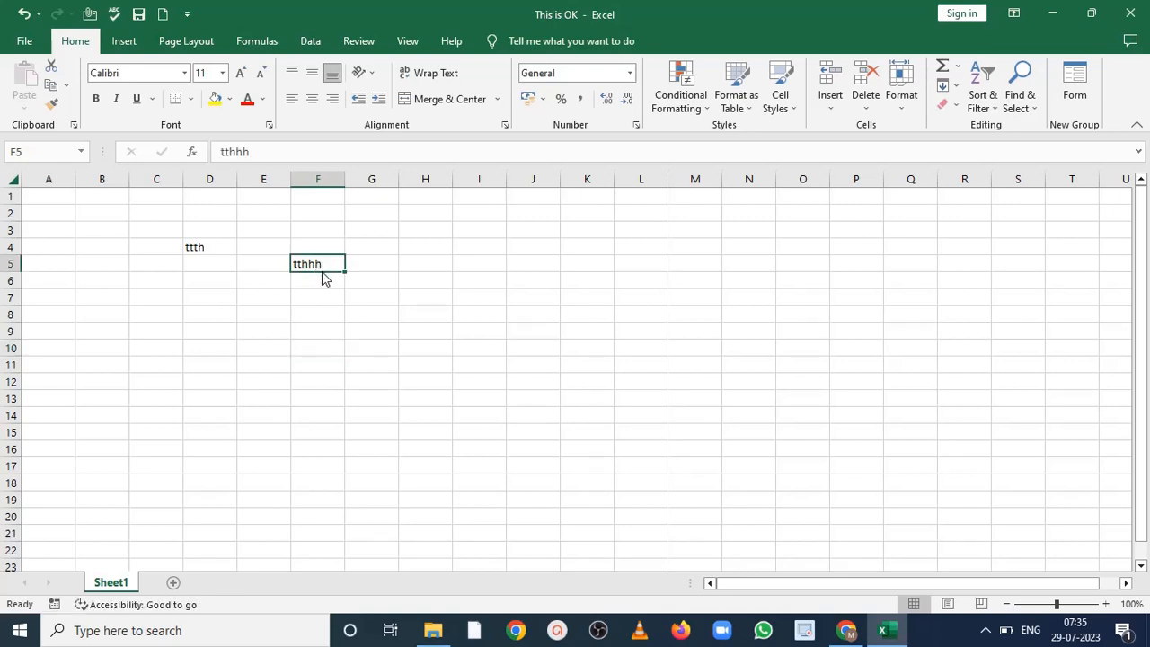
key(ctrl+c)
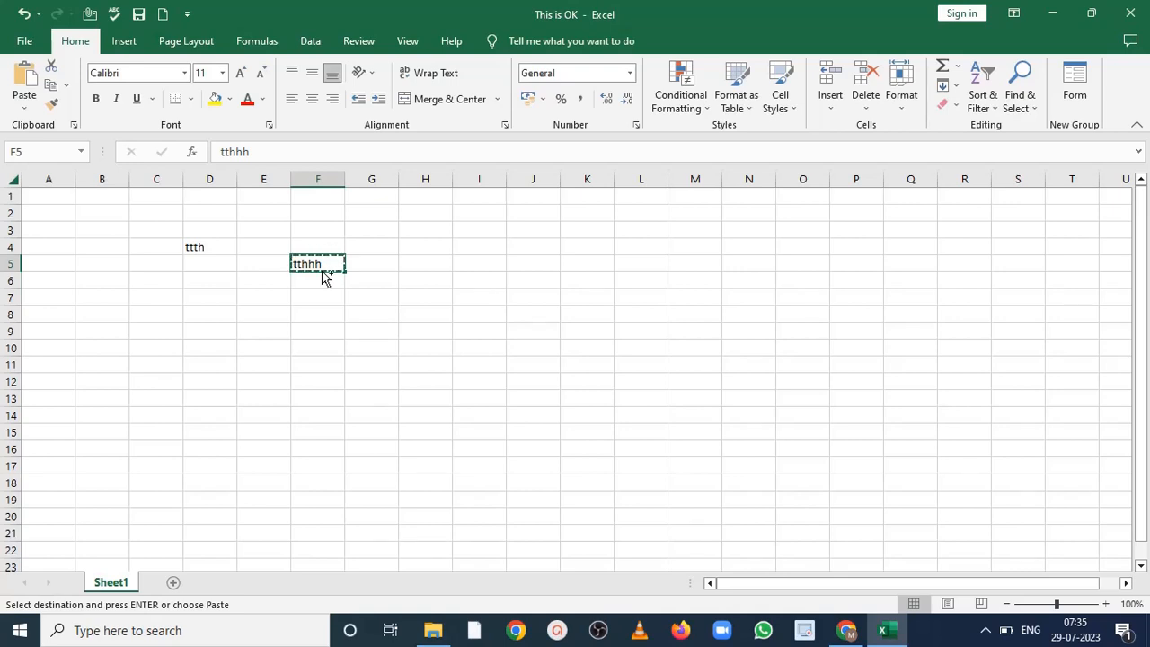
click(596, 395)
key(ctrl+v)
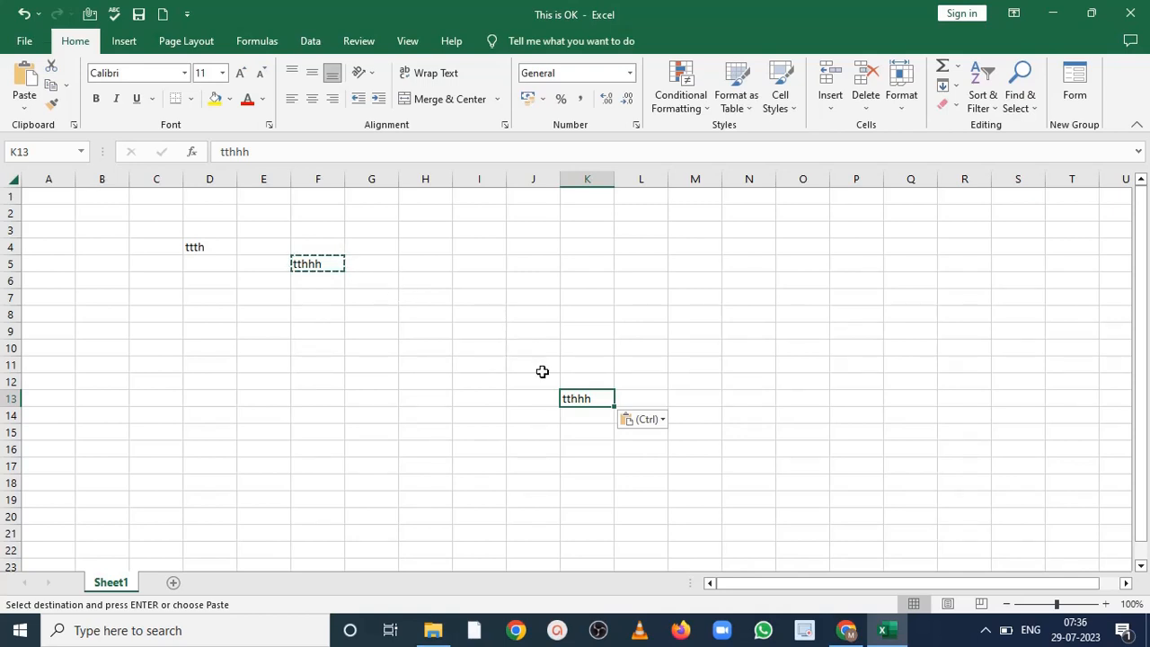
click(423, 296)
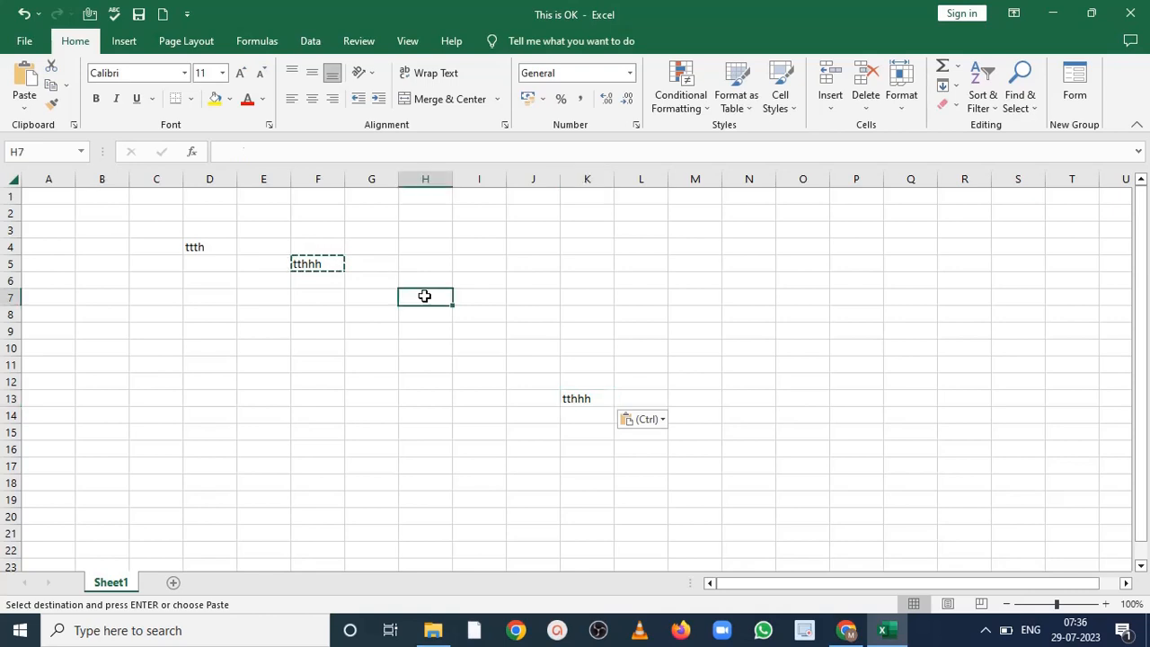
- Copy the content of cell D4 and paste it with the standard Paste option into cell M9
click(195, 249)
right_click(195, 249)
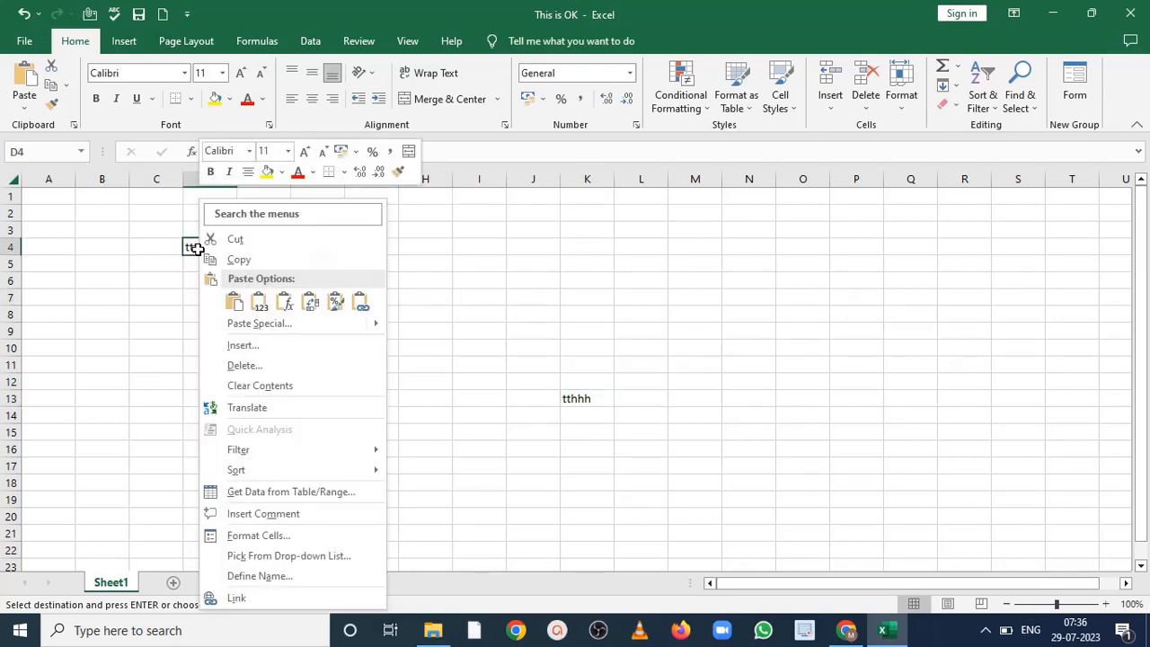
click(239, 259)
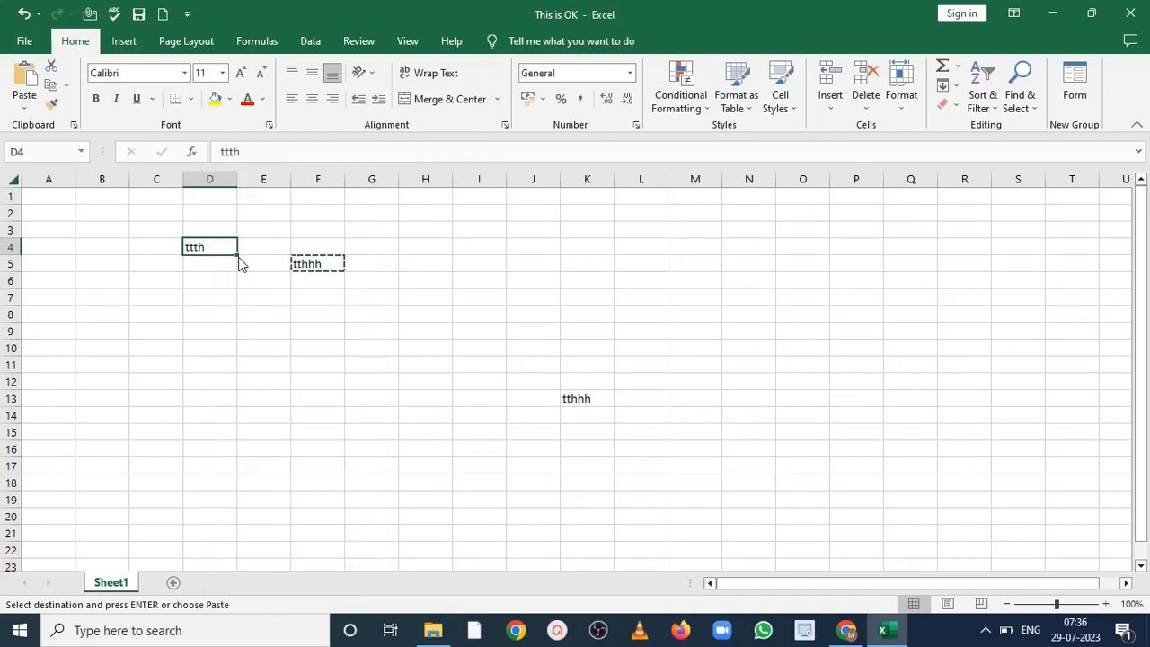
click(719, 336)
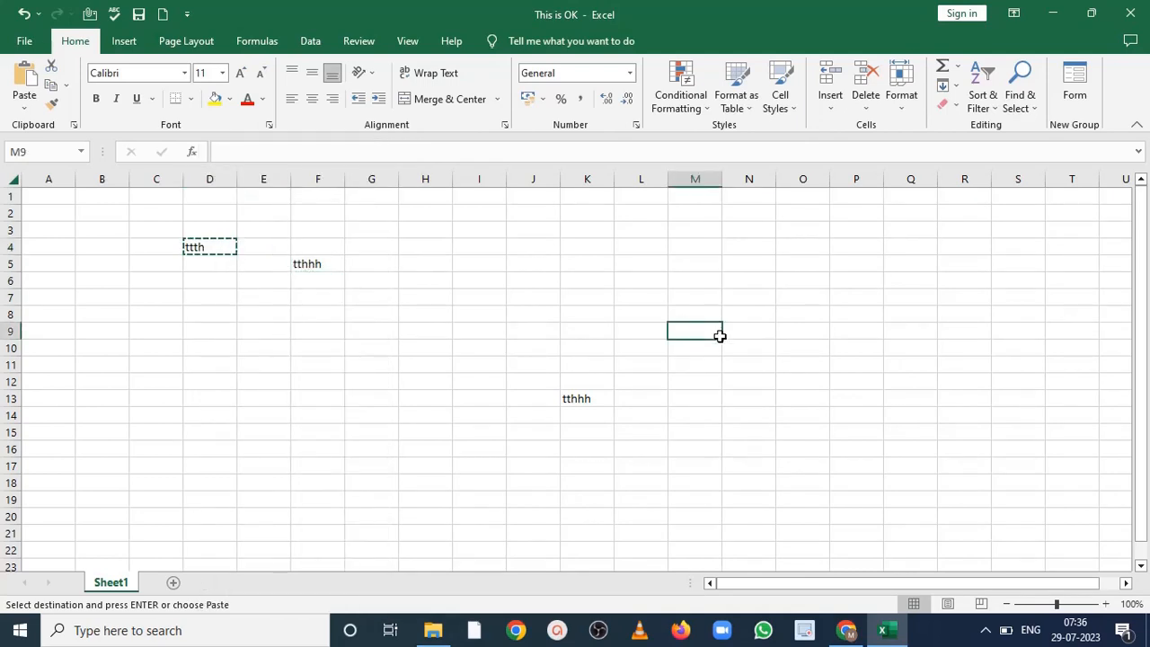
right_click(719, 336)
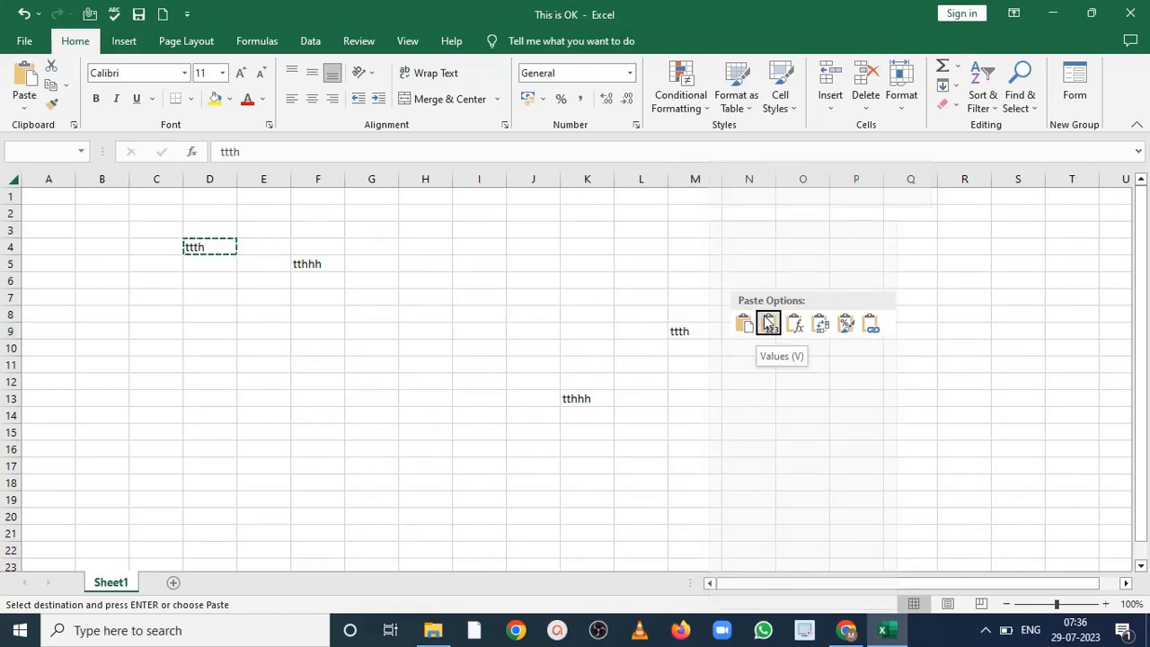
click(744, 325)
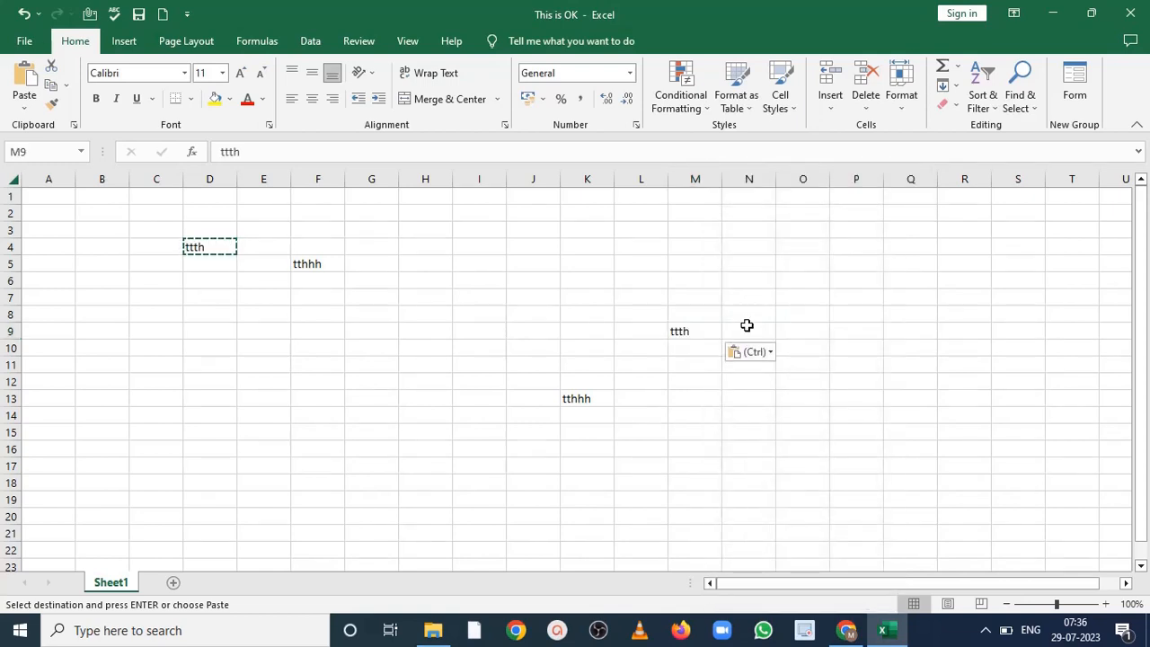
click(729, 446)
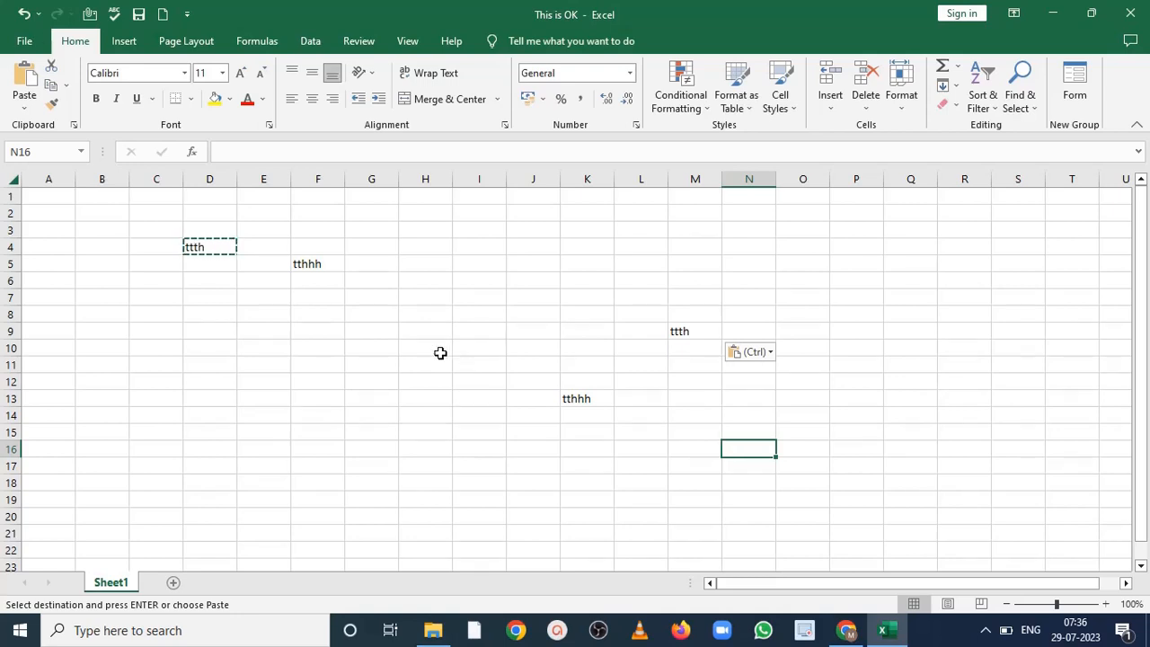
- Move the active cell along row 5 from F5 to S5, one cell at a time
click(319, 261)
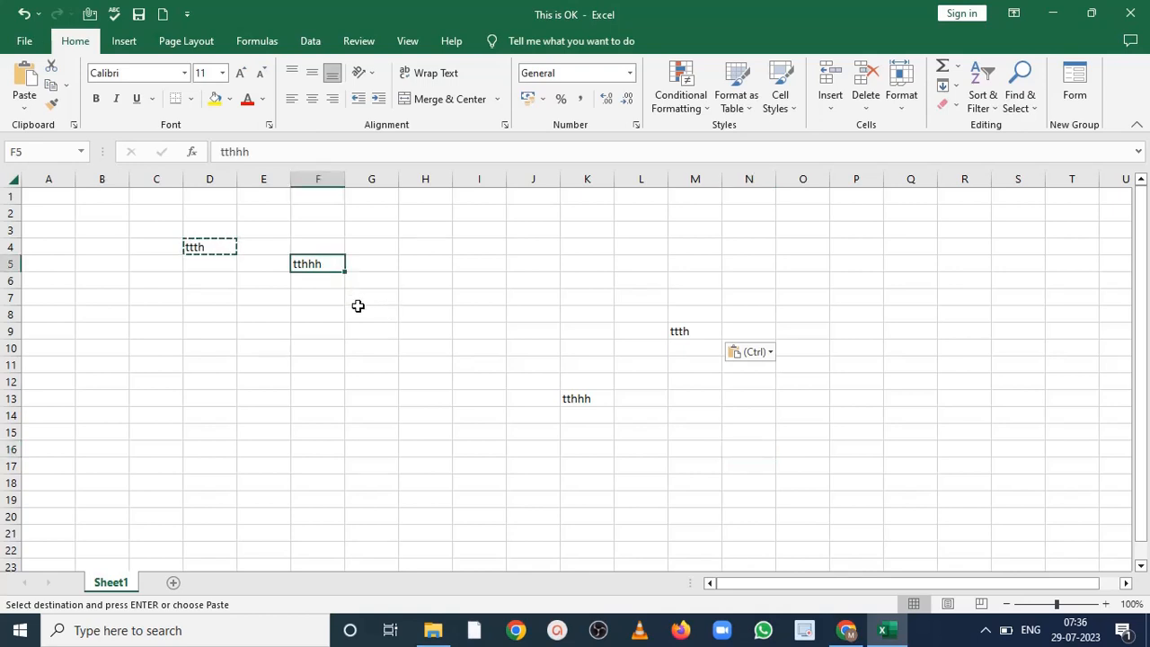
key(Right)
key(Right)
key(Right)
key(Right)
key(Right)
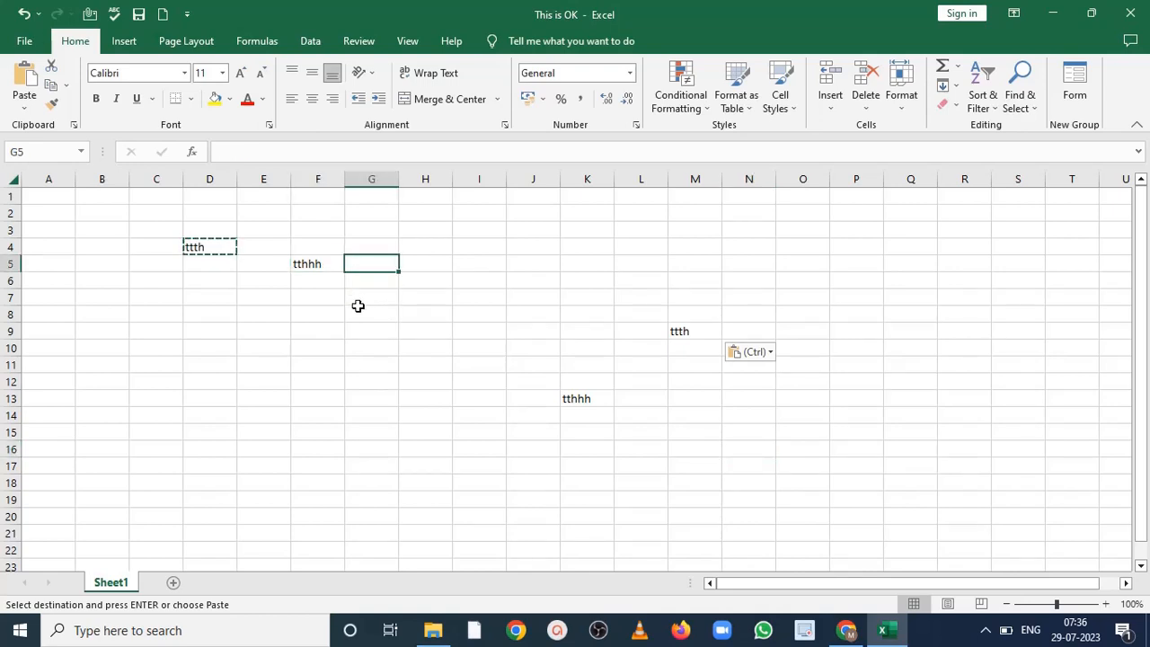
key(Right)
key(Right)
key(Right)
key(Right)
key(Right)
key(Right)
key(Right)
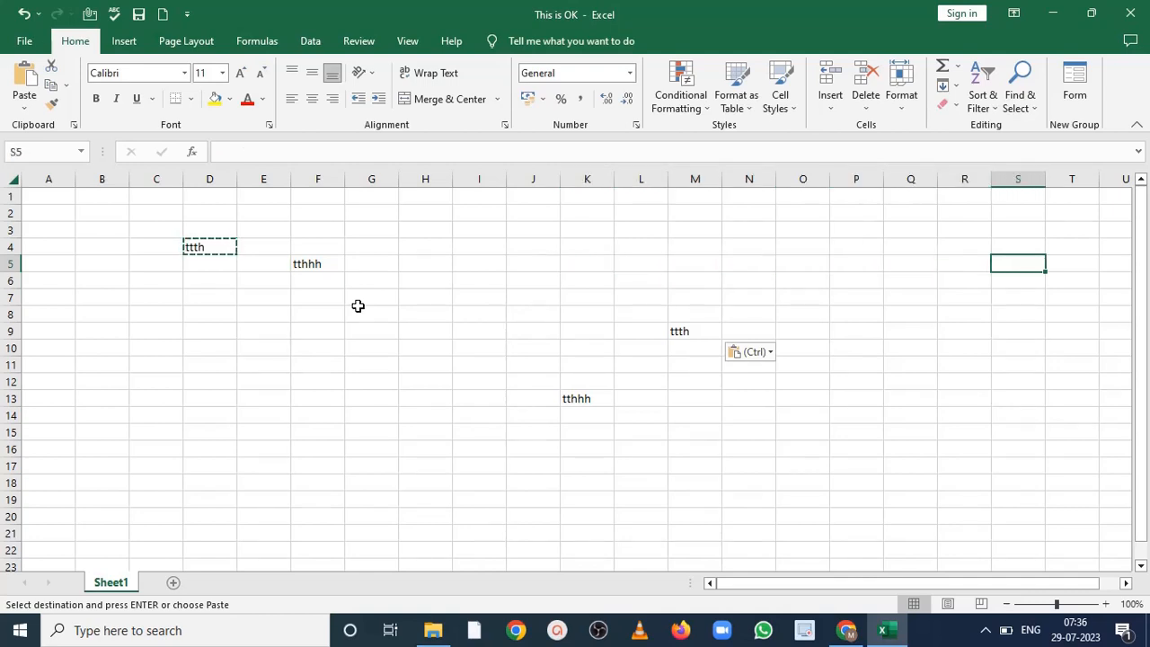
- Move the active cell along row 7 from F7 to S7, one cell at a time
click(314, 294)
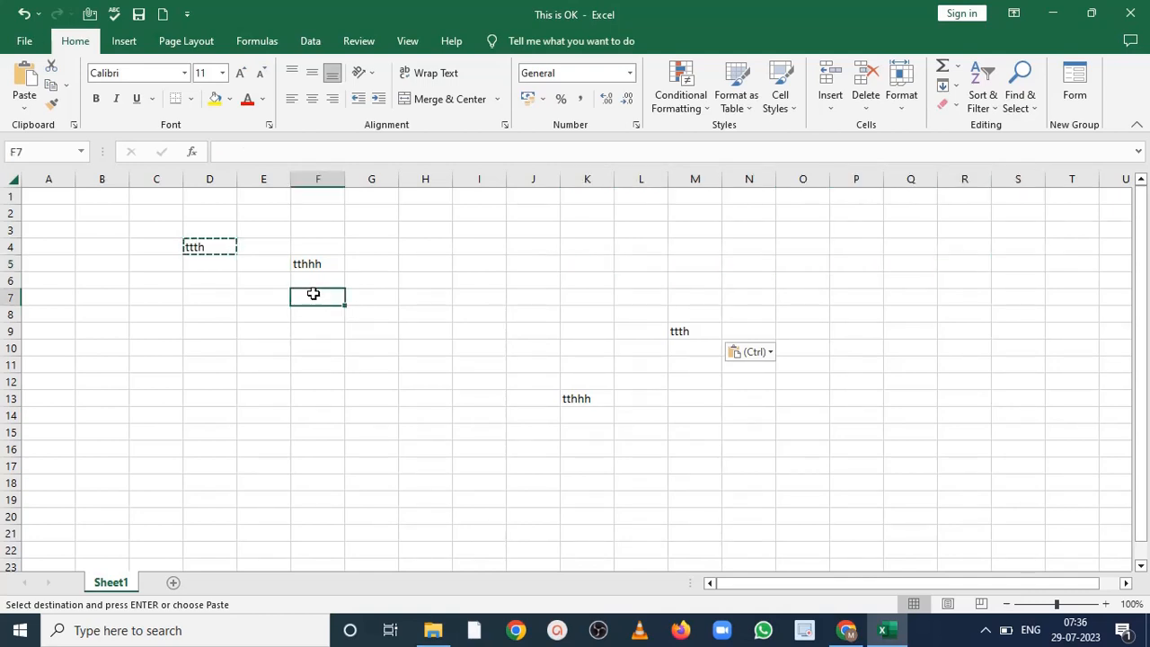
key(Right)
key(Right)
key(Right)
key(Right)
key(Right)
key(Right)
key(Right)
key(Right)
key(Right)
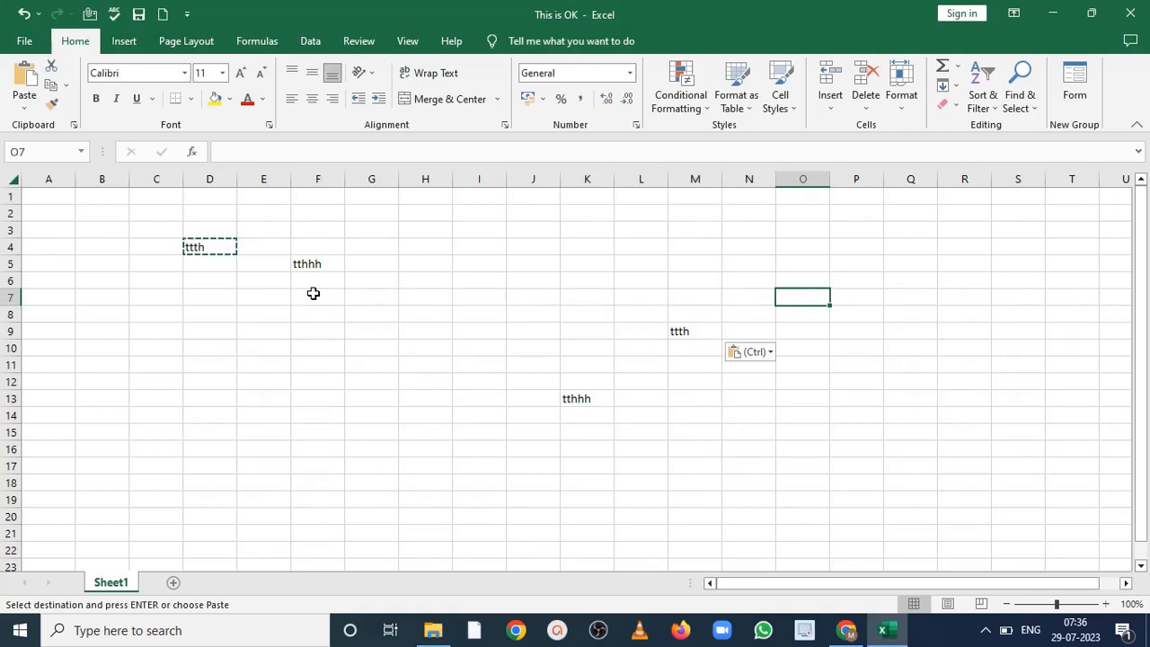
key(Right)
key(Right)
key(Right)
key(Right)
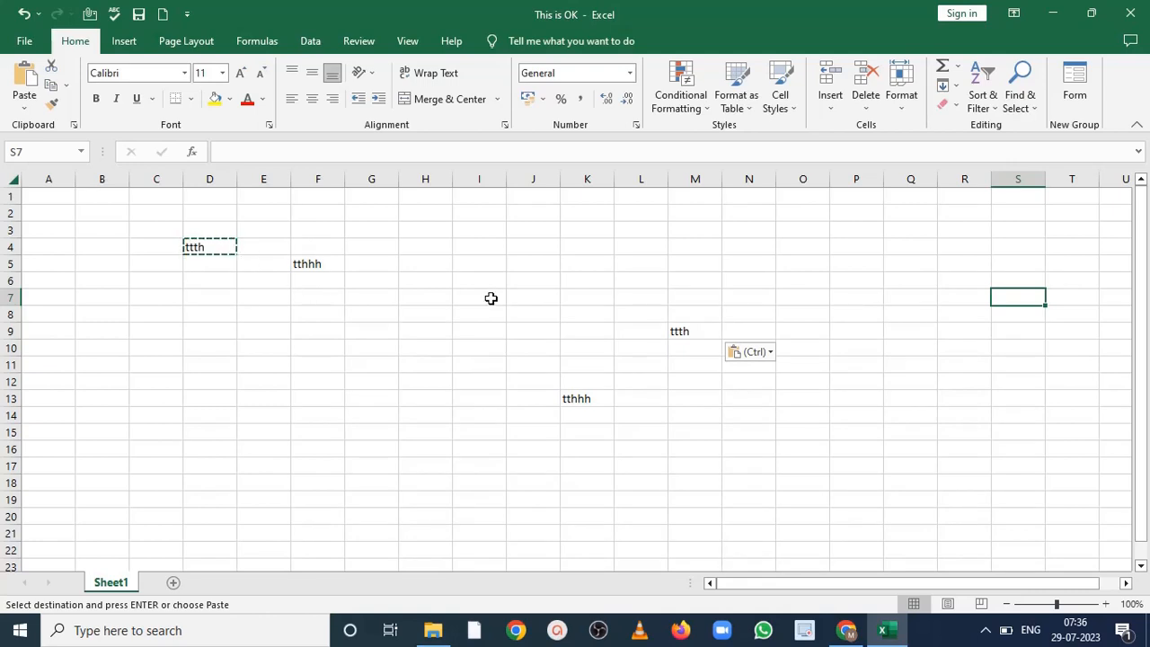
click(631, 74)
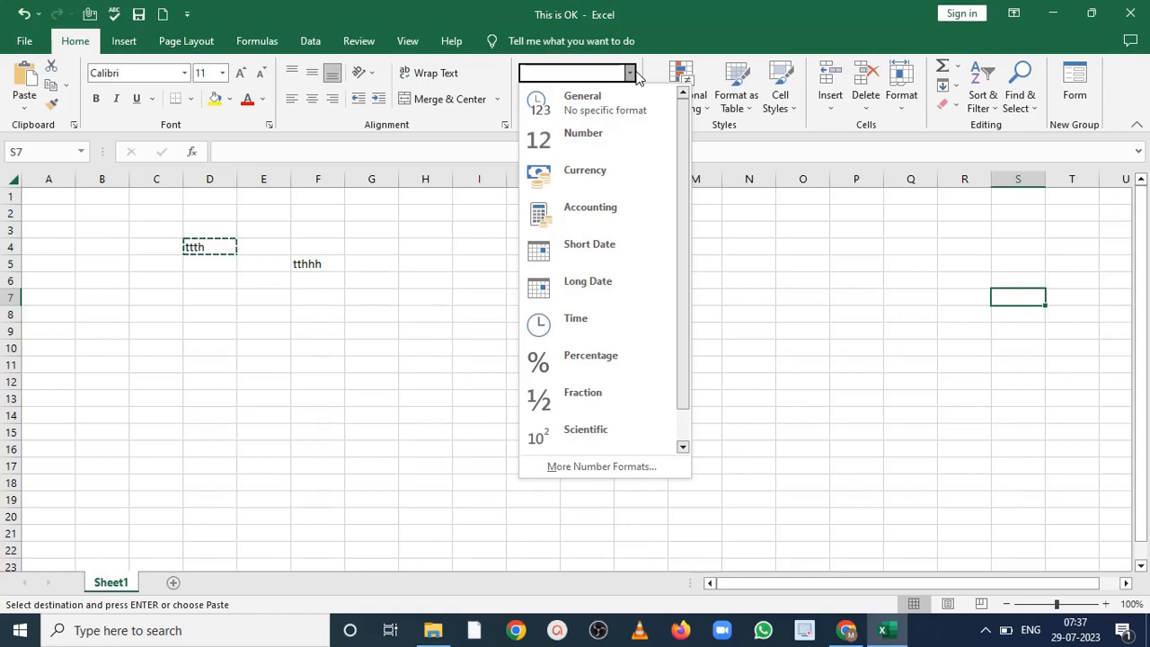
click(390, 333)
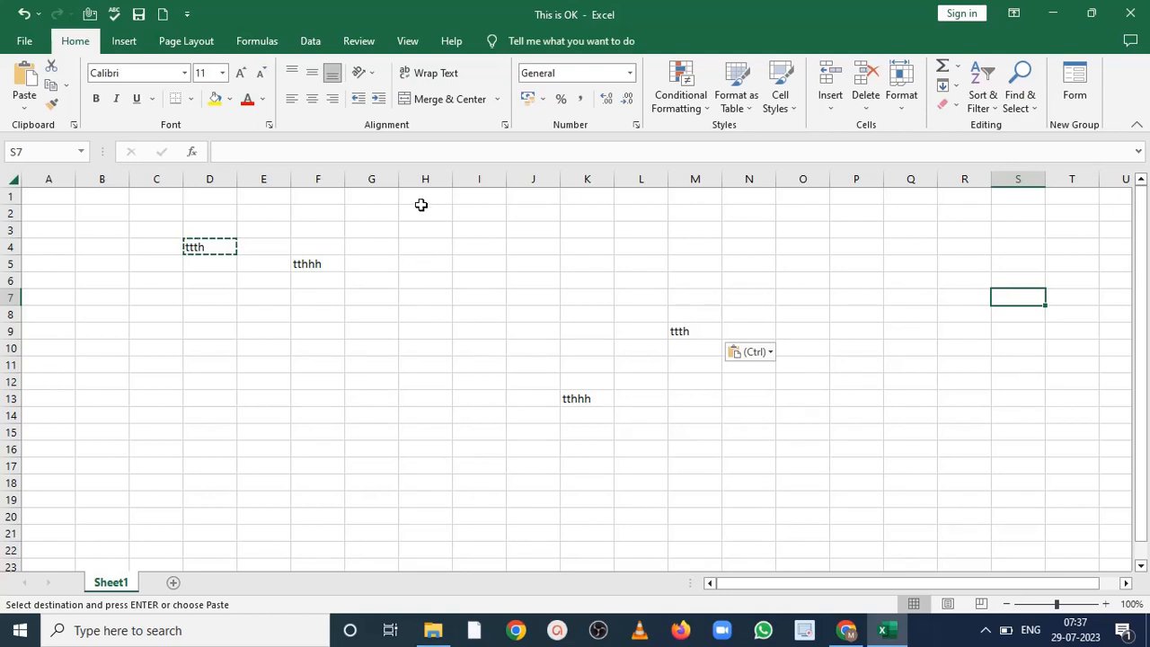
- Enter "This is my knowledge" in cell H2 and auto-fit the width of column H to the text
click(424, 208)
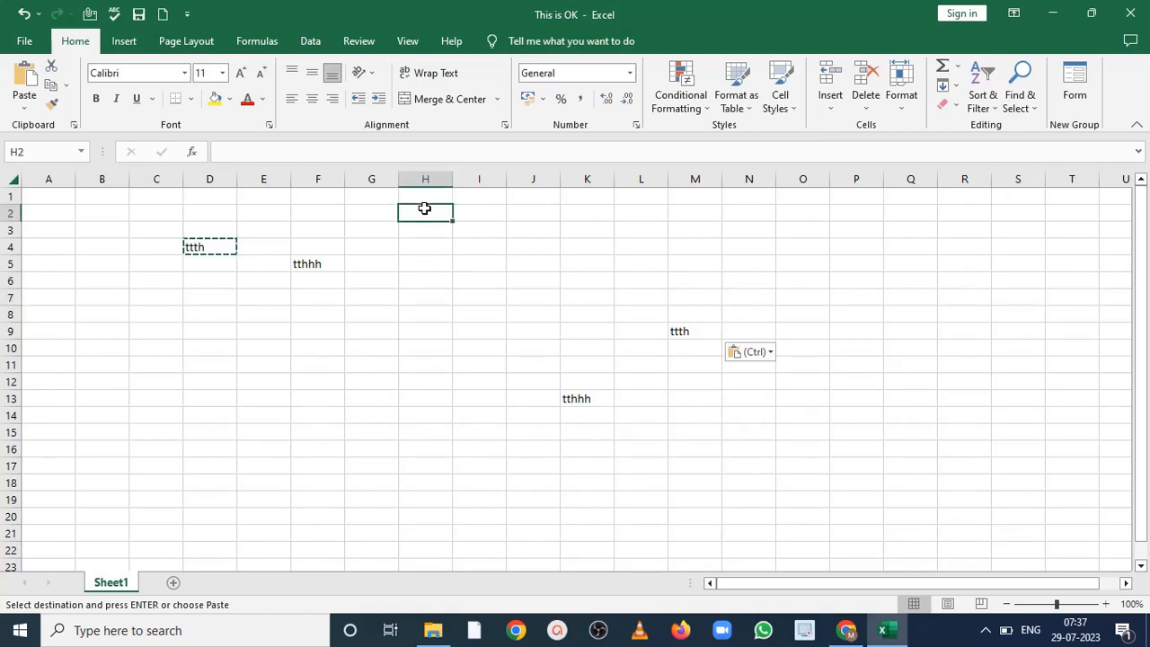
text(This)
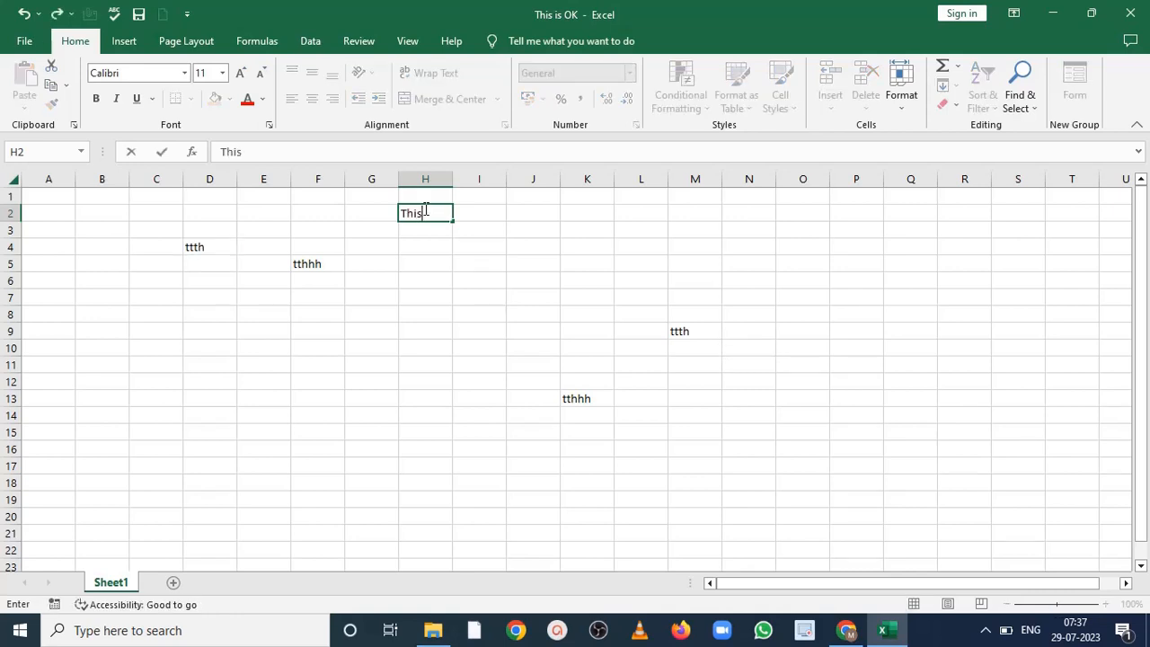
text( is my knowledge)
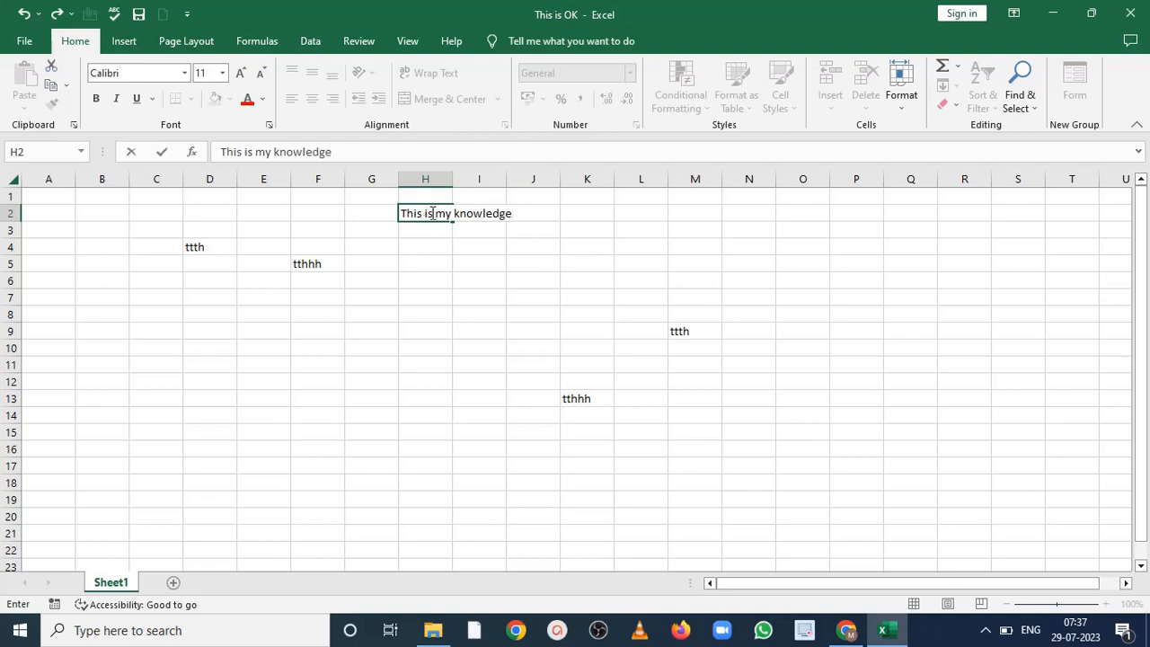
click(454, 261)
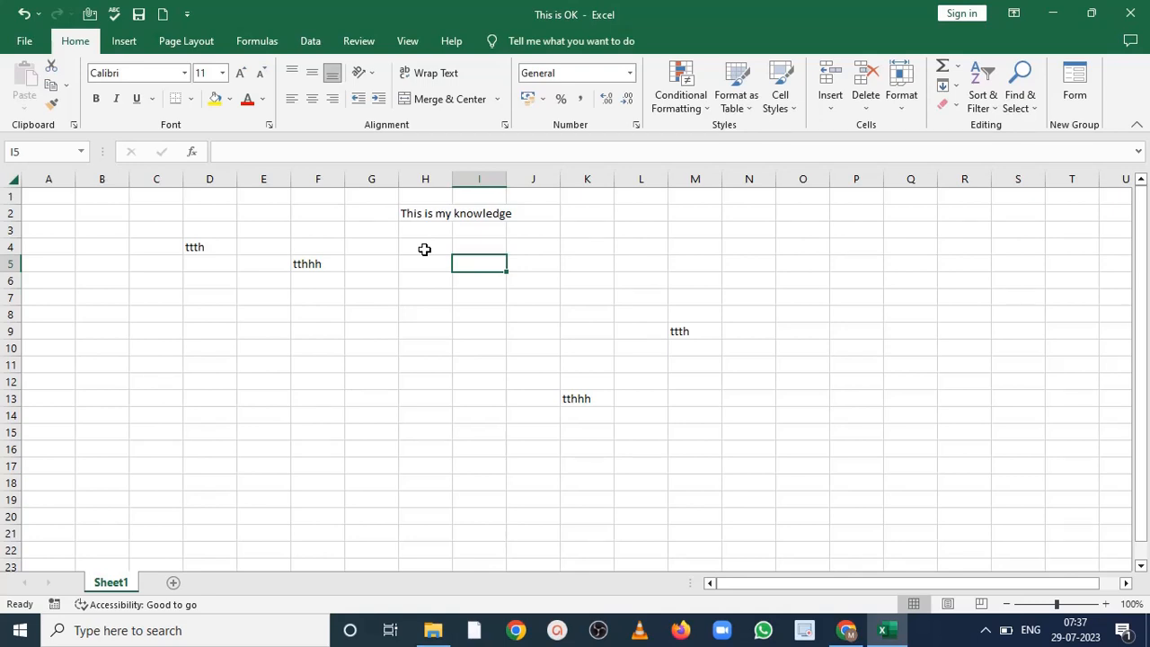
double_click(452, 178)
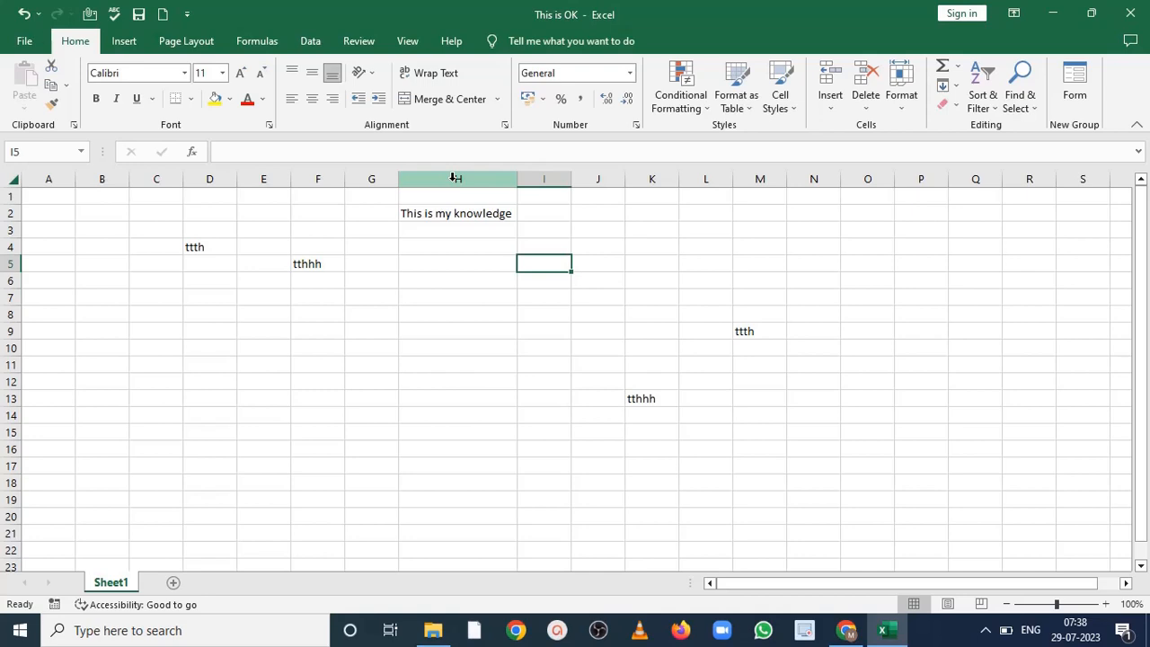
- Enter "This is my knowledge" in cell K3
click(644, 231)
text(Thi)
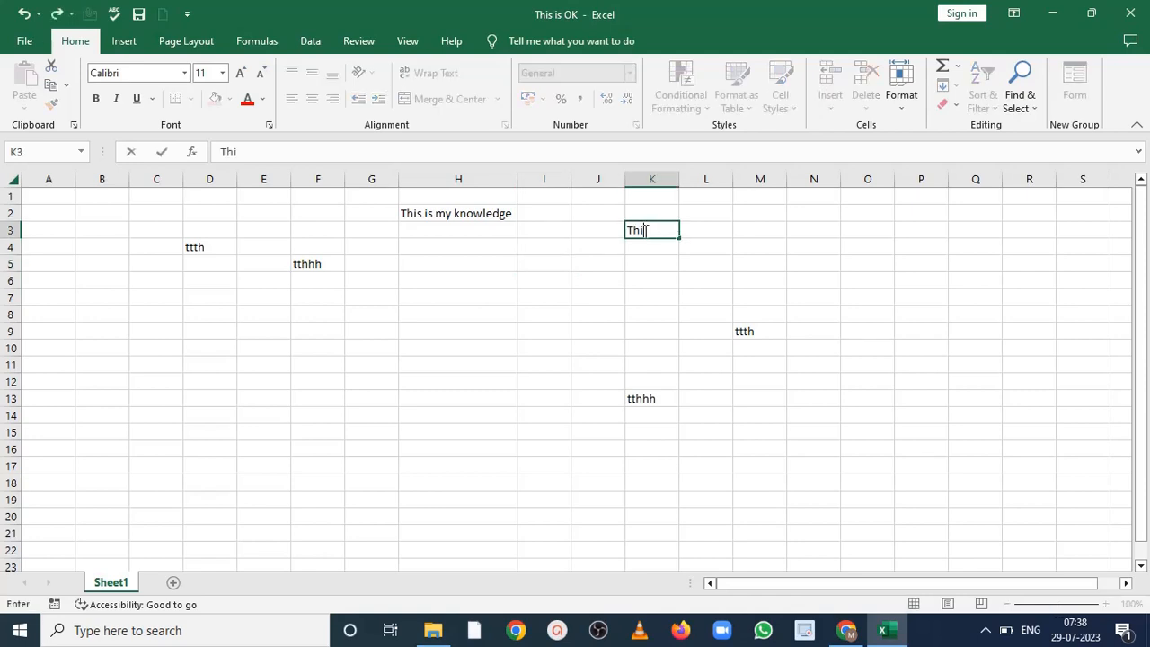
text(s is my knowl)
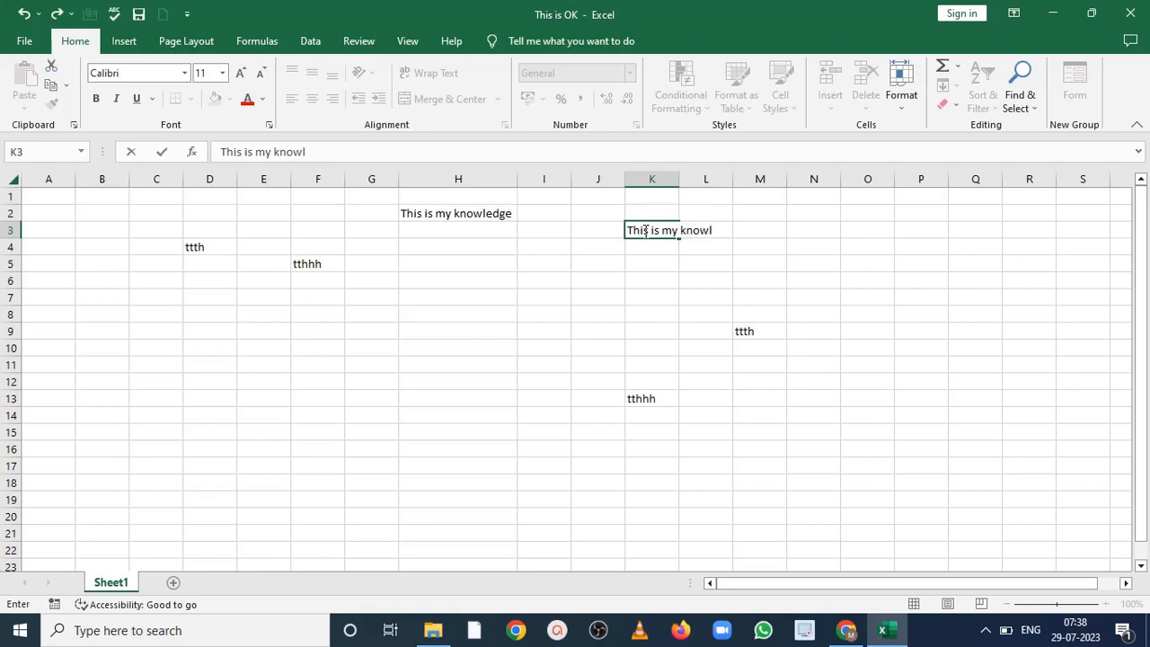
text(edge)
click(655, 277)
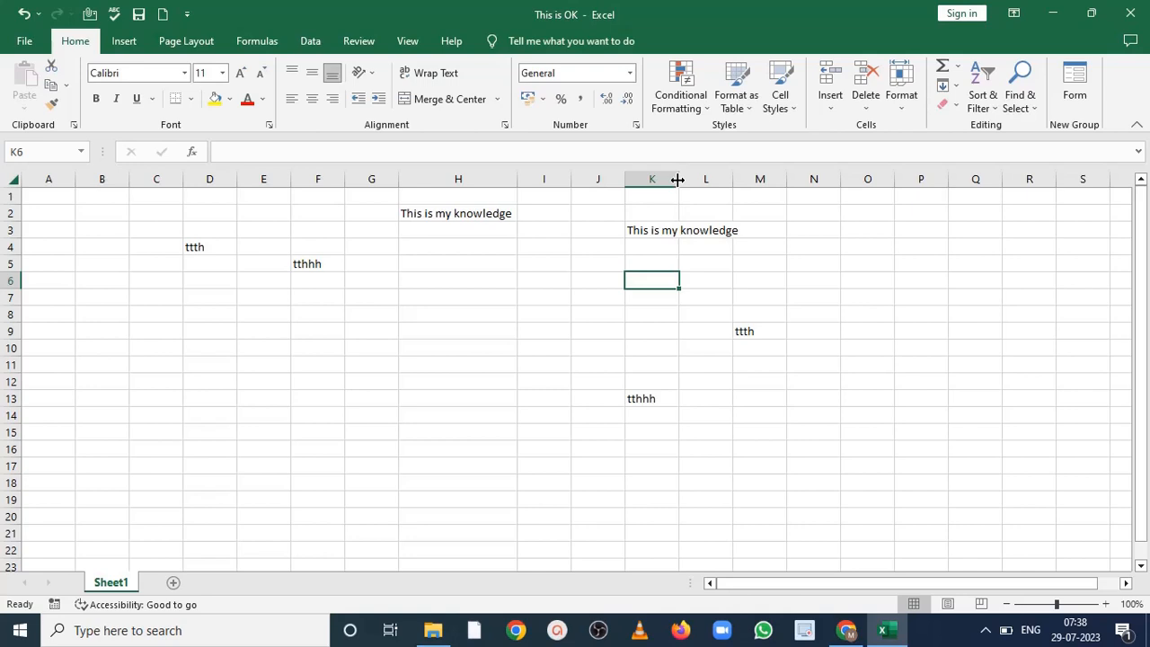
- Widen column K well beyond the text in K3 and make column L wider still
drag(677, 180, 679, 179)
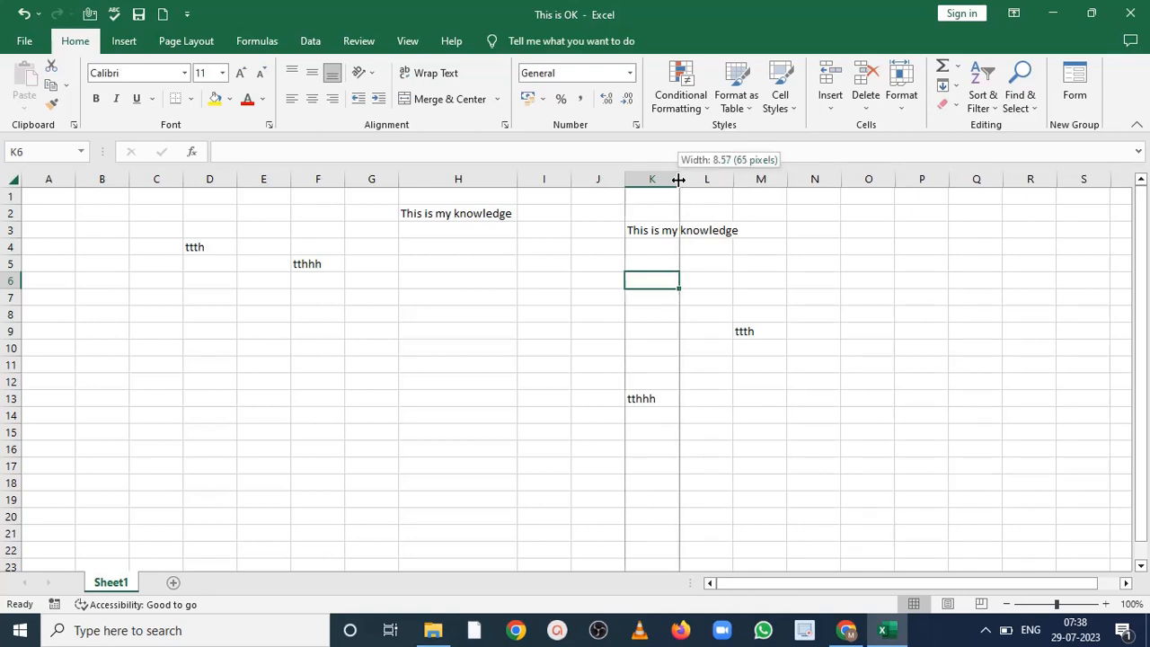
drag(679, 180, 804, 192)
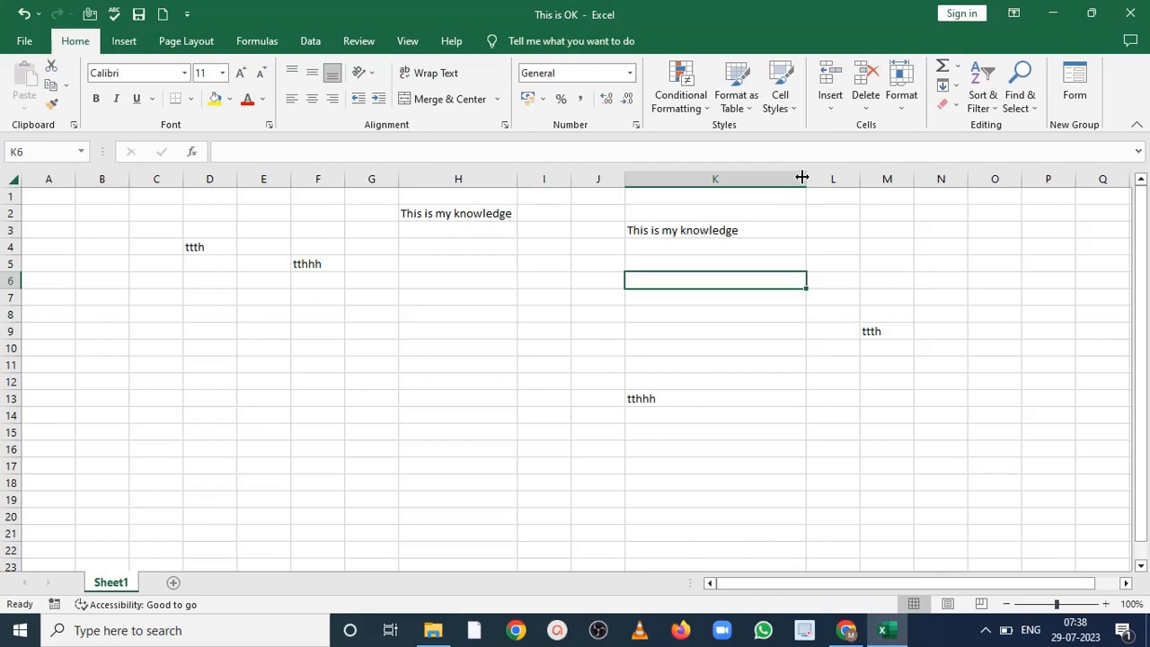
drag(860, 175, 1088, 180)
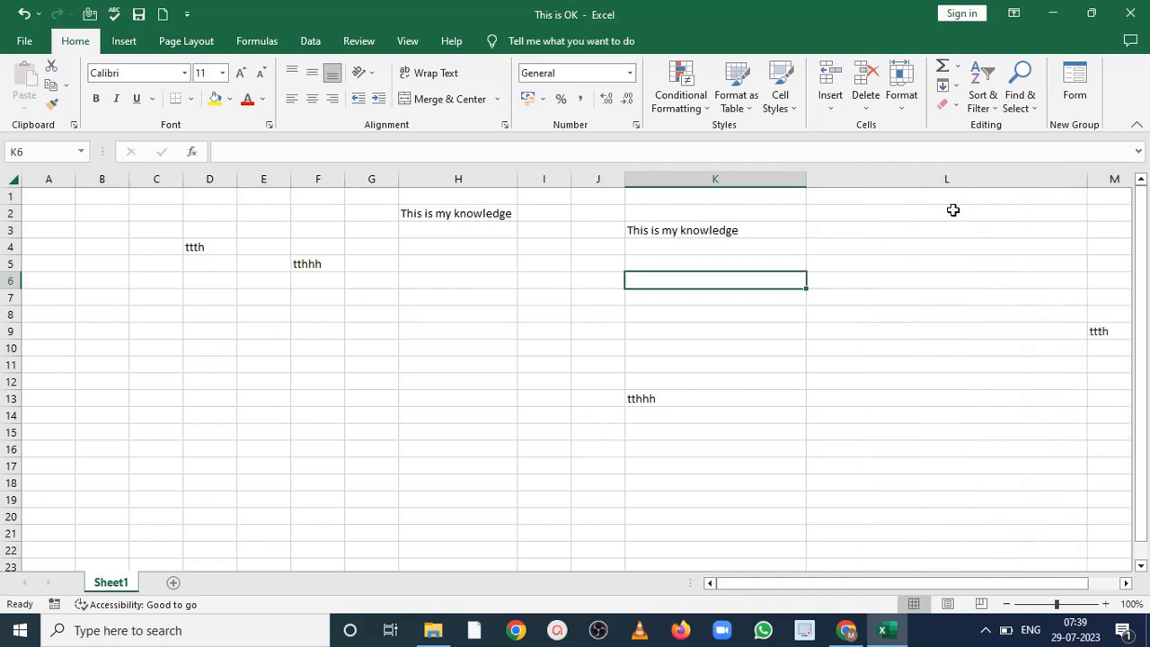
- Select the ranges L2:L15, H1:H13 and L1:L10 in turn to compare the column widths
drag(952, 211, 970, 437)
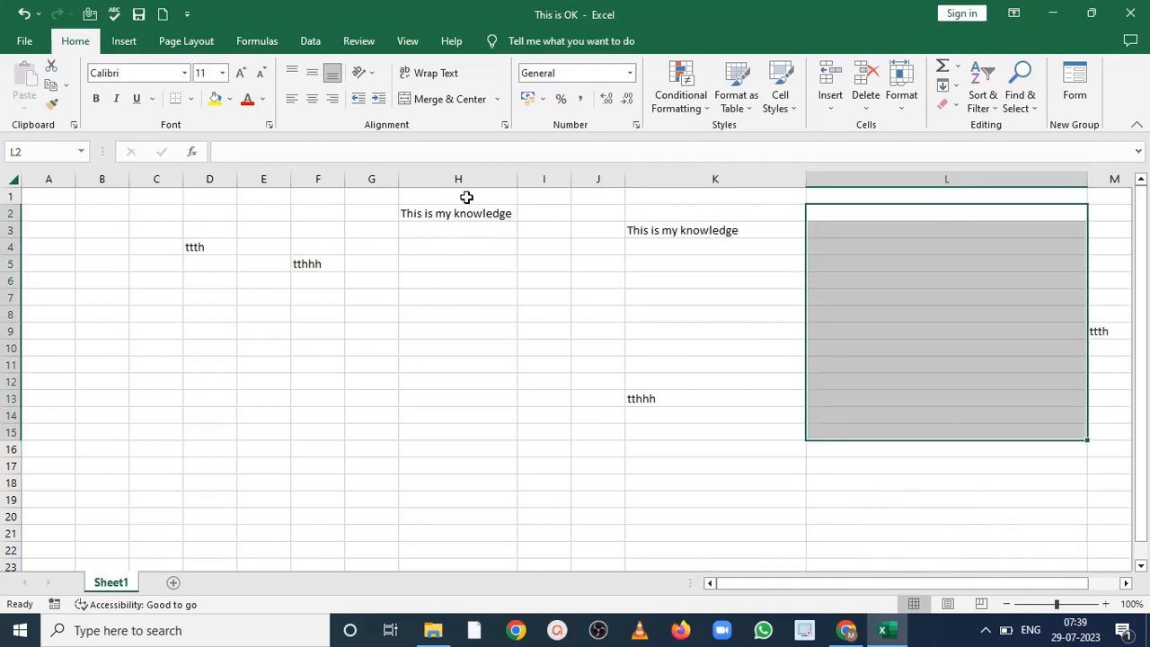
drag(464, 198, 463, 405)
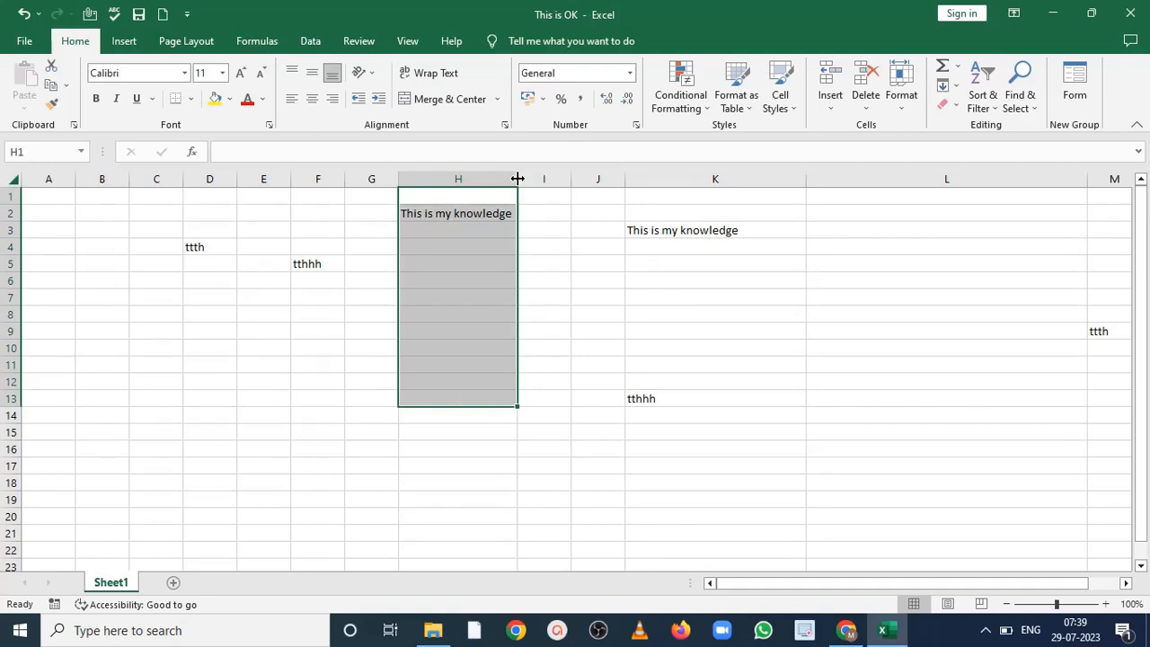
drag(850, 195, 880, 351)
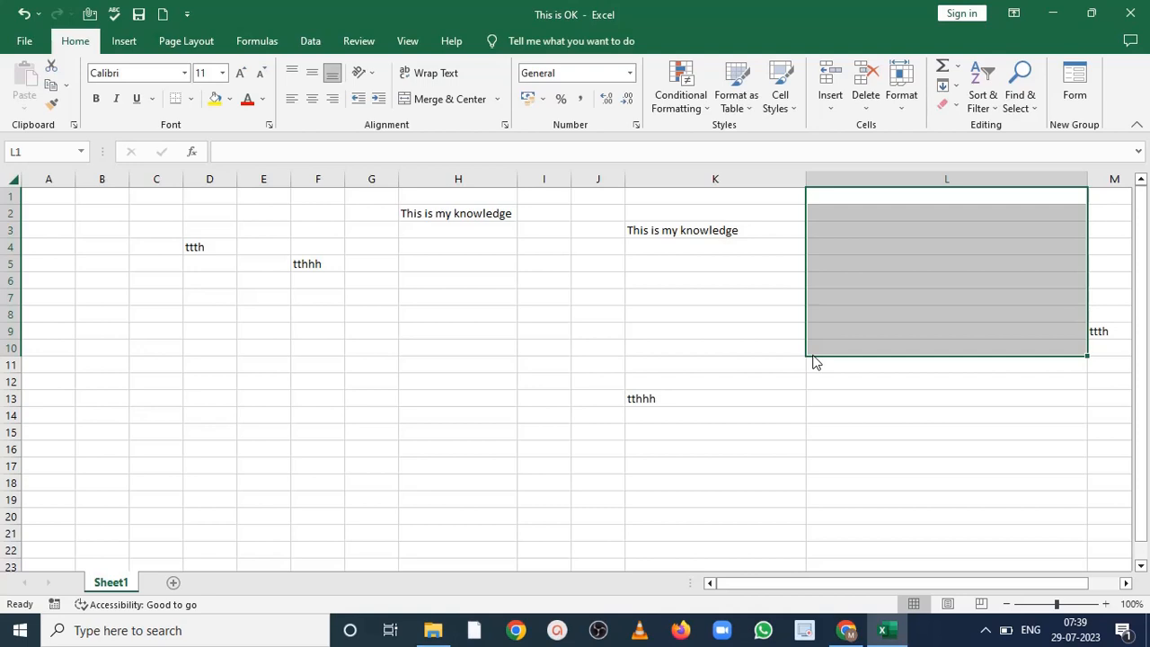
click(507, 353)
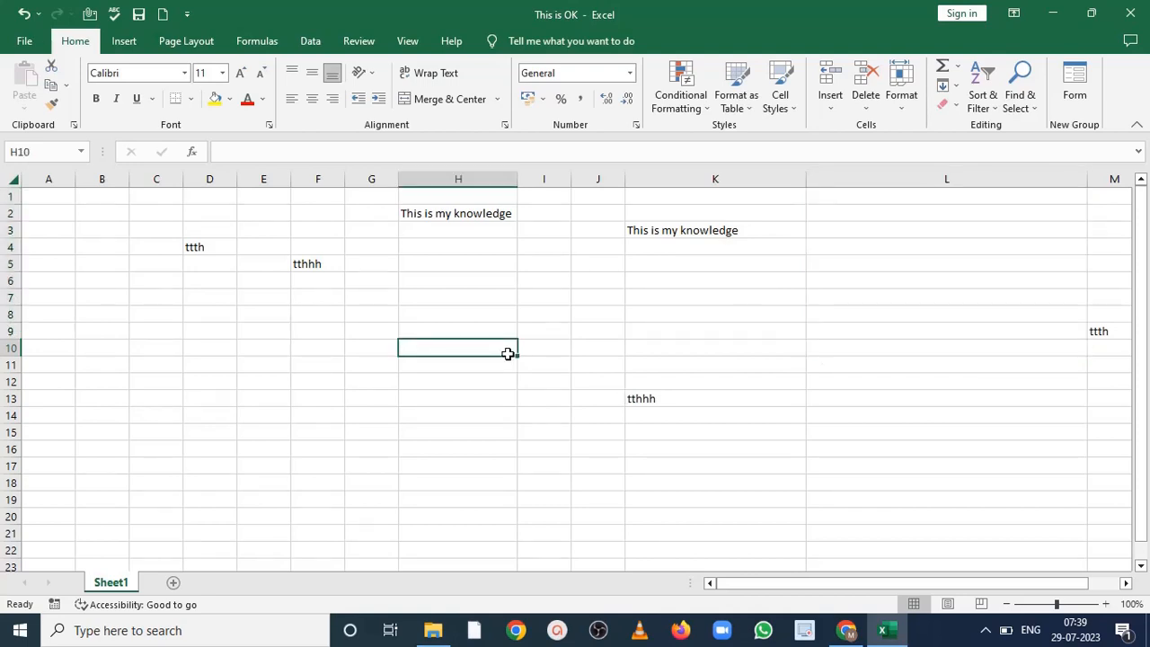
- Edit the text in cell H2, replacing only the word "knowledge" with a person's first name
double_click(429, 215)
key(Return)
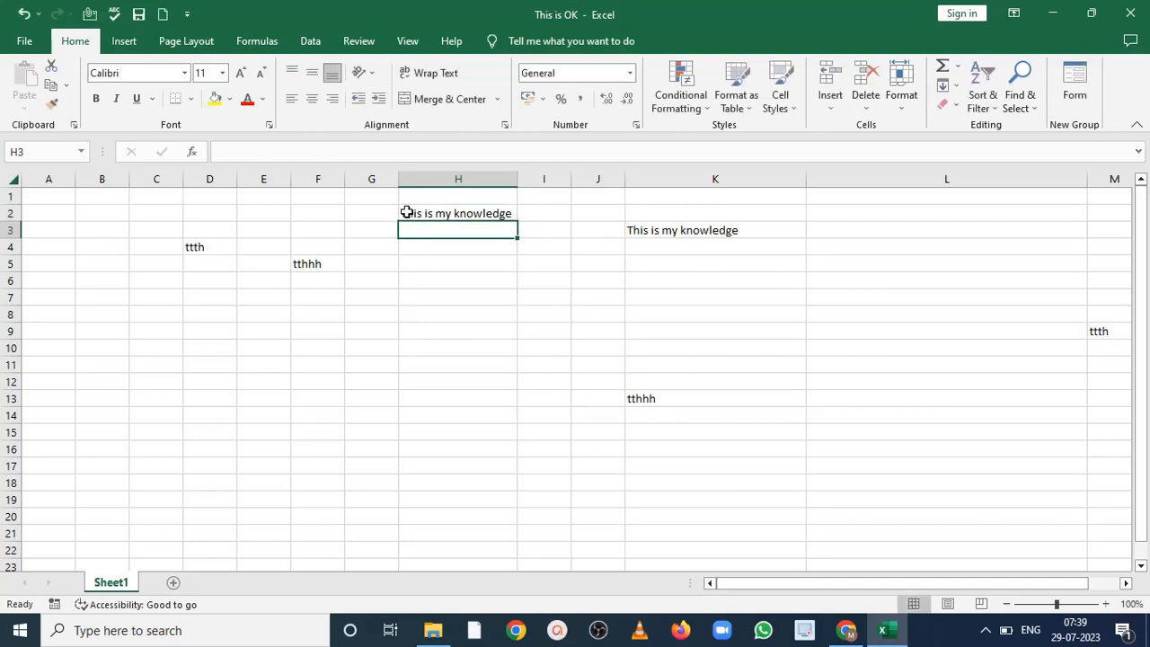
double_click(406, 212)
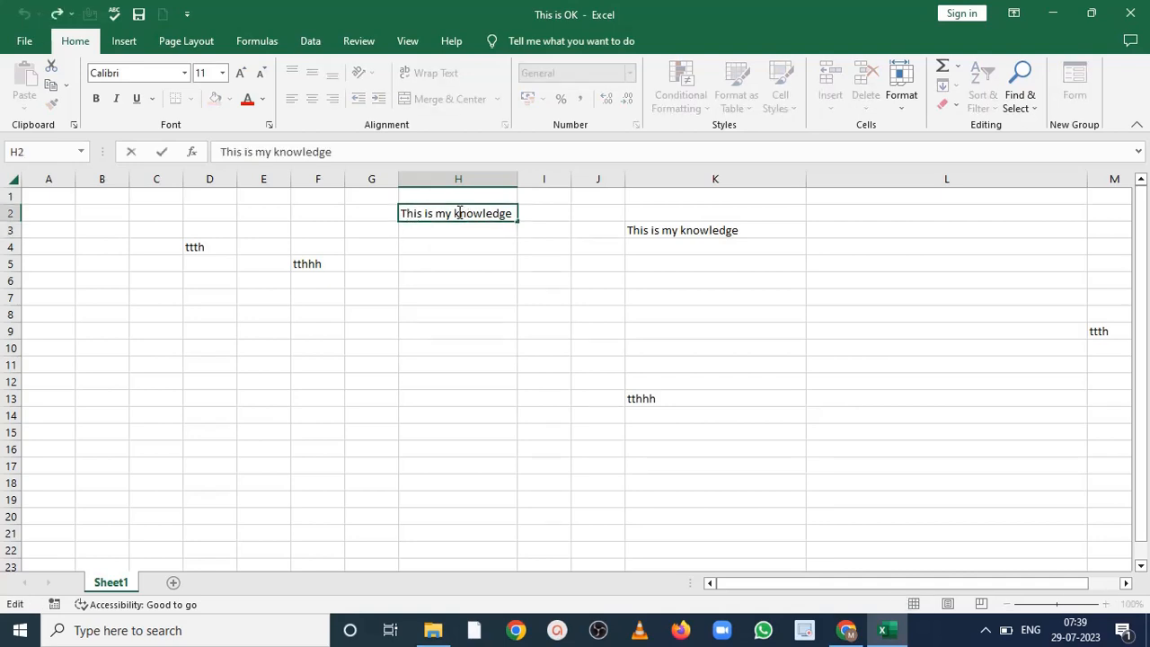
drag(459, 213, 527, 216)
key(BackSpace)
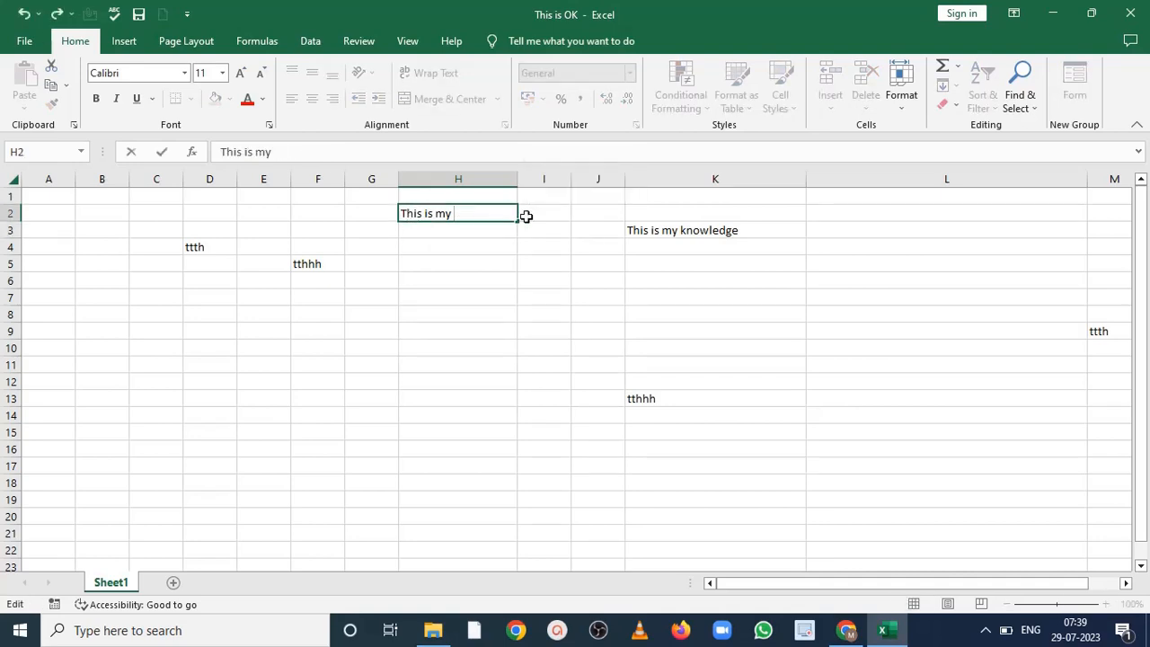
text(Pradip)
click(509, 261)
- Clear the whole content of cell H2
click(469, 213)
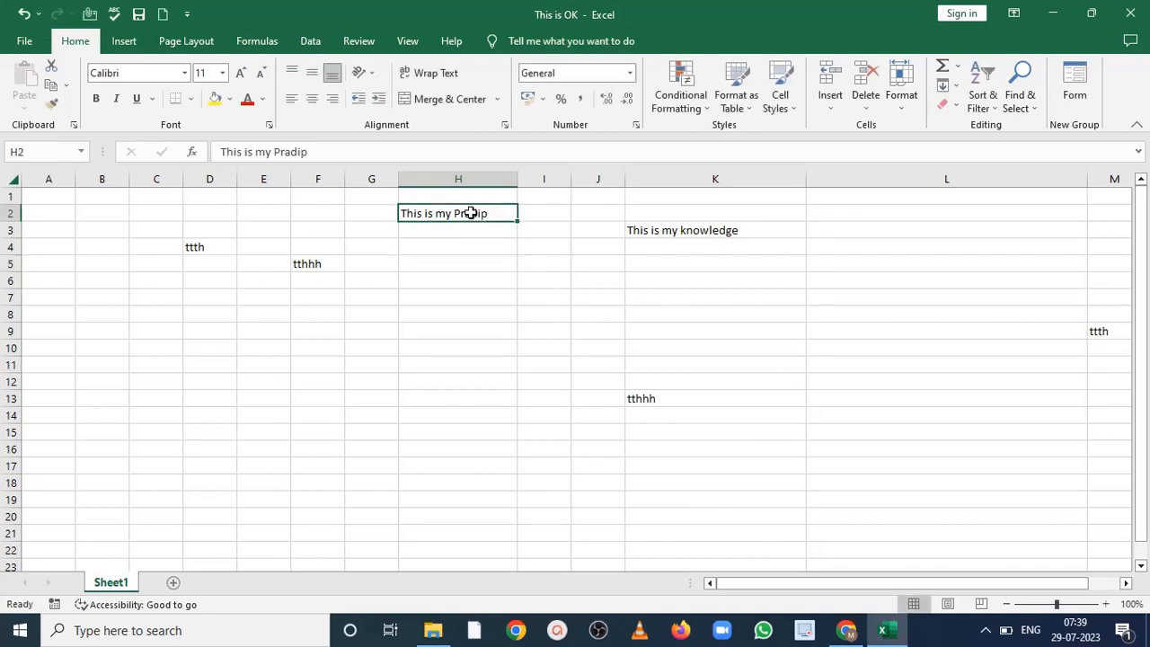
key(Delete)
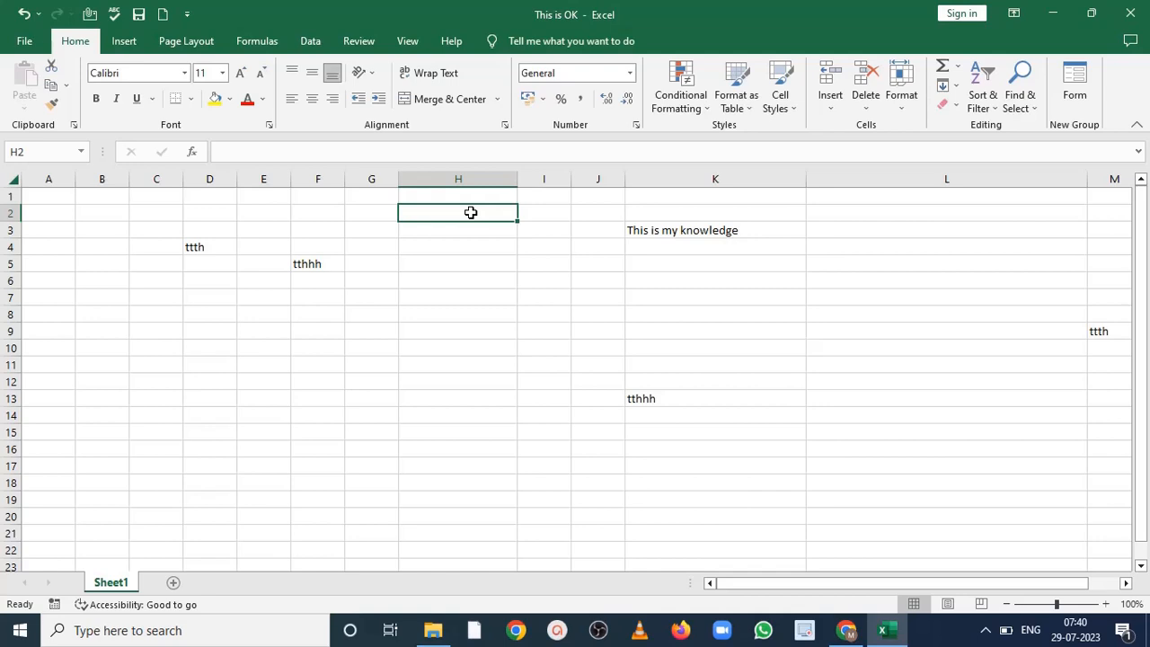
- Enter the date 12-03-2023 in cell H6
click(445, 280)
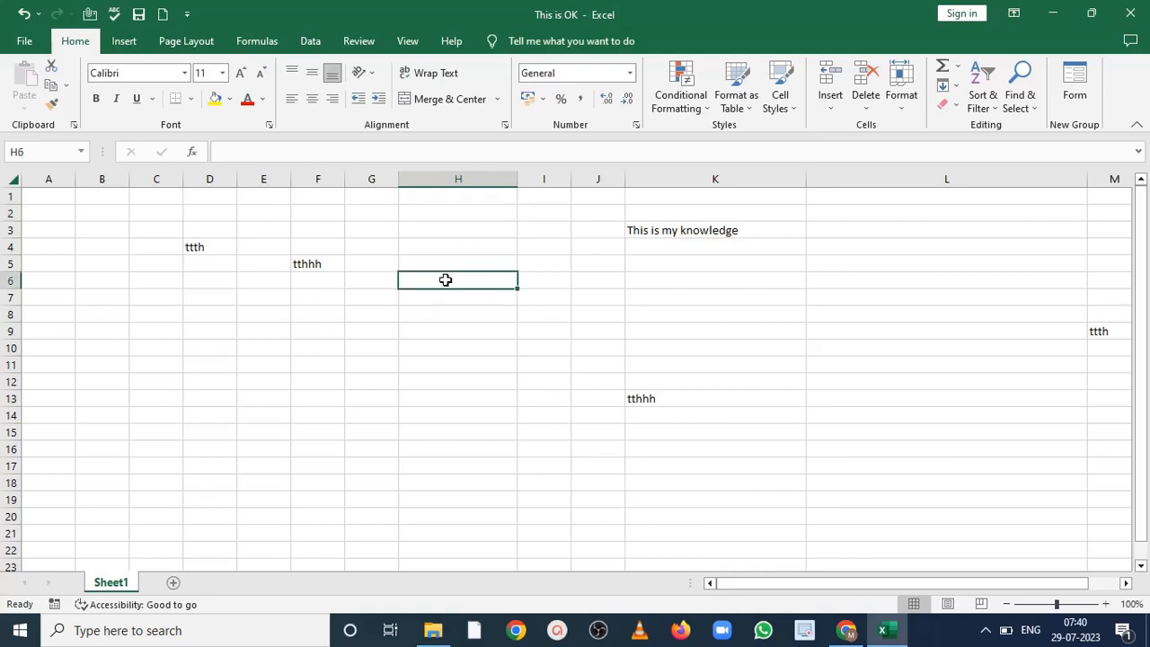
text(12-0)
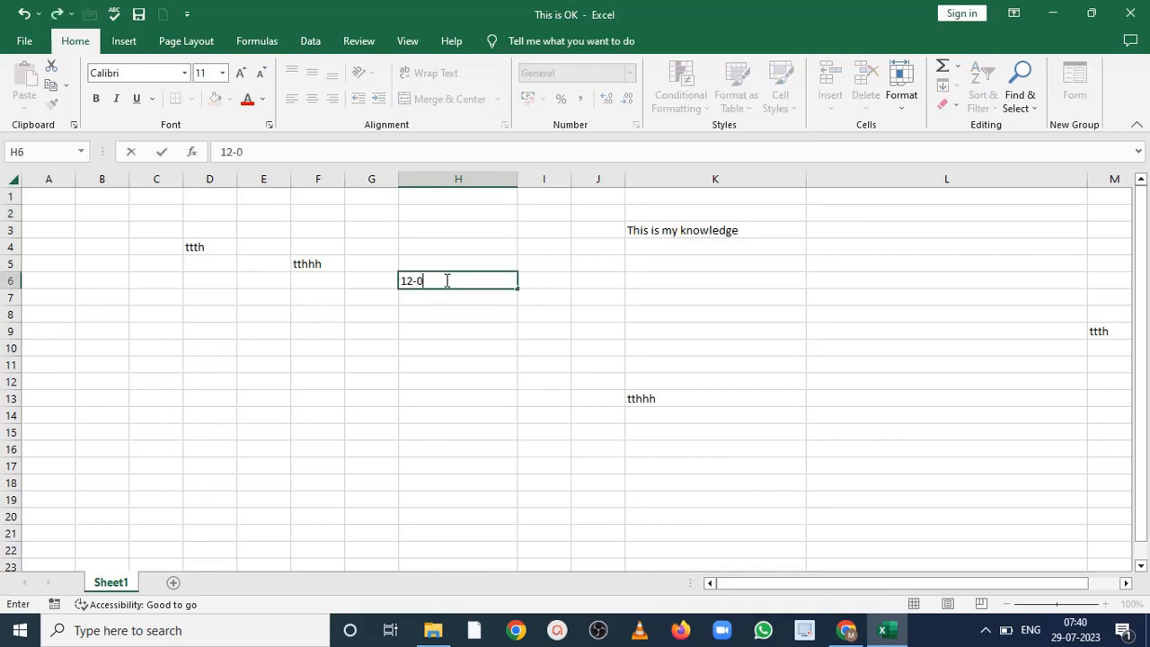
text(3-2023)
click(470, 359)
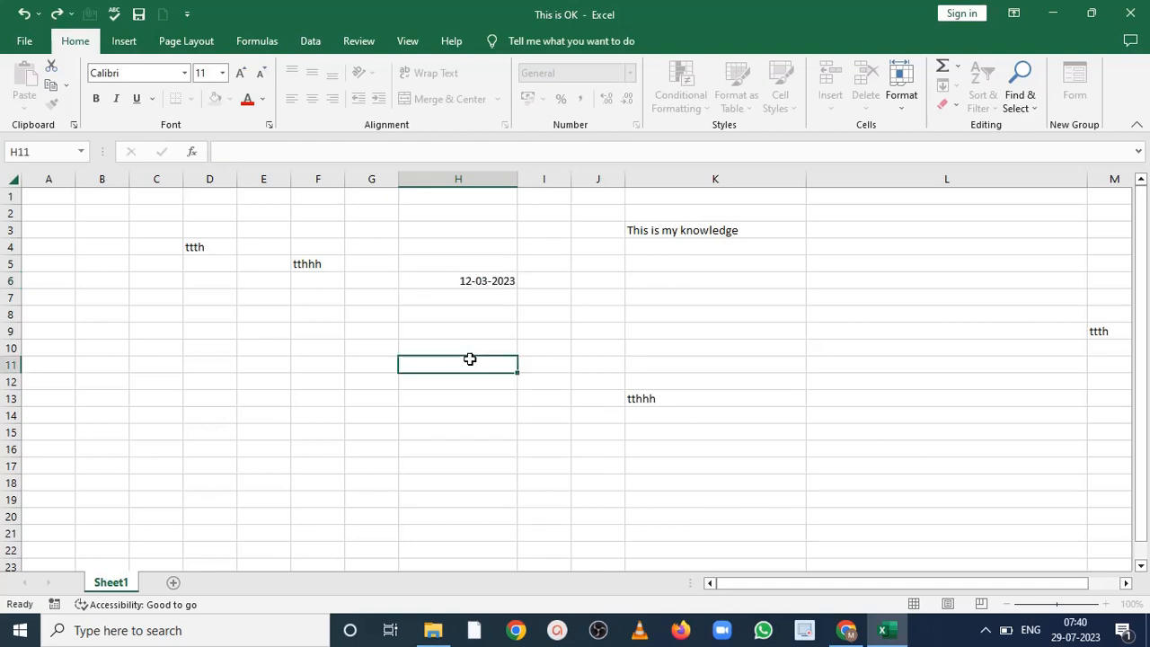
- Compare the number formats of the date in H6 and the text in K3
click(486, 281)
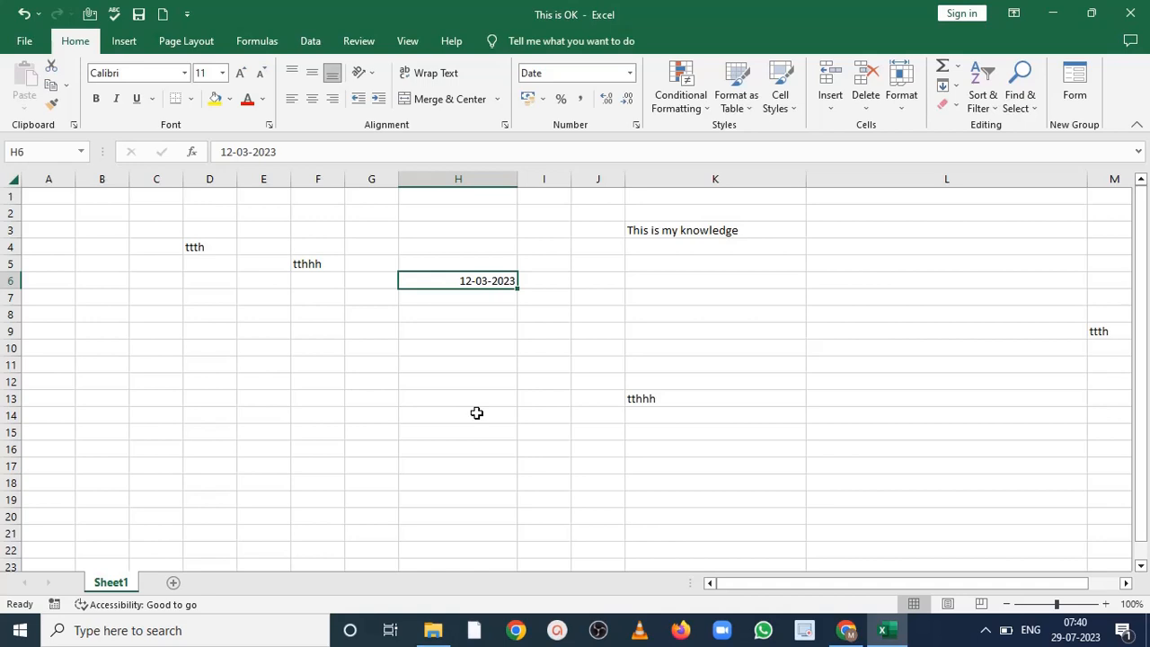
click(695, 230)
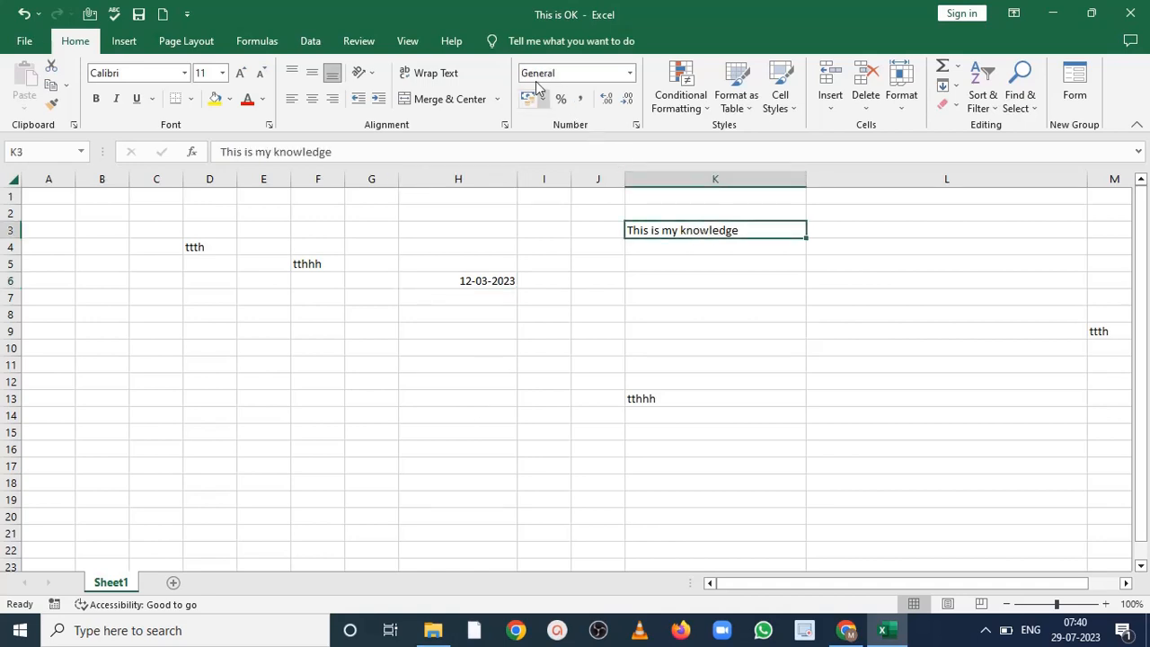
click(460, 280)
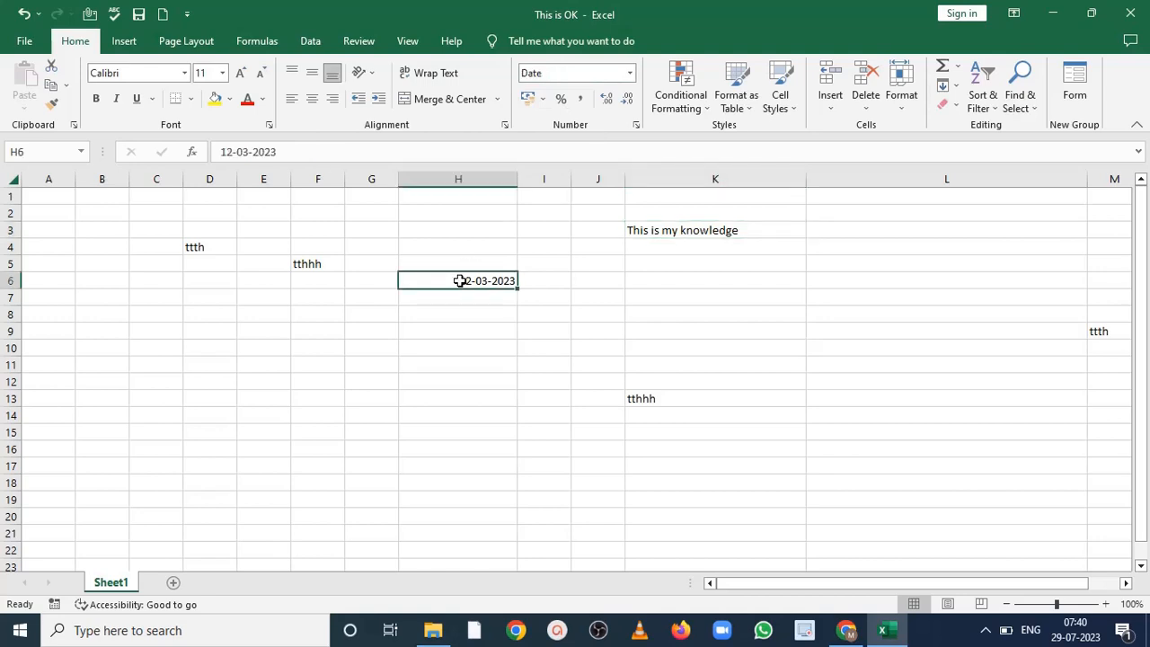
click(303, 347)
- Enter the number 1223455 in cell L9
click(870, 333)
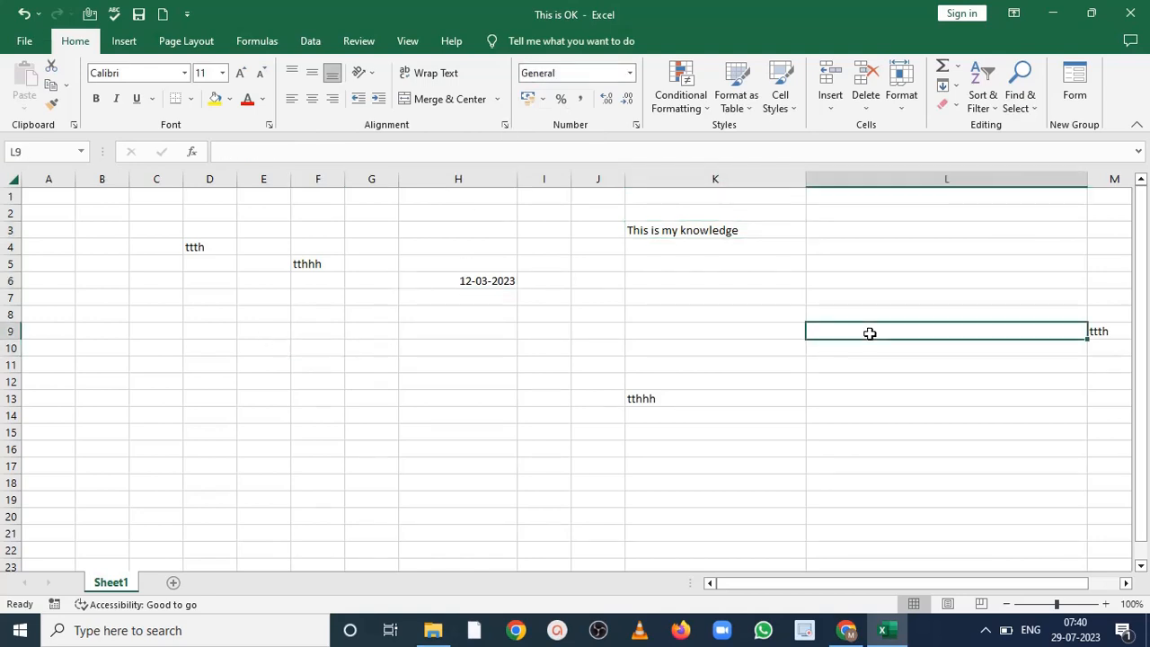
text(1223455)
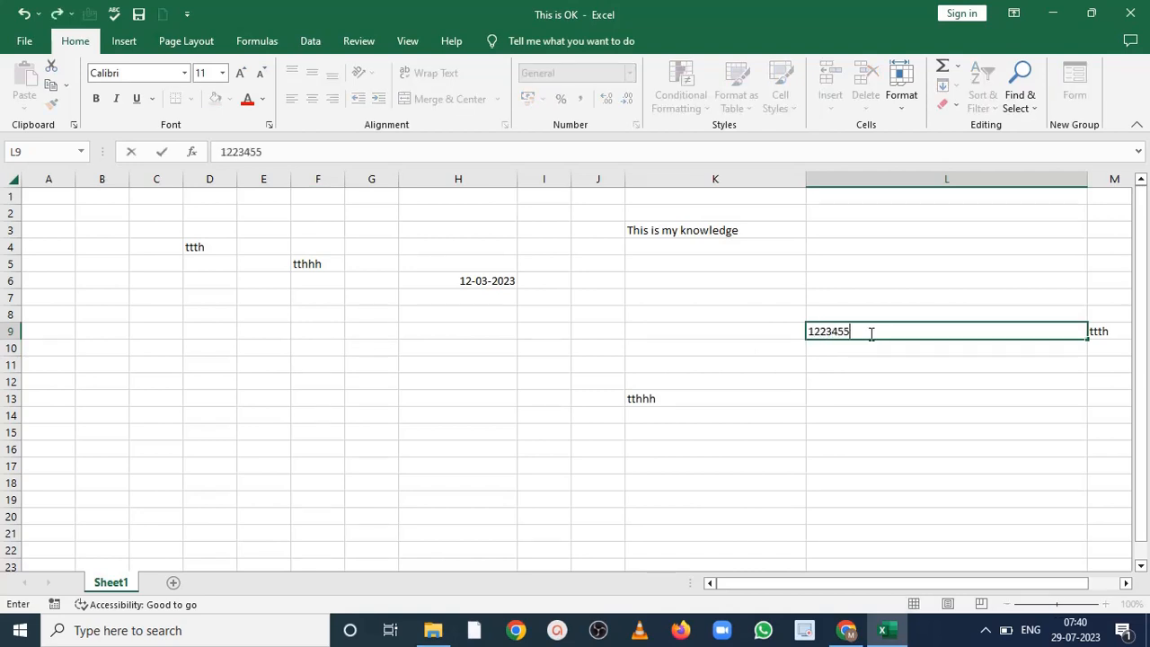
click(853, 412)
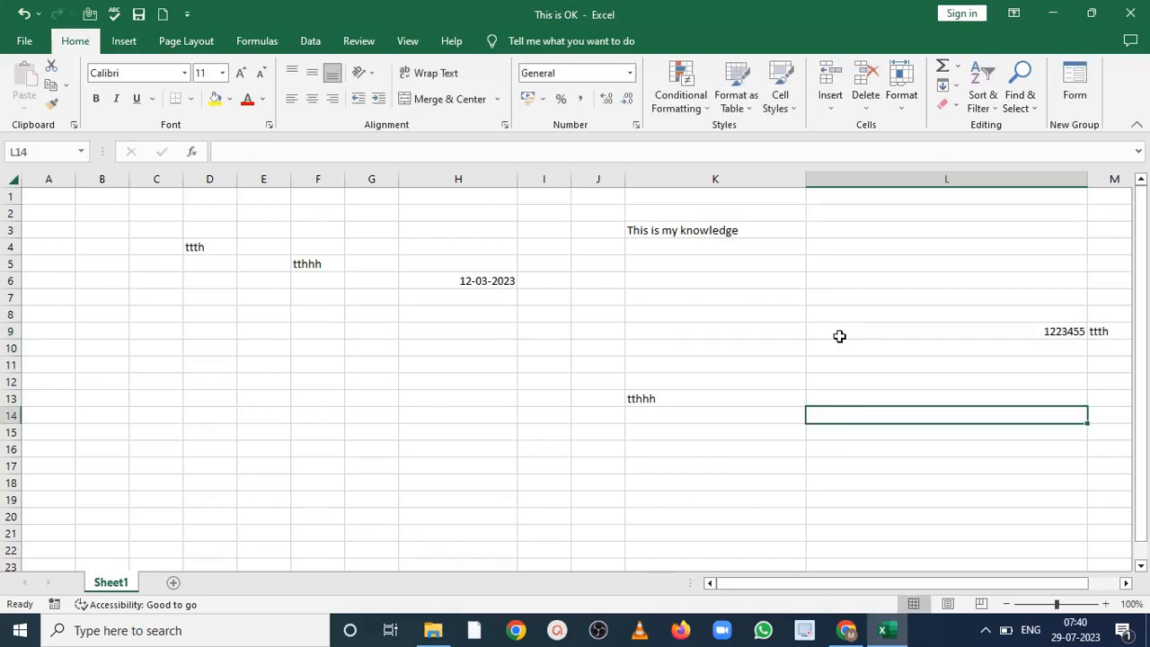
- Apply the Number format to the value in cell L9
click(984, 334)
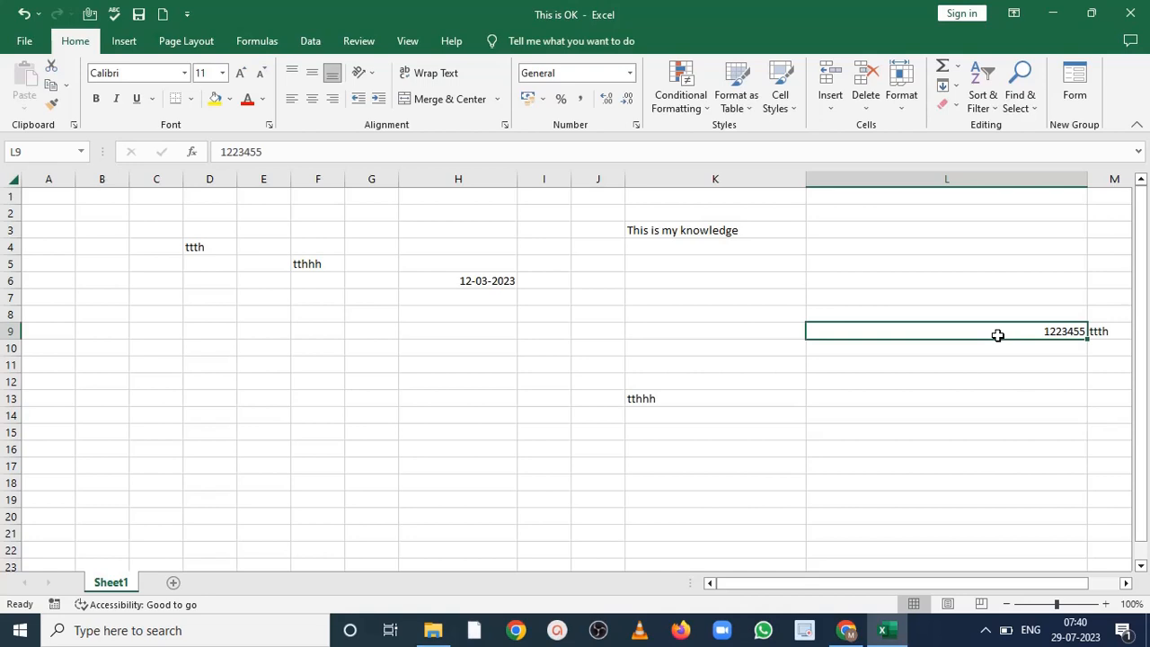
click(632, 74)
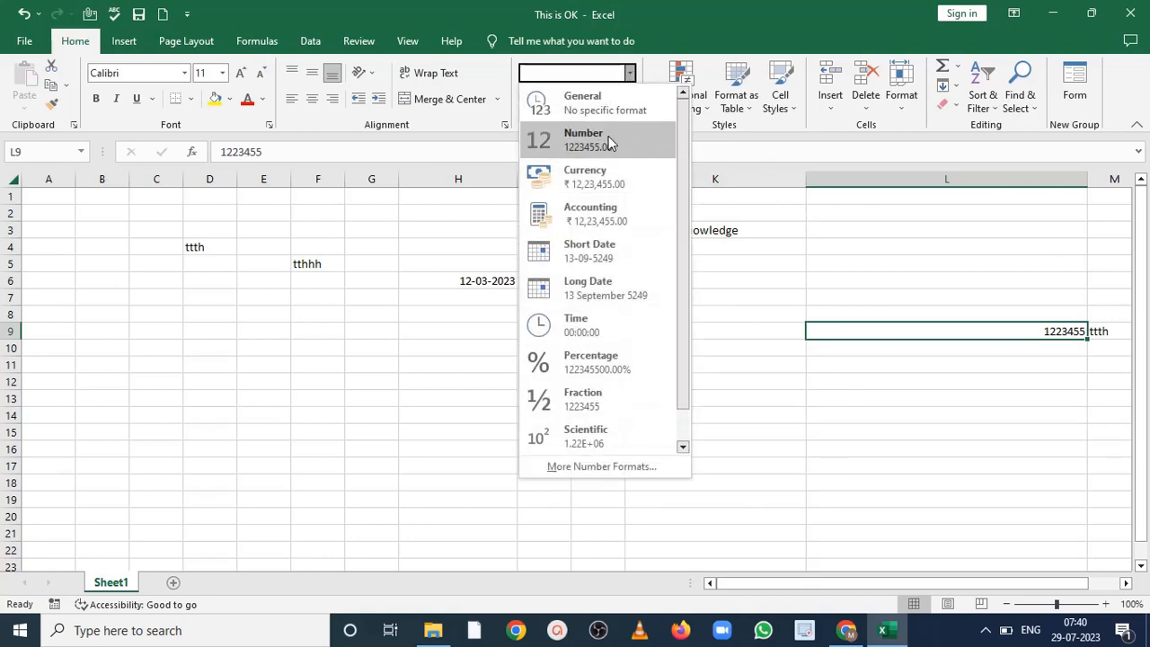
click(608, 139)
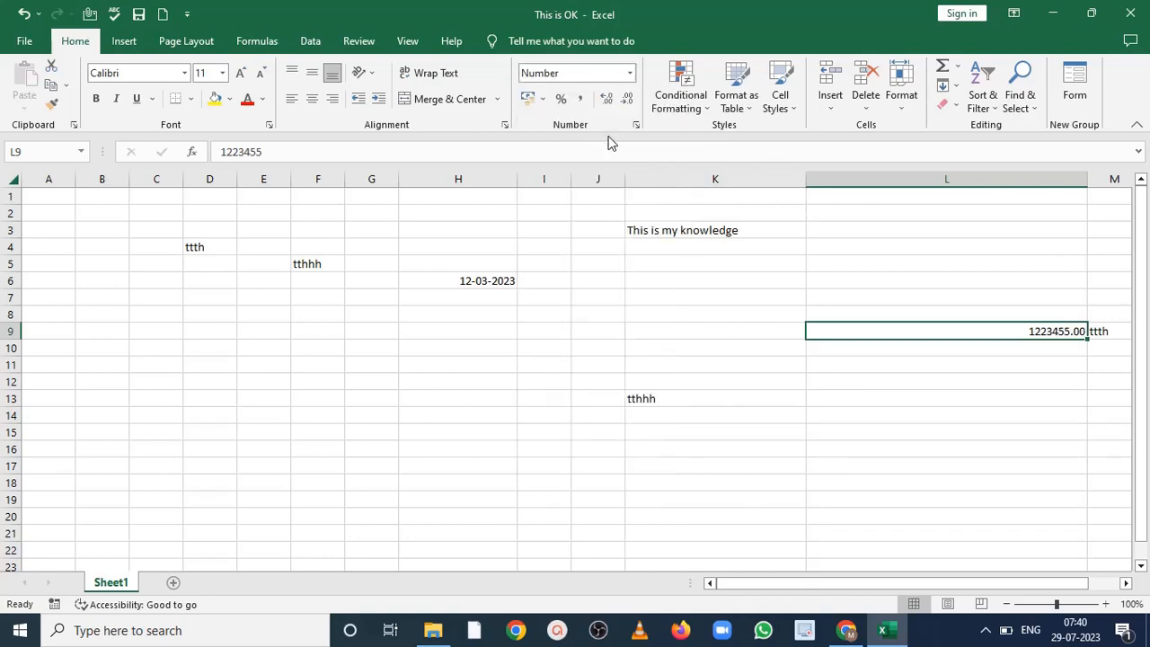
- Format the number in cell L9 with 0 decimal places and the red 1234 style for negative numbers
right_click(992, 331)
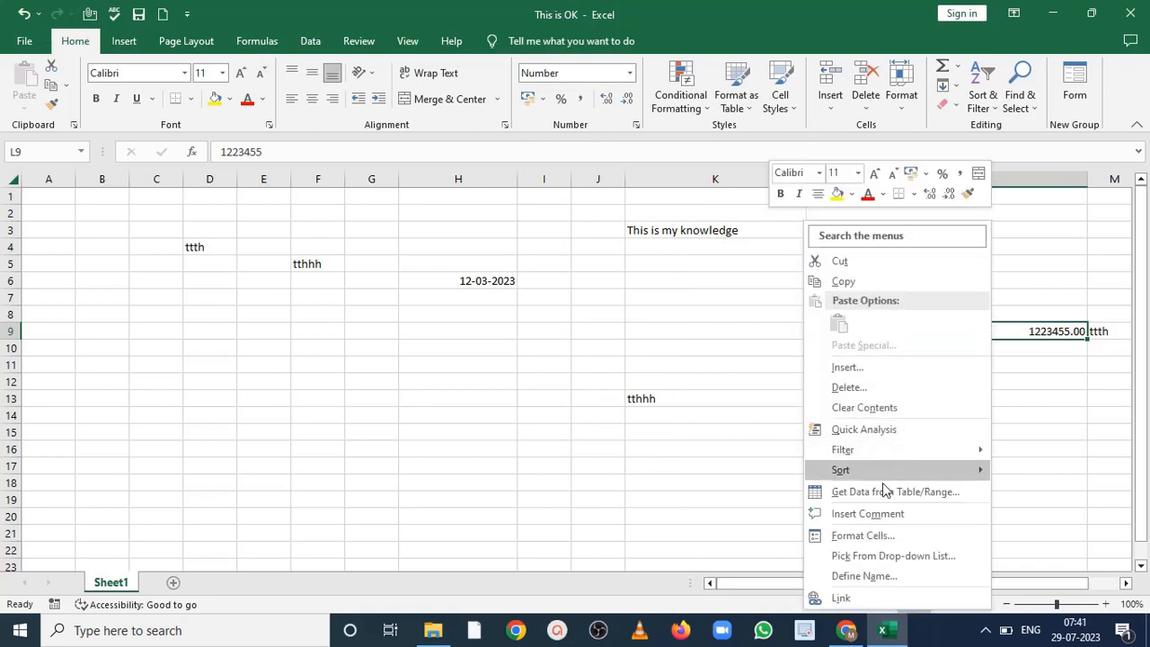
click(871, 532)
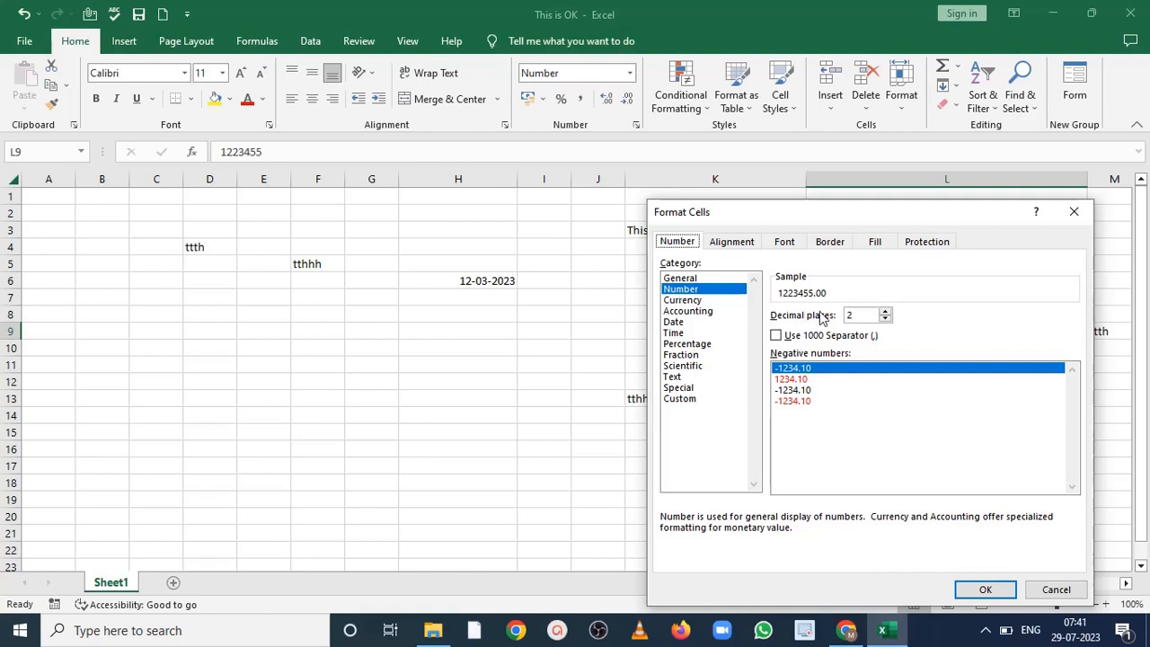
click(885, 319)
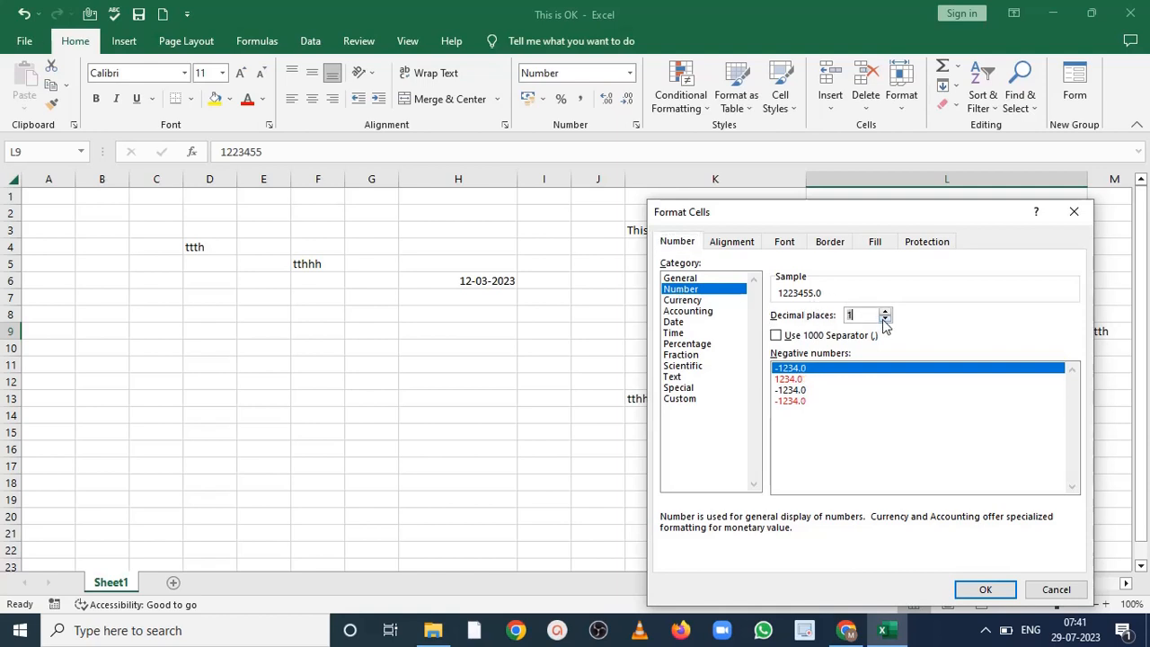
click(885, 319)
click(793, 379)
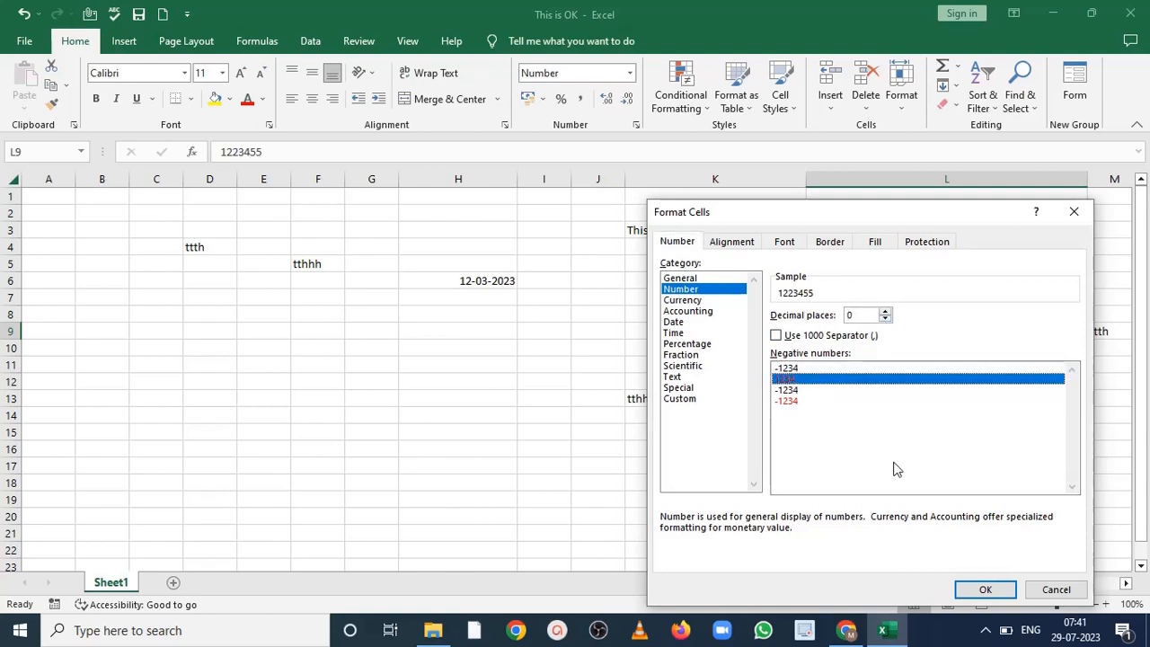
click(986, 589)
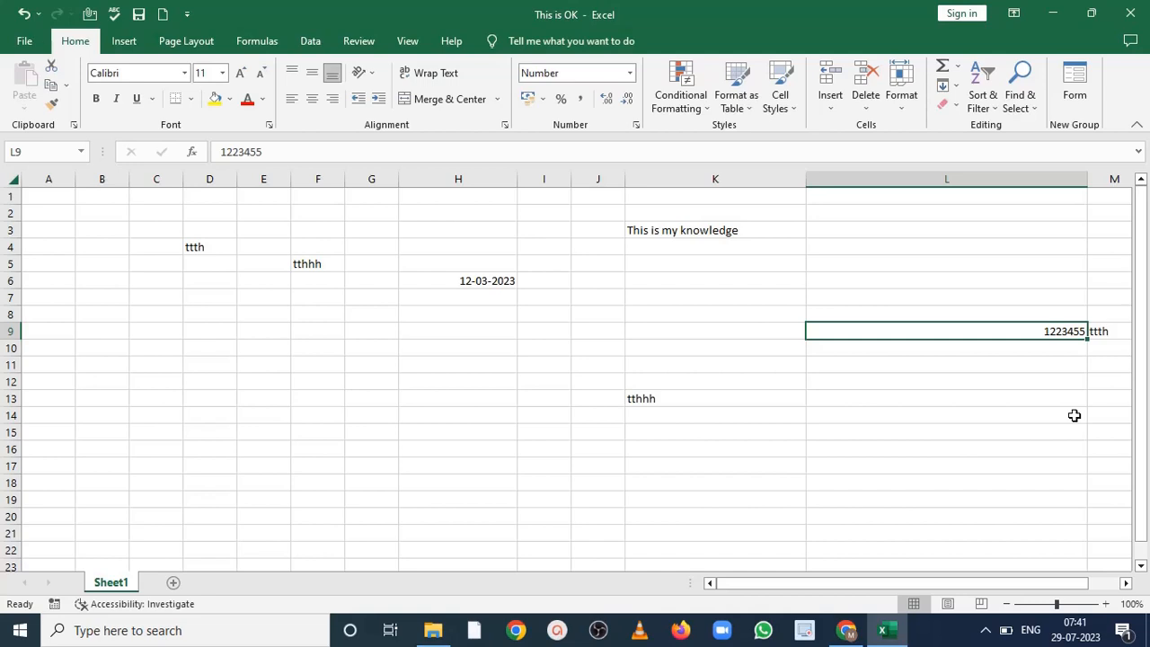
- Apply the Date number format of type *14-03-2012, English (India) locale, to the whole of column H
click(492, 170)
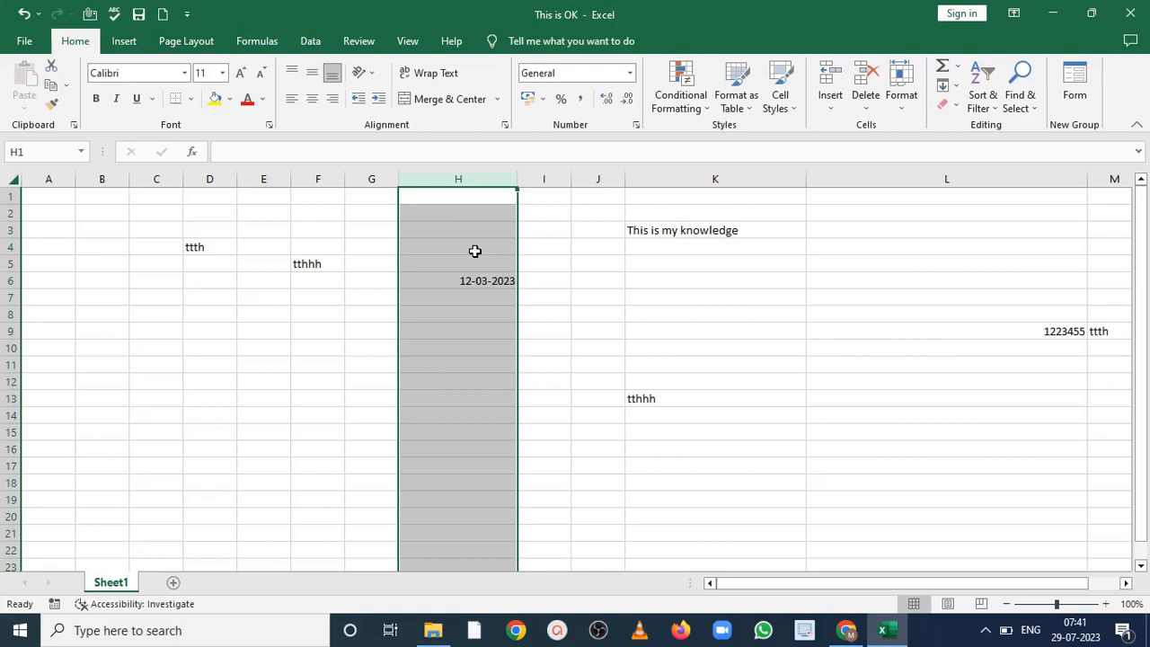
click(630, 72)
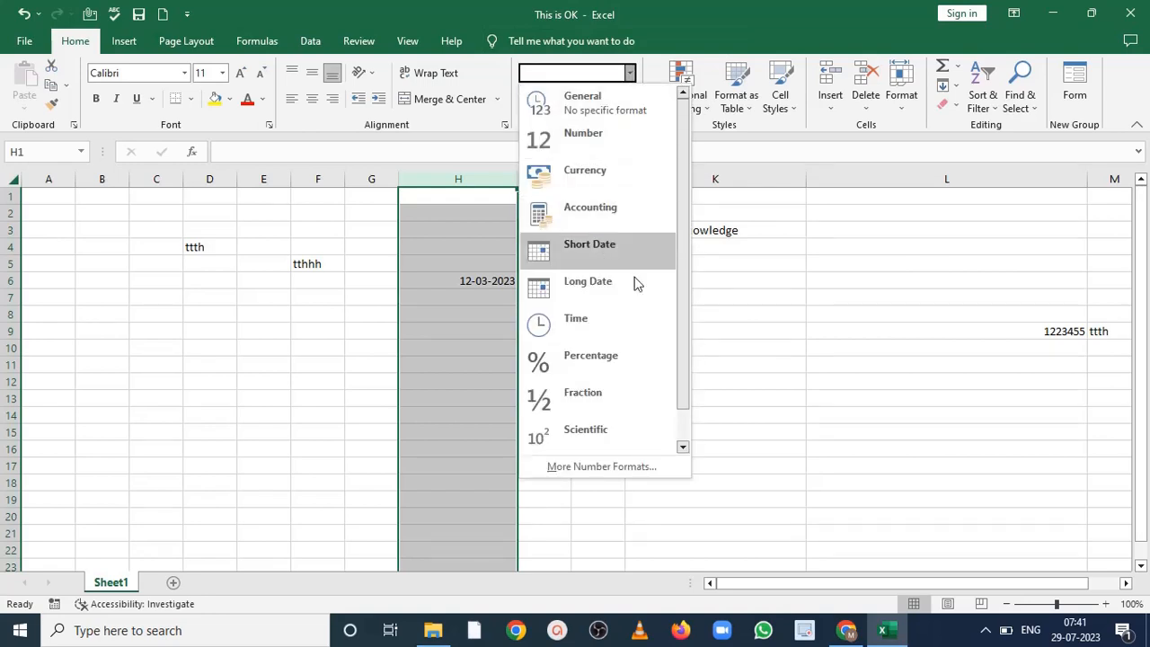
drag(680, 334, 688, 401)
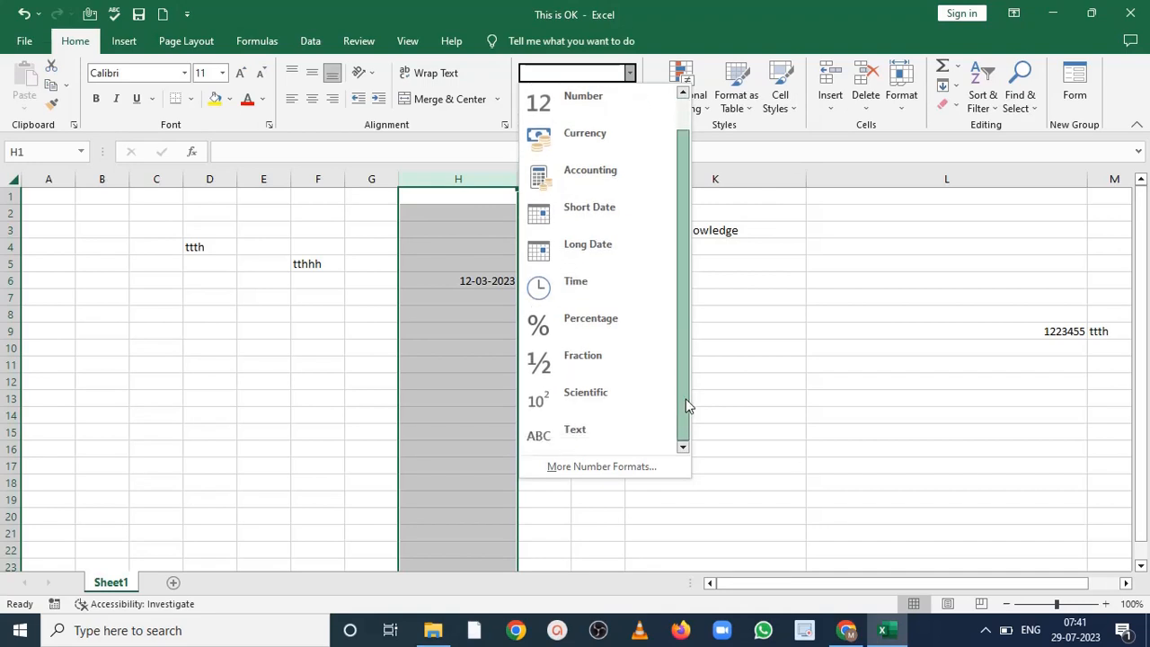
click(575, 467)
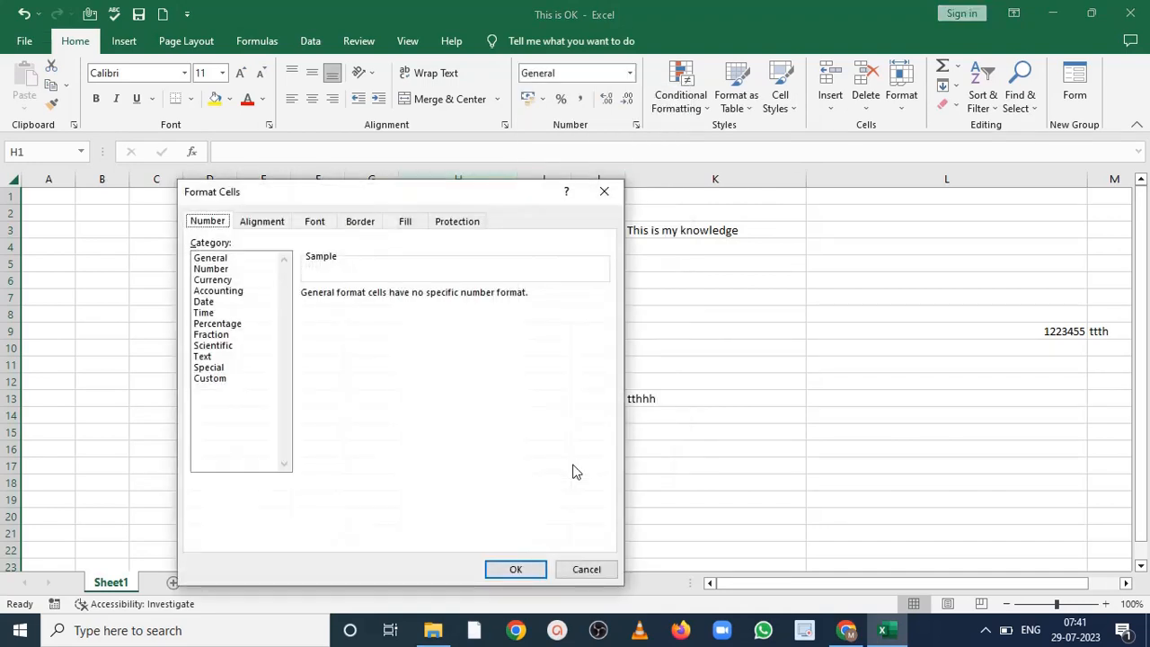
click(201, 302)
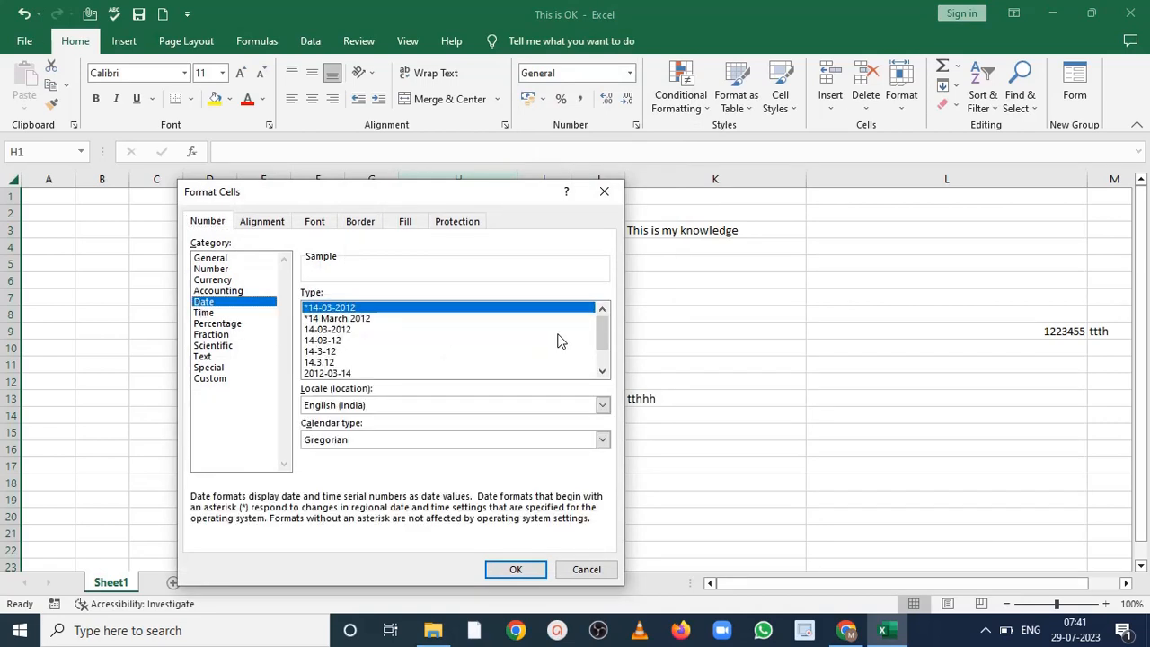
drag(602, 339, 604, 354)
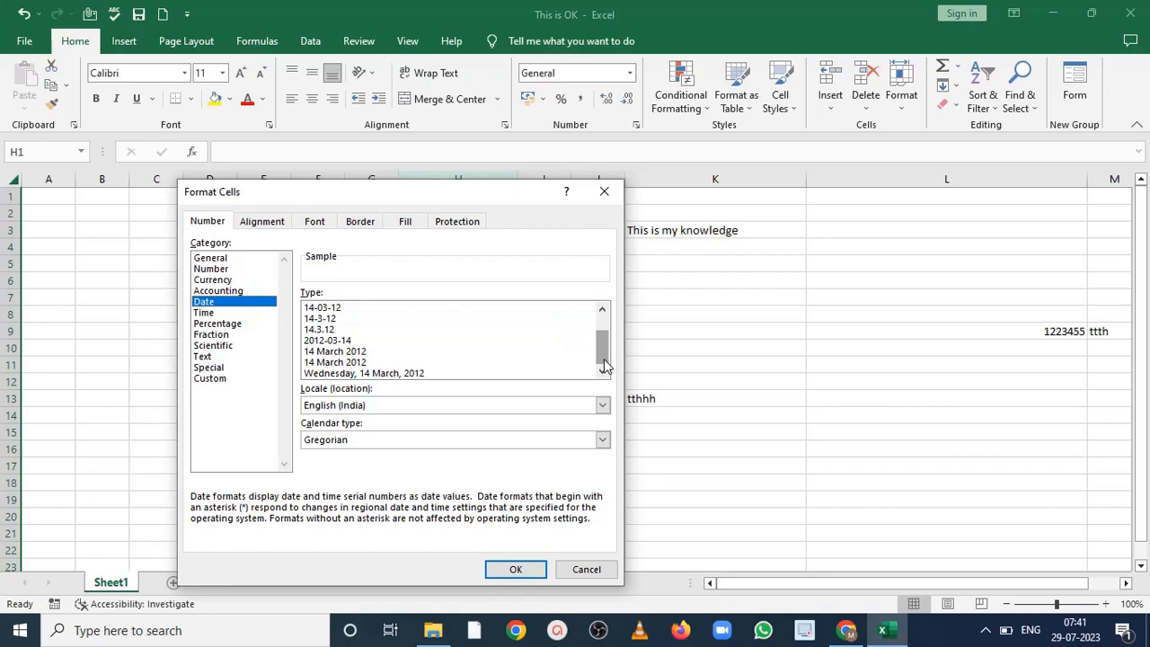
click(204, 312)
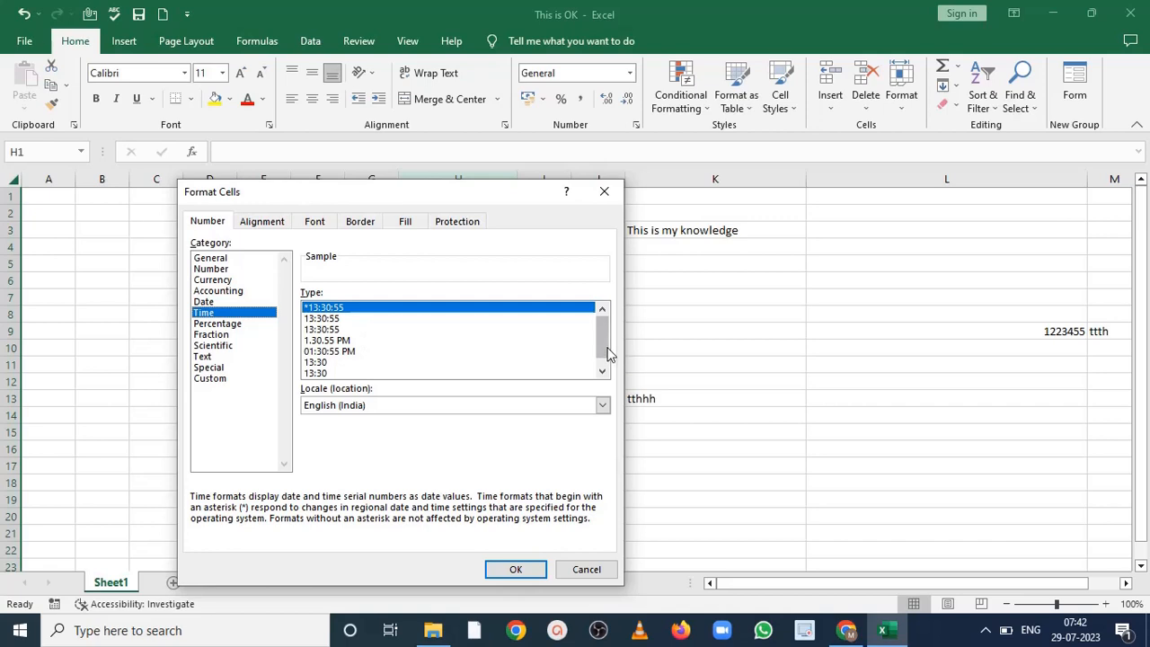
mouse_move(607, 348)
mouse_down()
mouse_move(608, 370)
mouse_move(606, 348)
mouse_up()
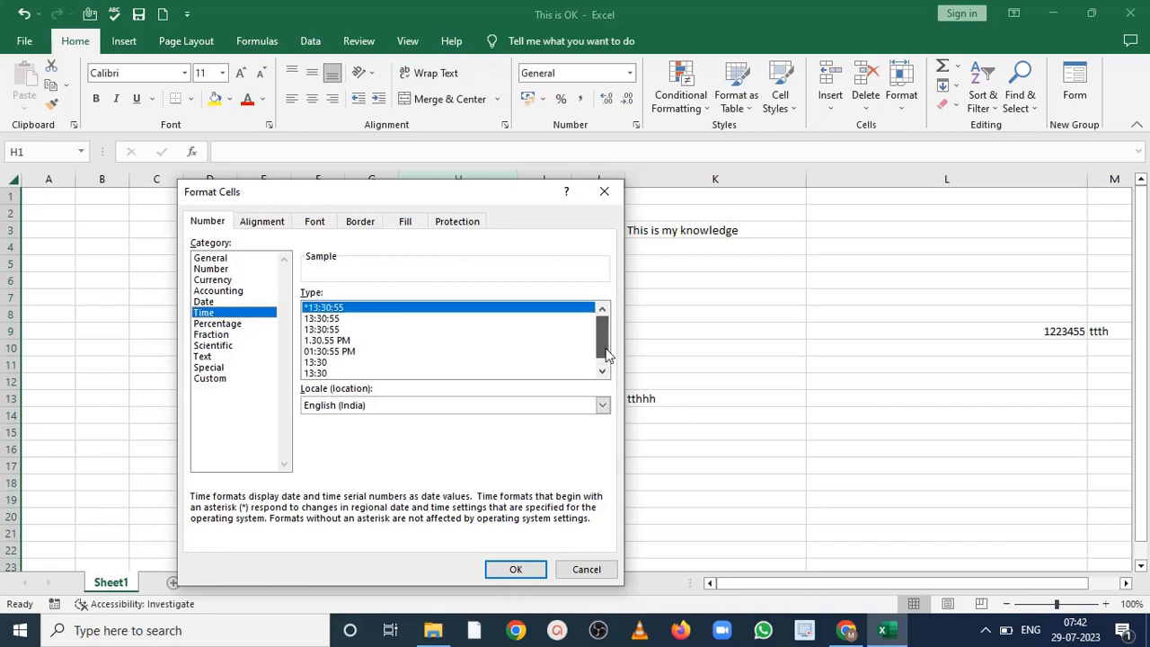
click(225, 280)
click(223, 302)
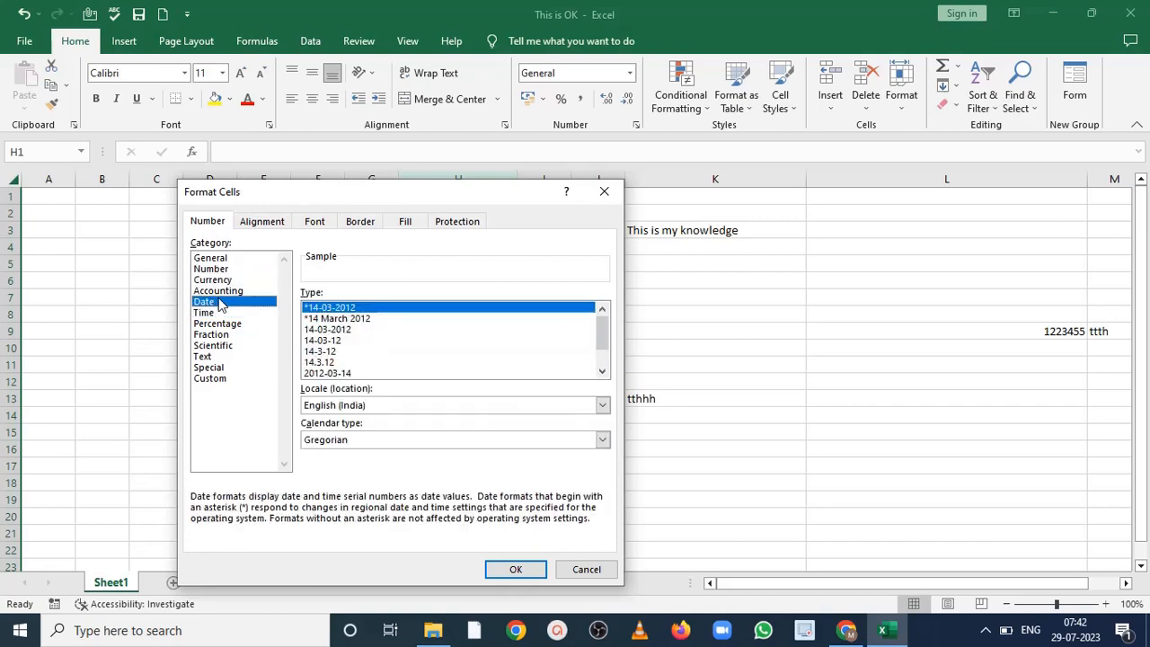
click(528, 570)
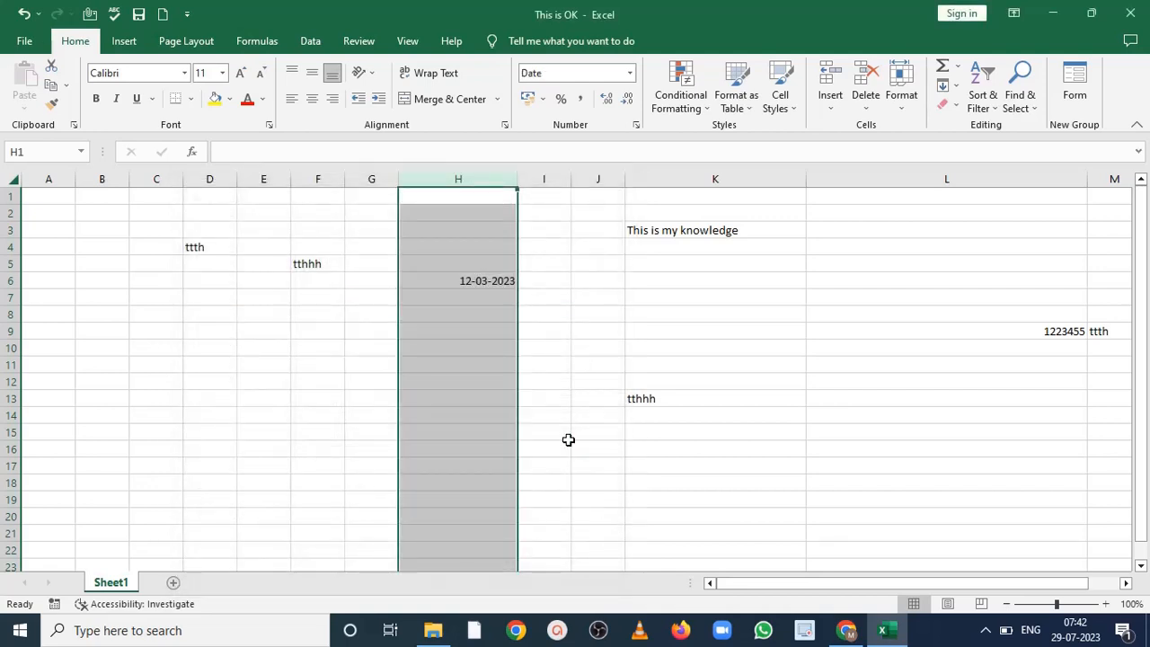
click(568, 439)
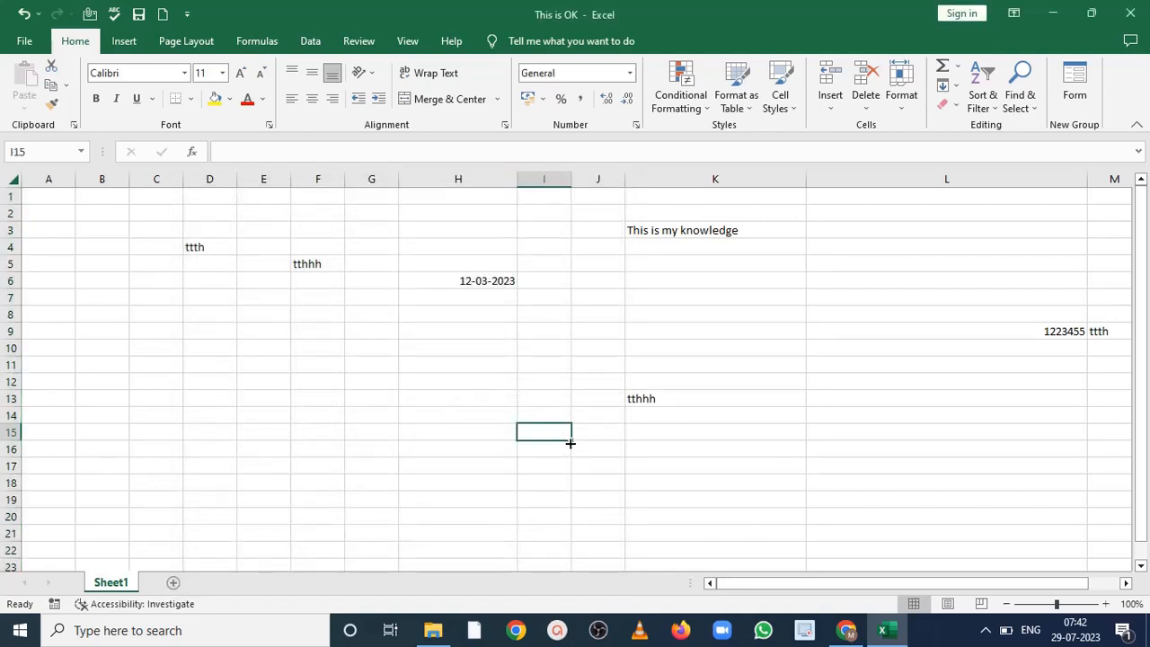
key(ctrl+Right)
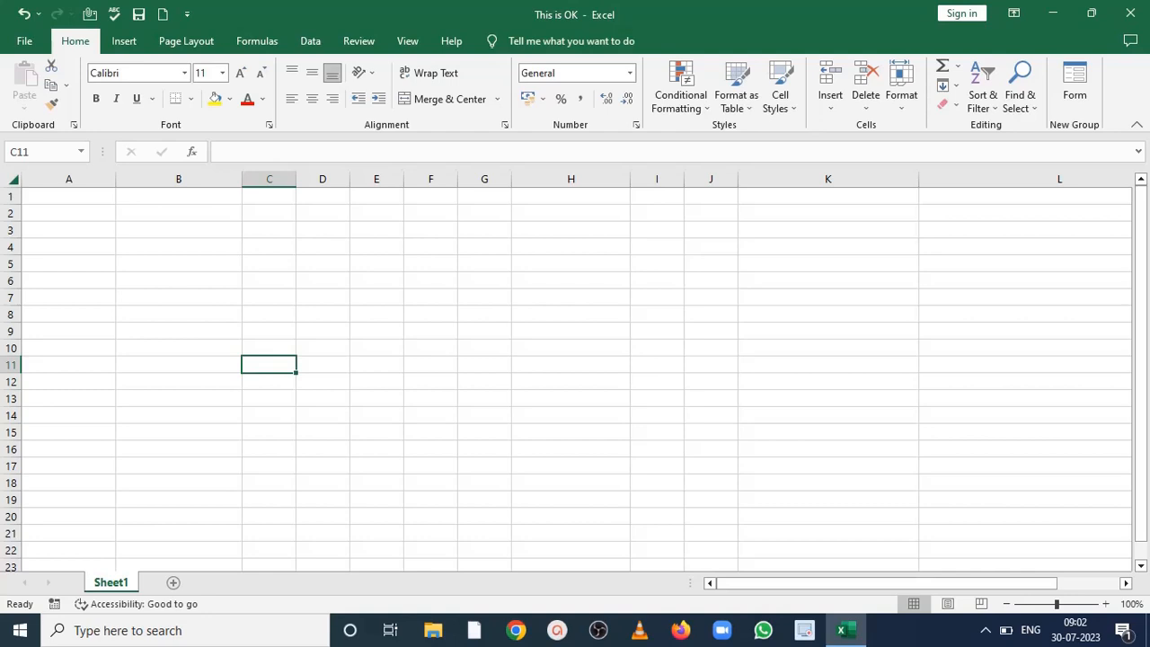
- Enter the number 1 in cell B3 of the empty sheet
click(334, 261)
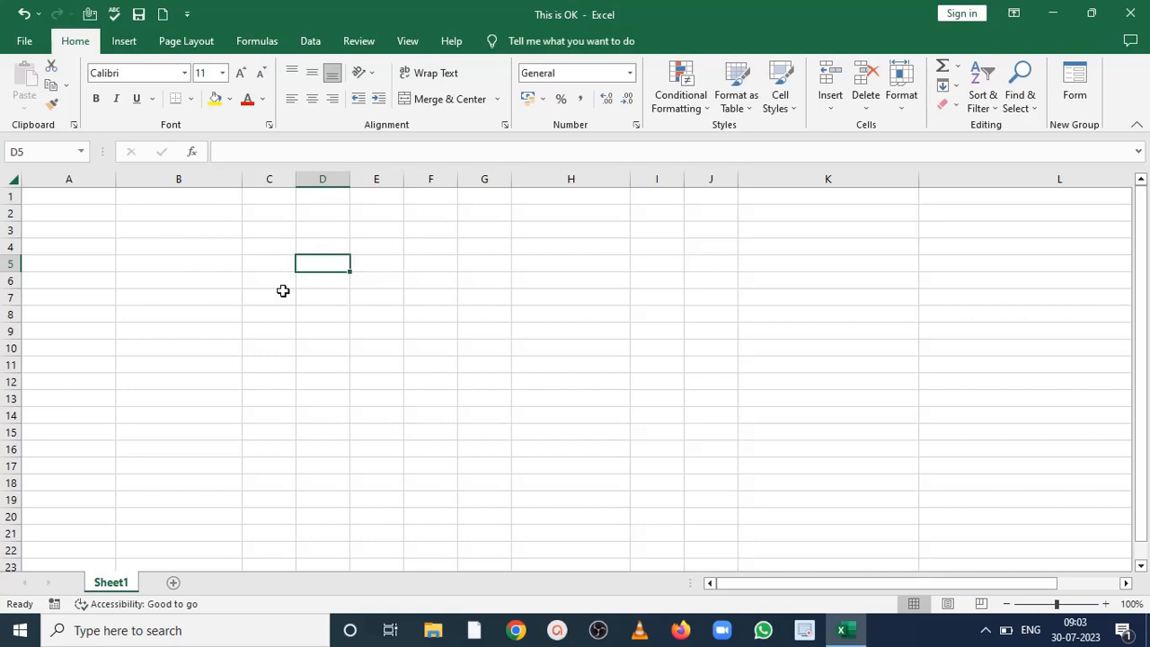
click(207, 235)
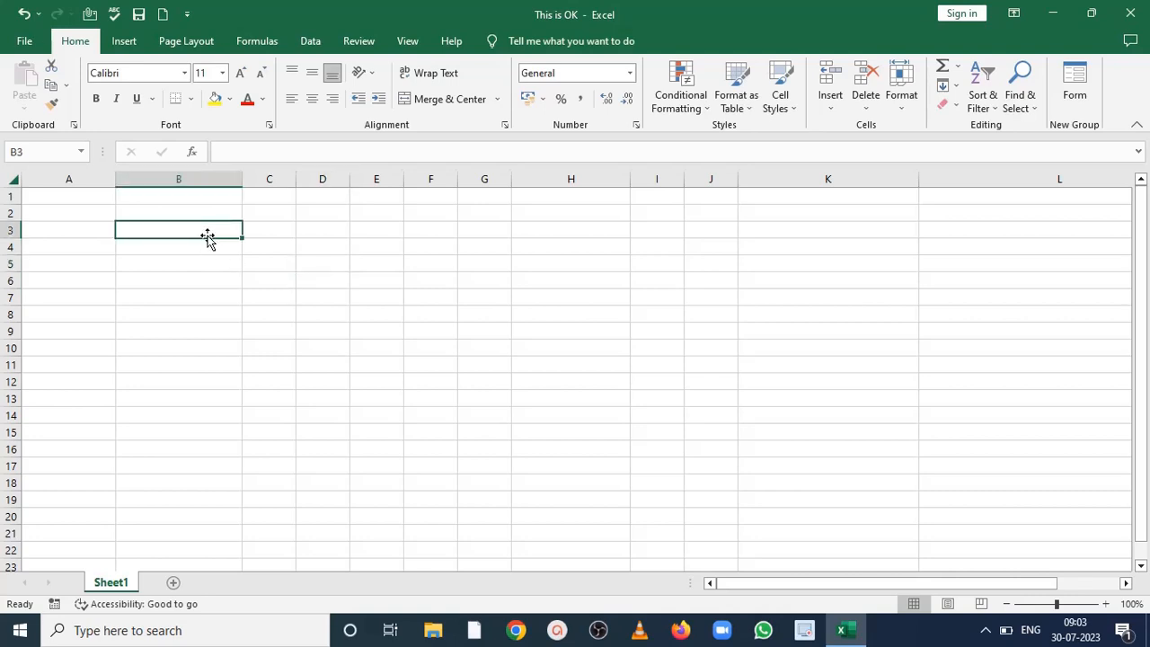
text(1)
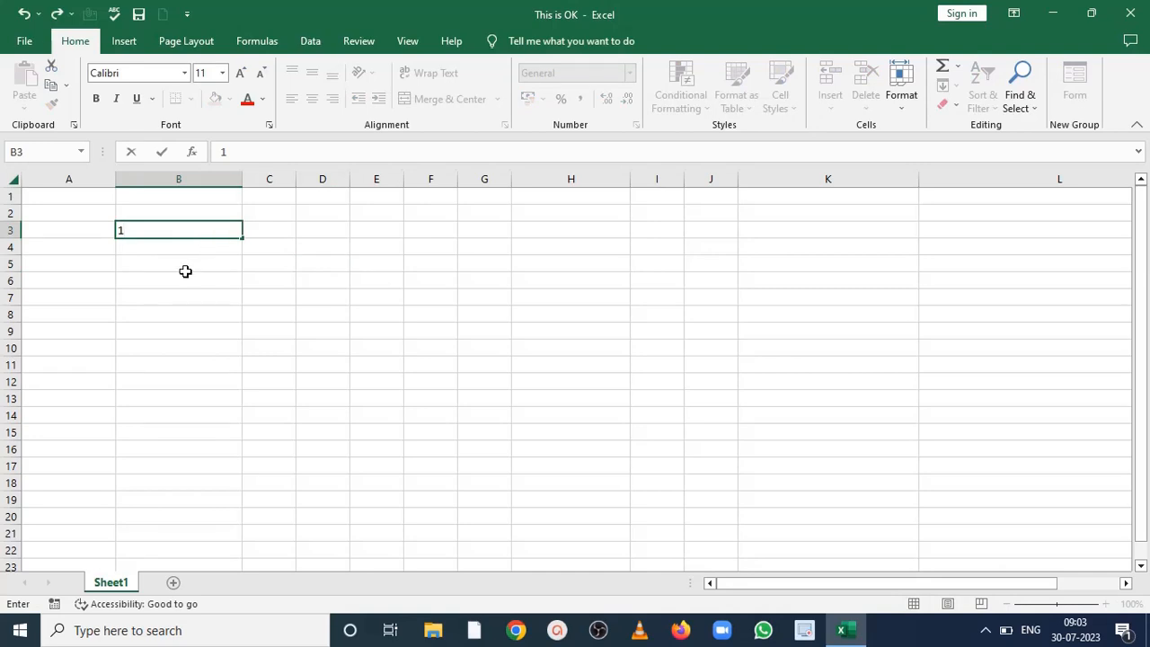
click(185, 271)
- Fill the value of B3 down the column through B21 and across row 3 through I3
click(202, 233)
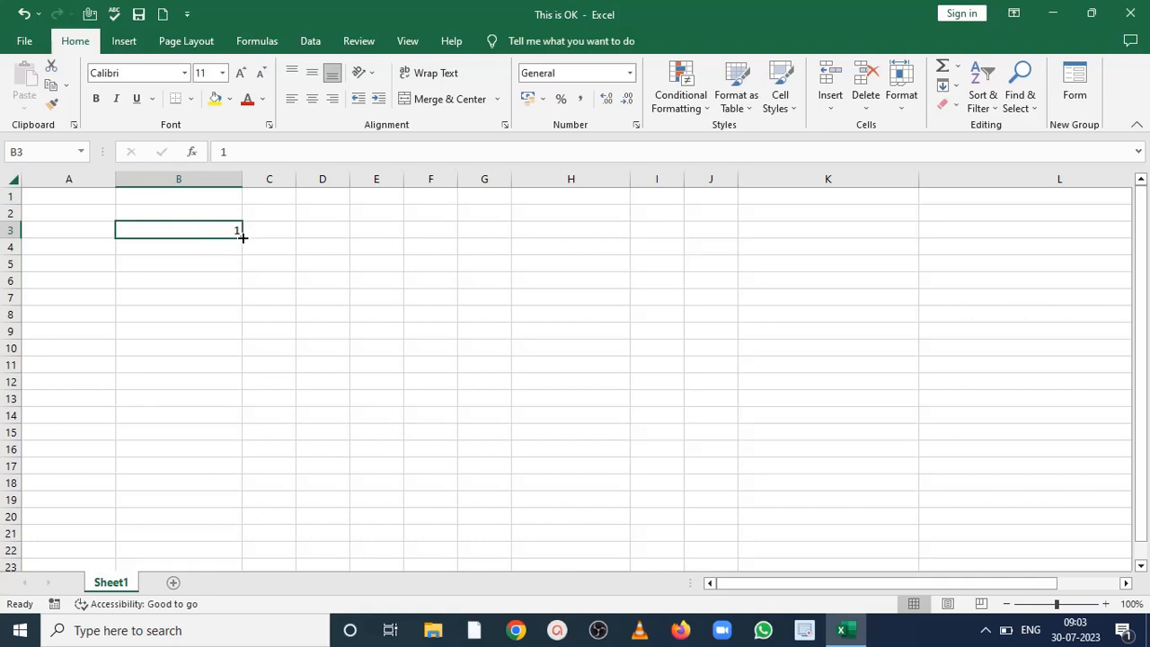
drag(243, 237, 550, 549)
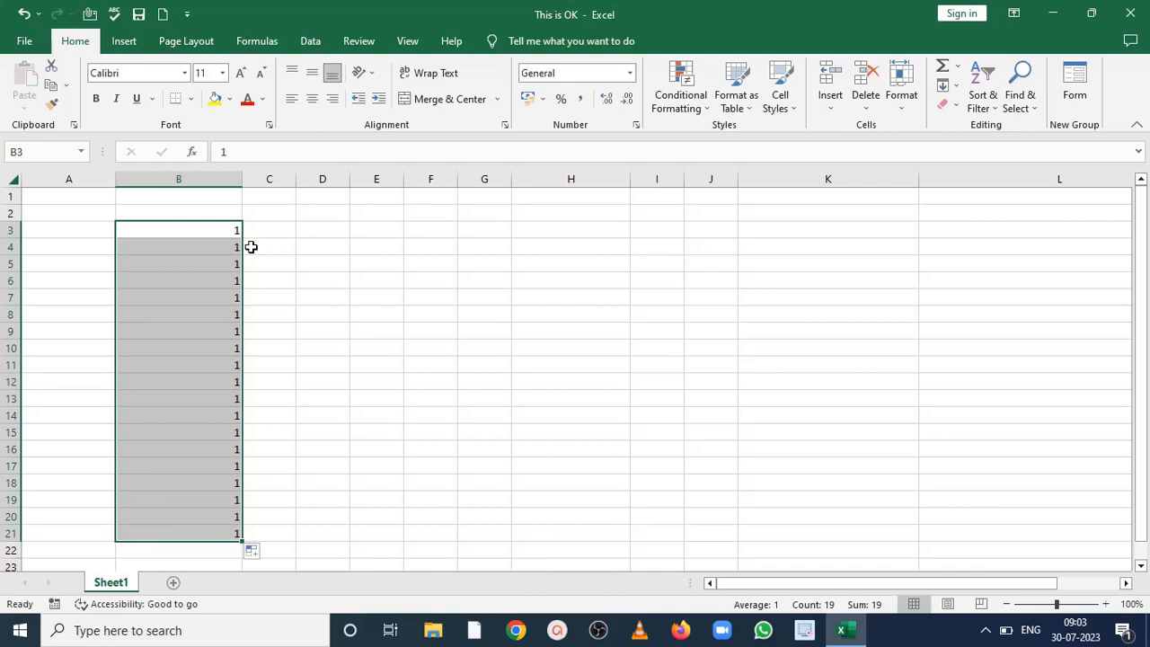
click(238, 234)
drag(239, 237, 670, 231)
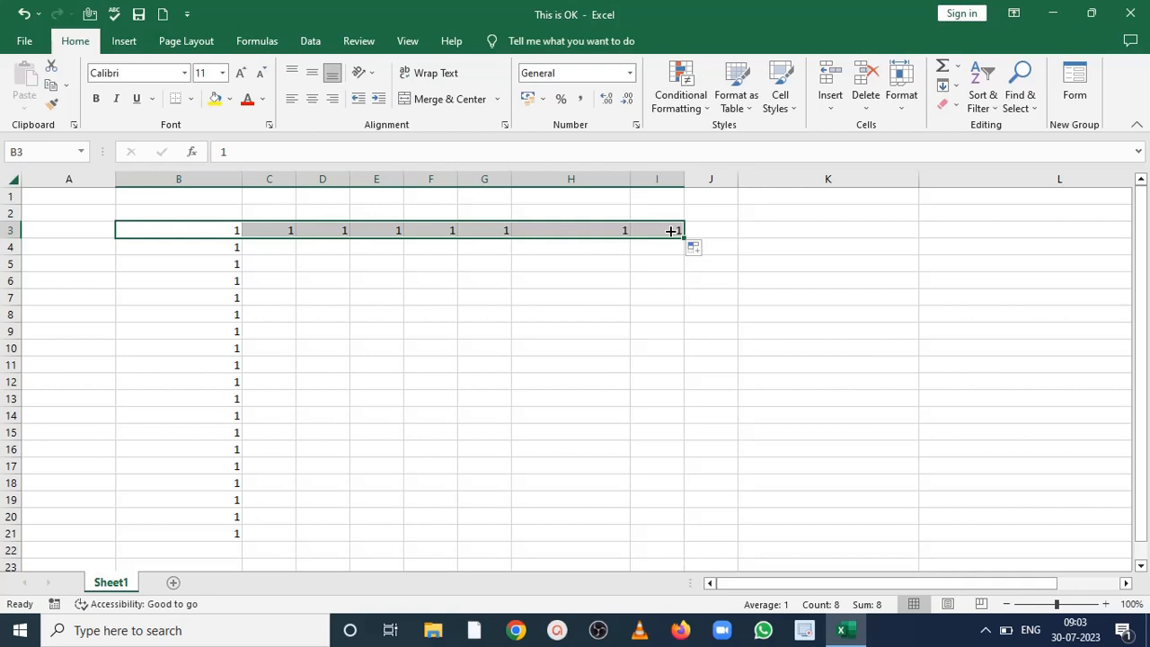
- Copy cell B3 and paste it into B4:B21 and into C3:K3
click(238, 229)
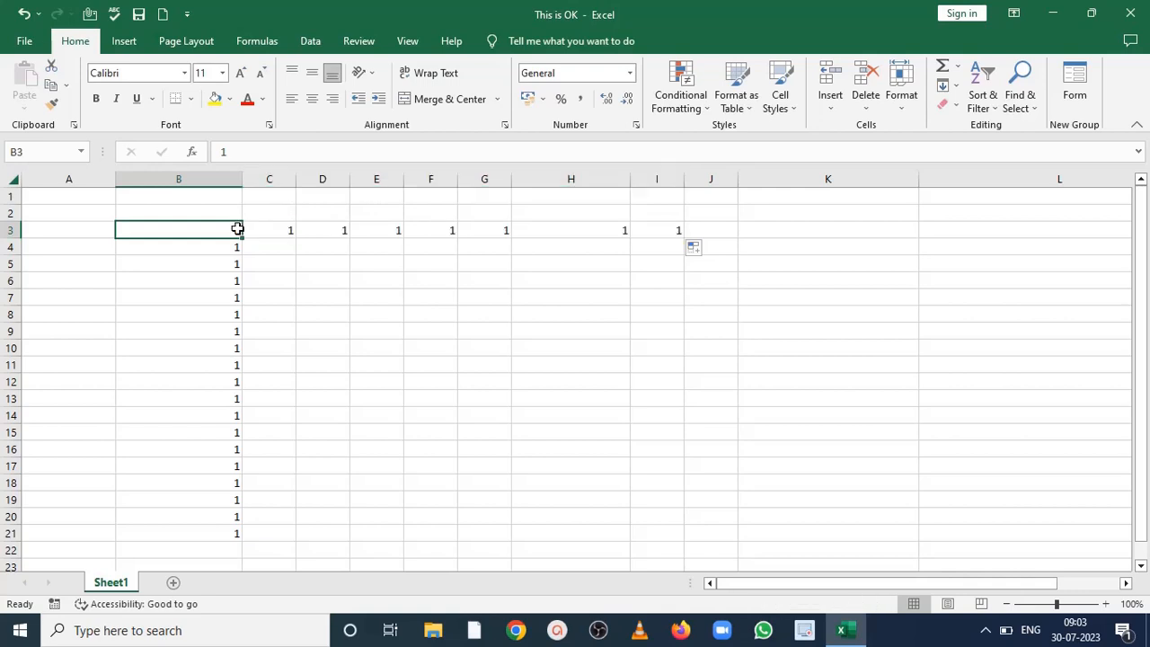
key(ctrl+c)
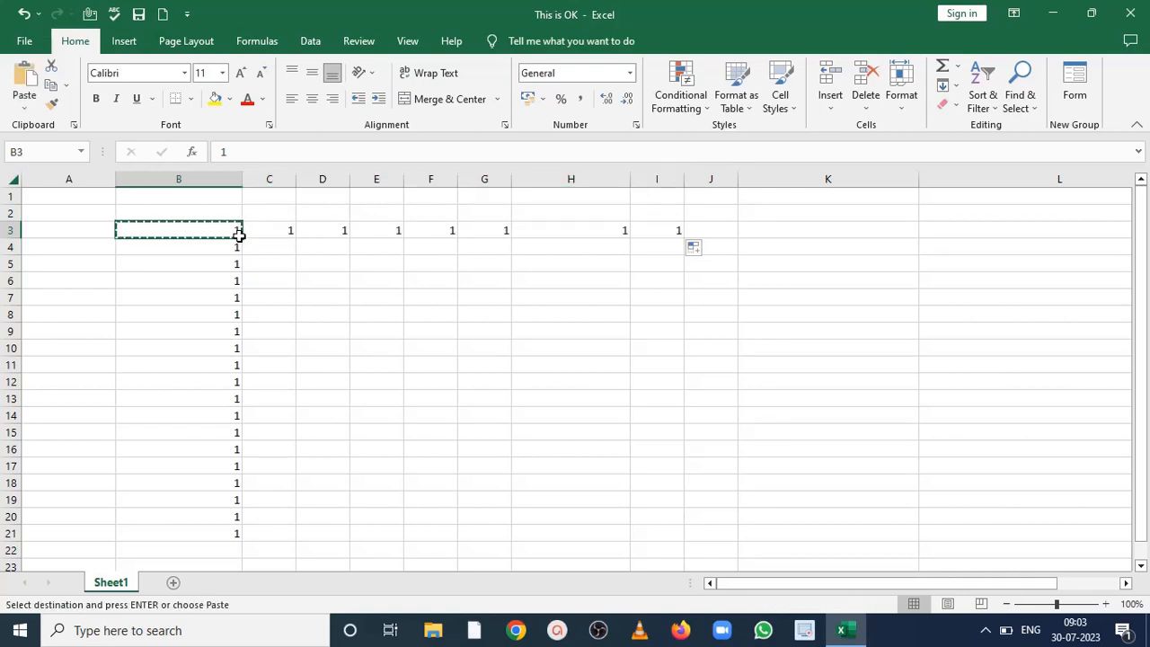
drag(234, 249, 215, 536)
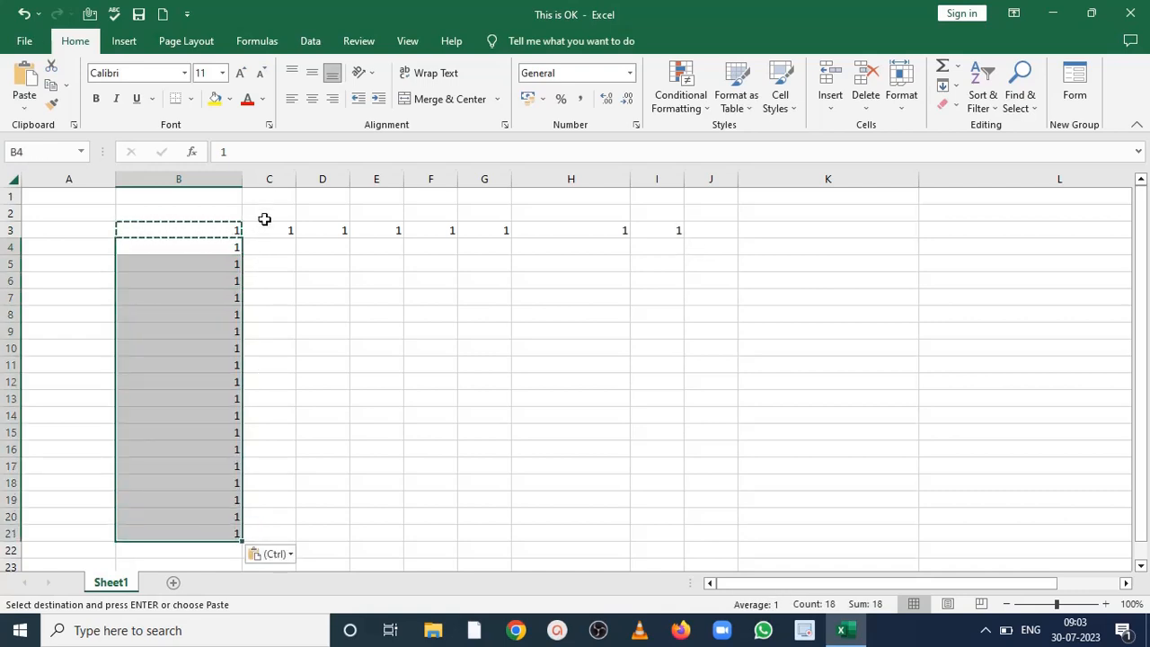
drag(266, 228, 740, 230)
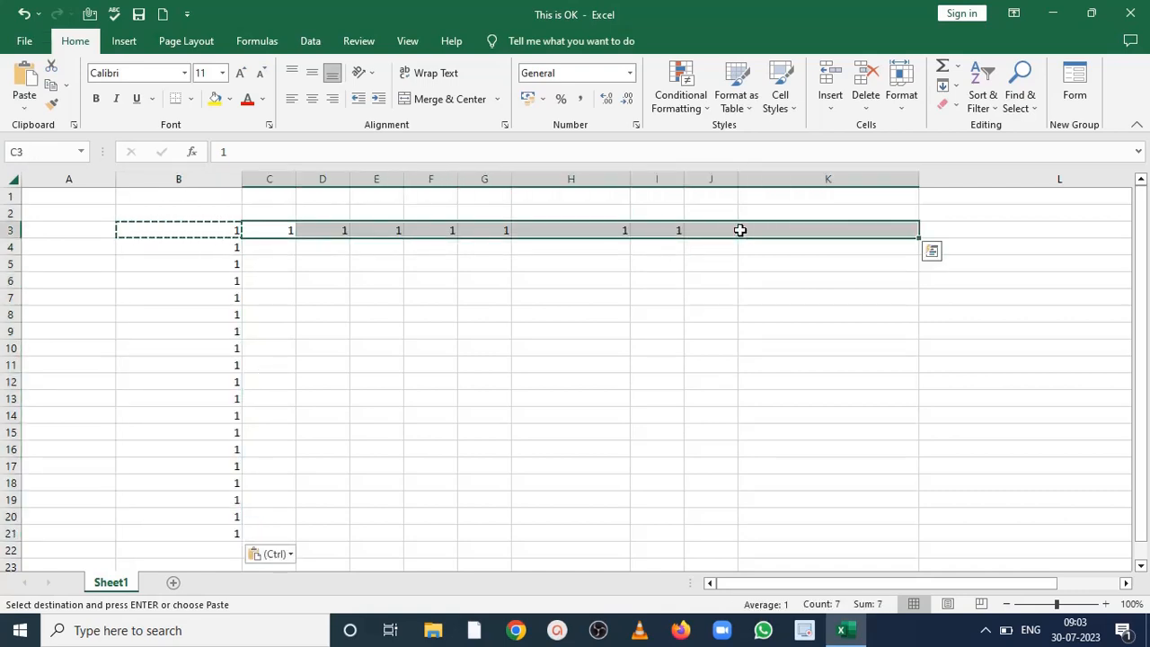
key(ctrl+v)
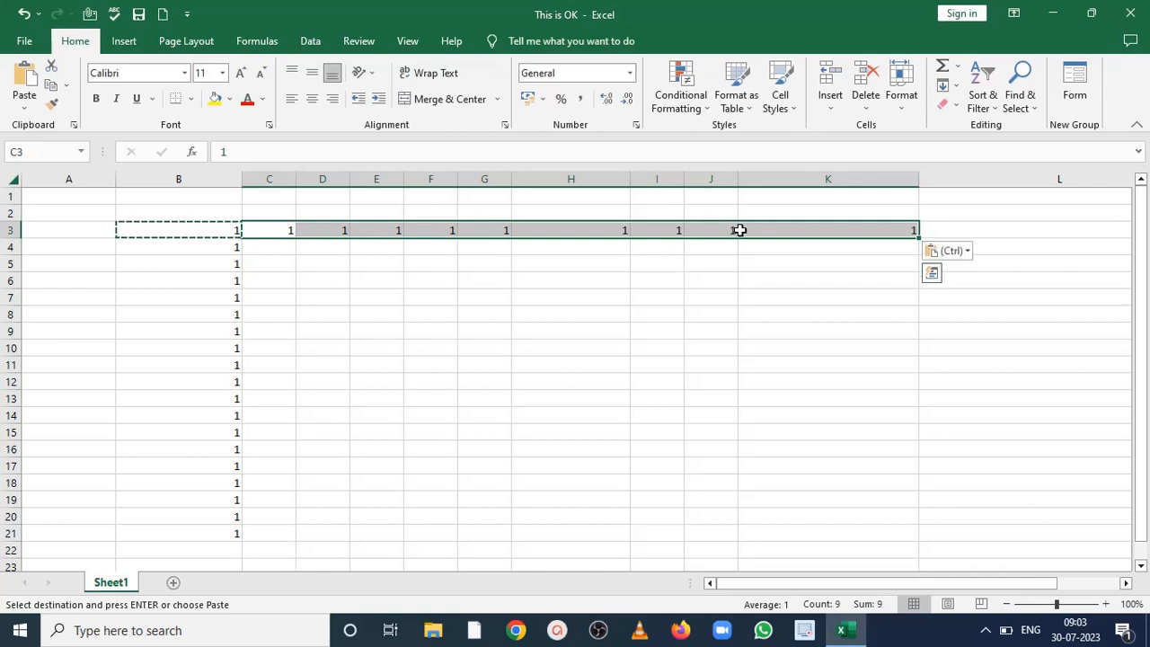
- Fill the value of B3 down through B21 once more with the fill handle
click(231, 228)
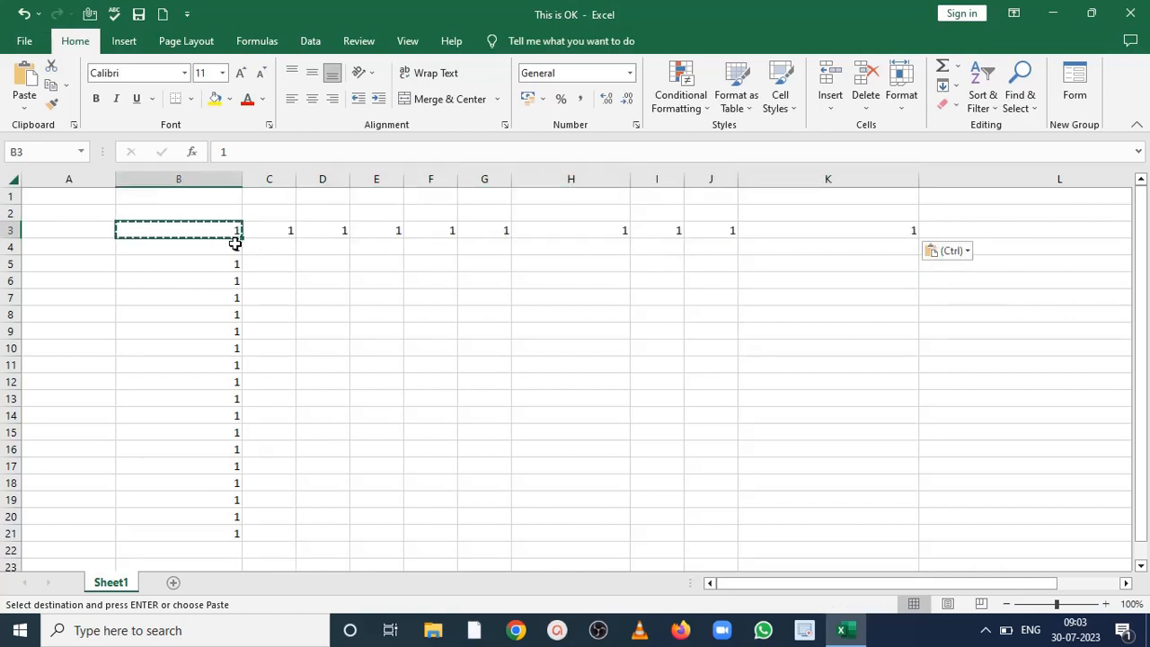
drag(242, 238, 242, 238)
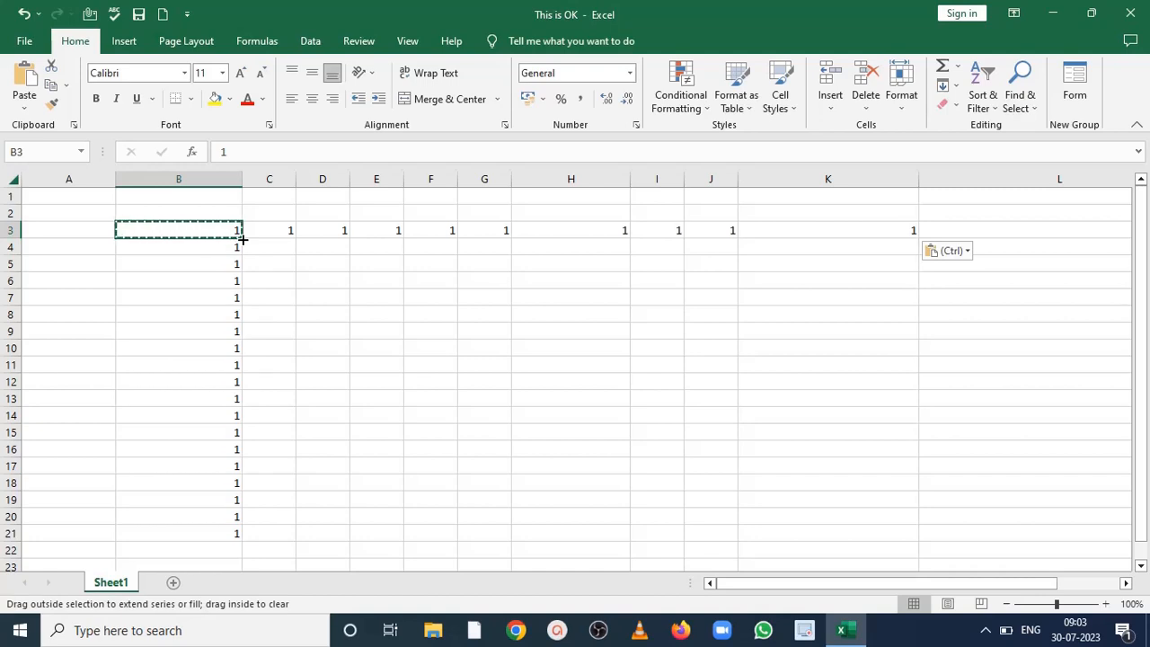
drag(242, 238, 243, 543)
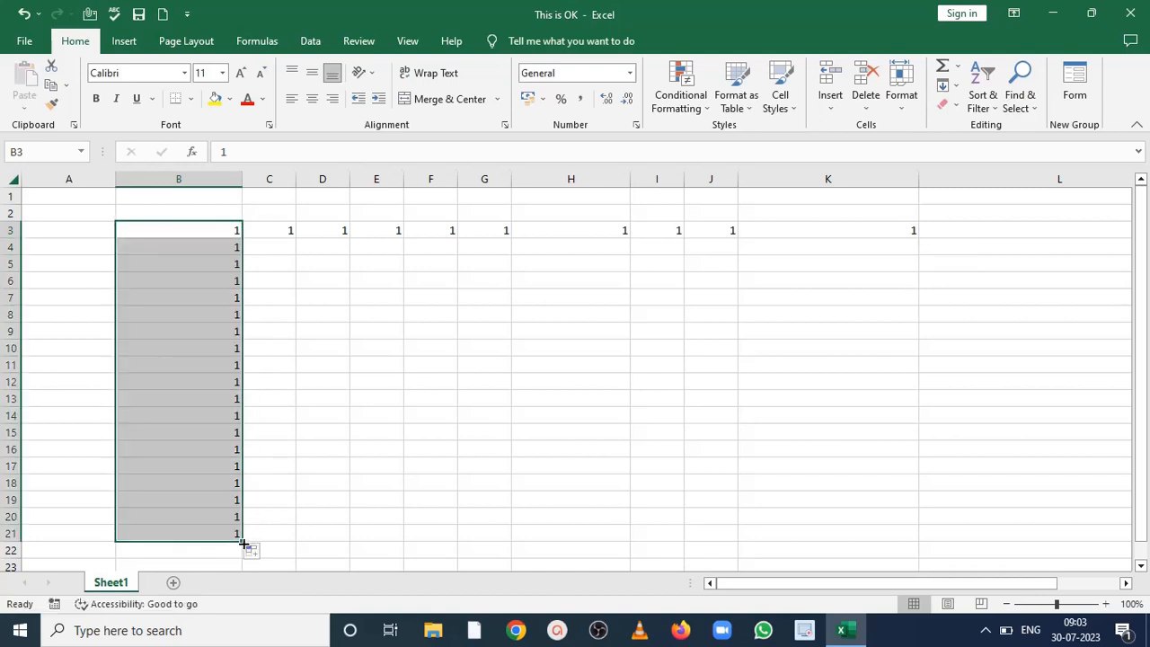
- Enter 2 in cell B4 and extend the series from B3:B4 down through B22 to reach 20
click(220, 246)
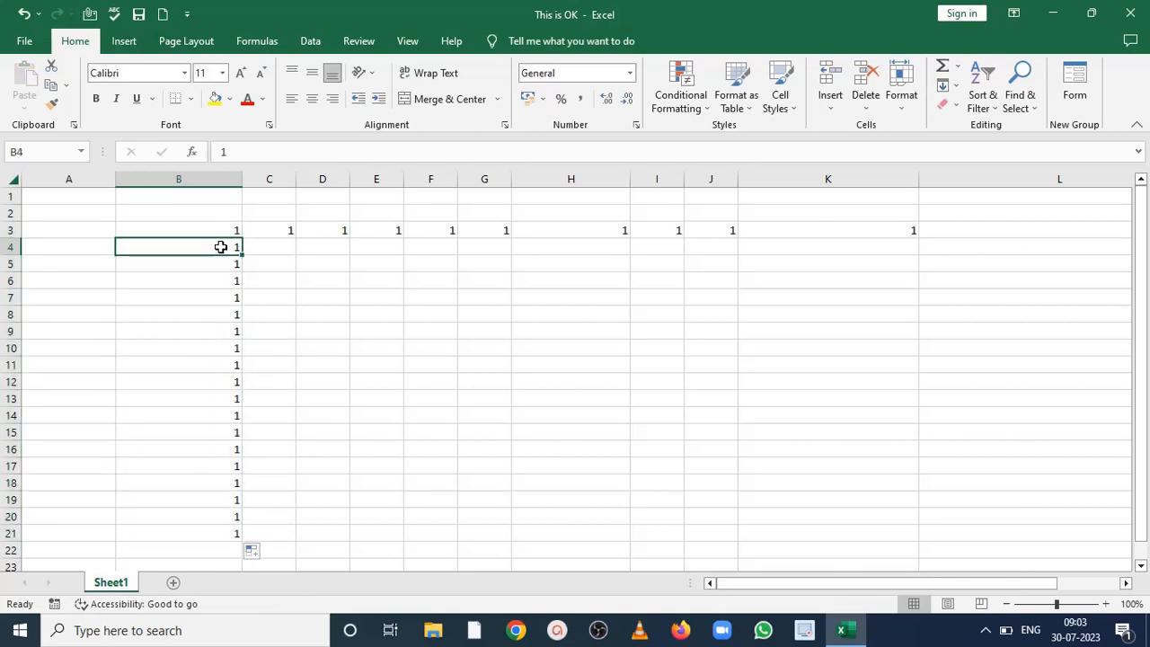
text(2)
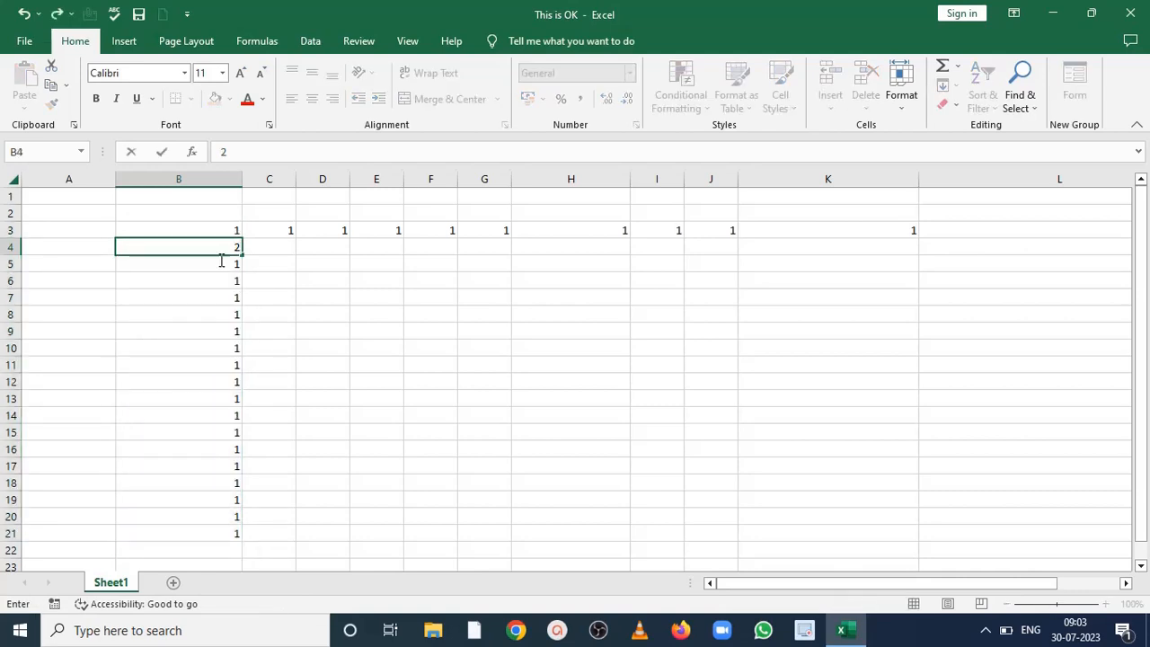
click(218, 270)
click(236, 227)
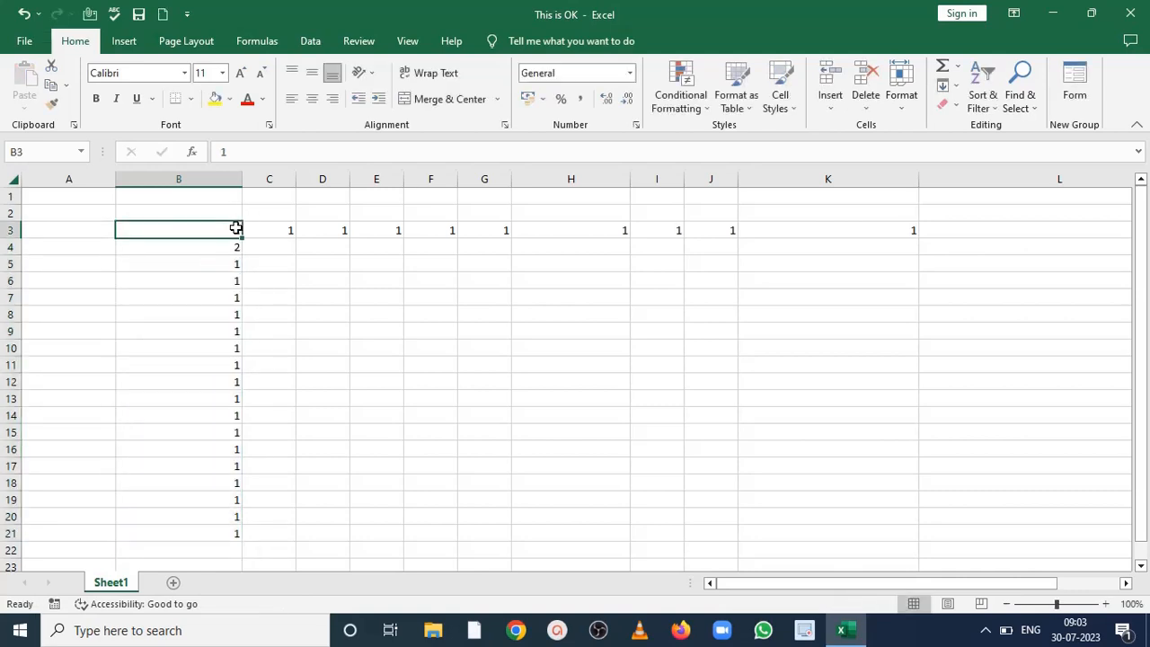
drag(236, 228, 264, 558)
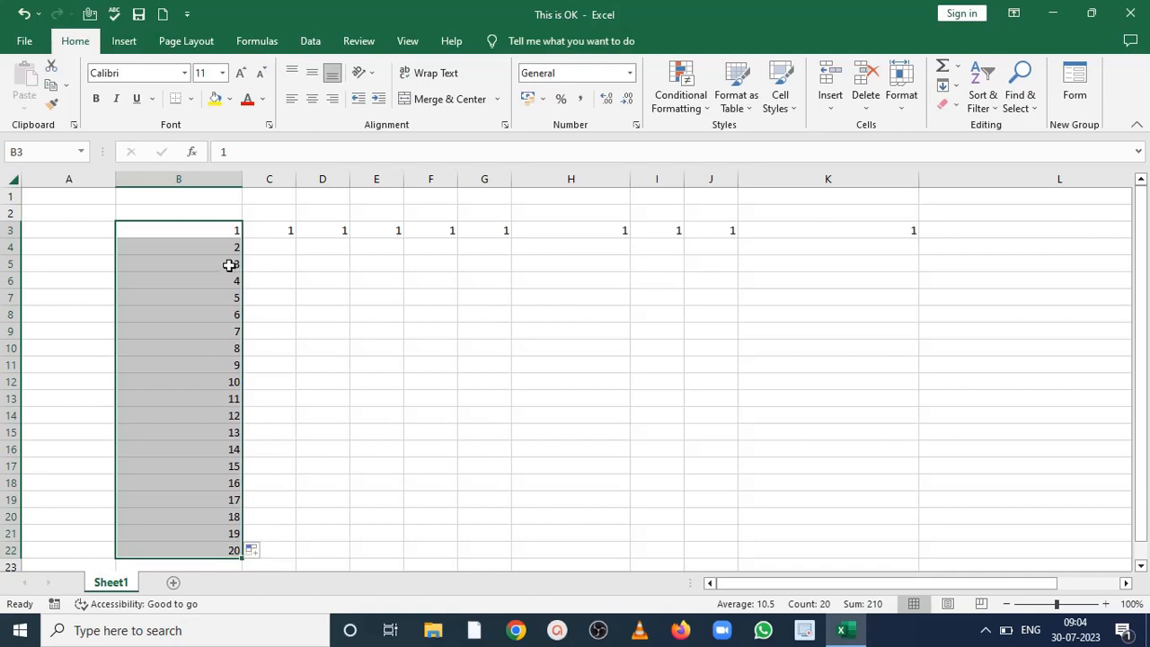
- Enter 3 in cell B4 and extend the odd-number series from B3:B4 down through B22
click(231, 246)
text(3)
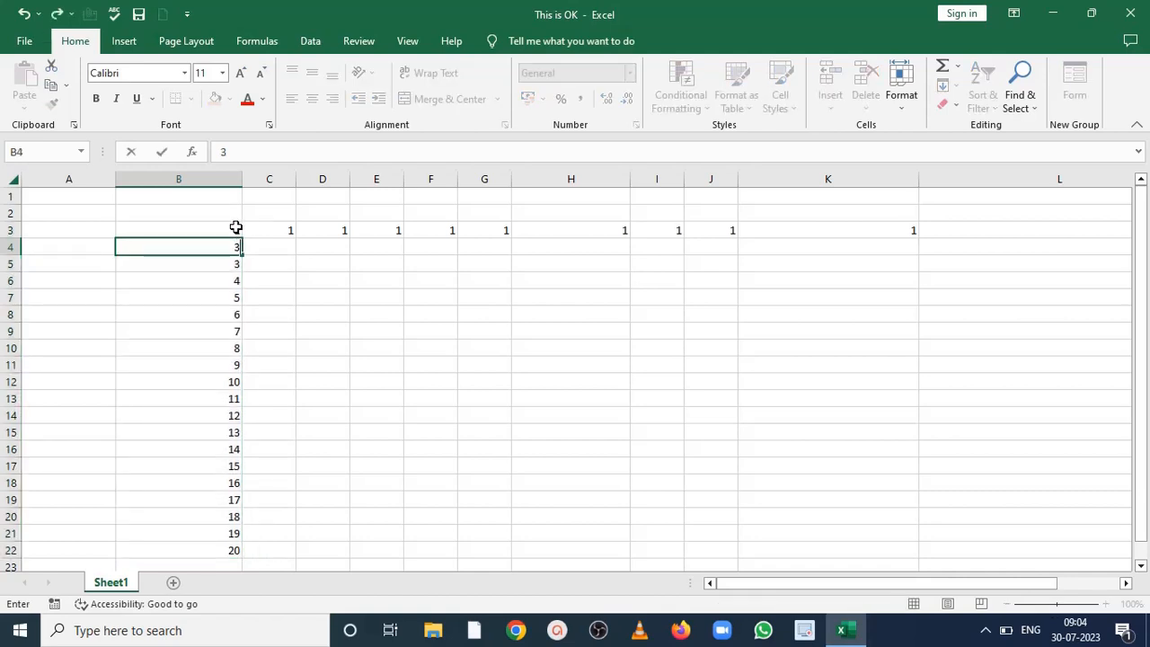
drag(235, 227, 248, 552)
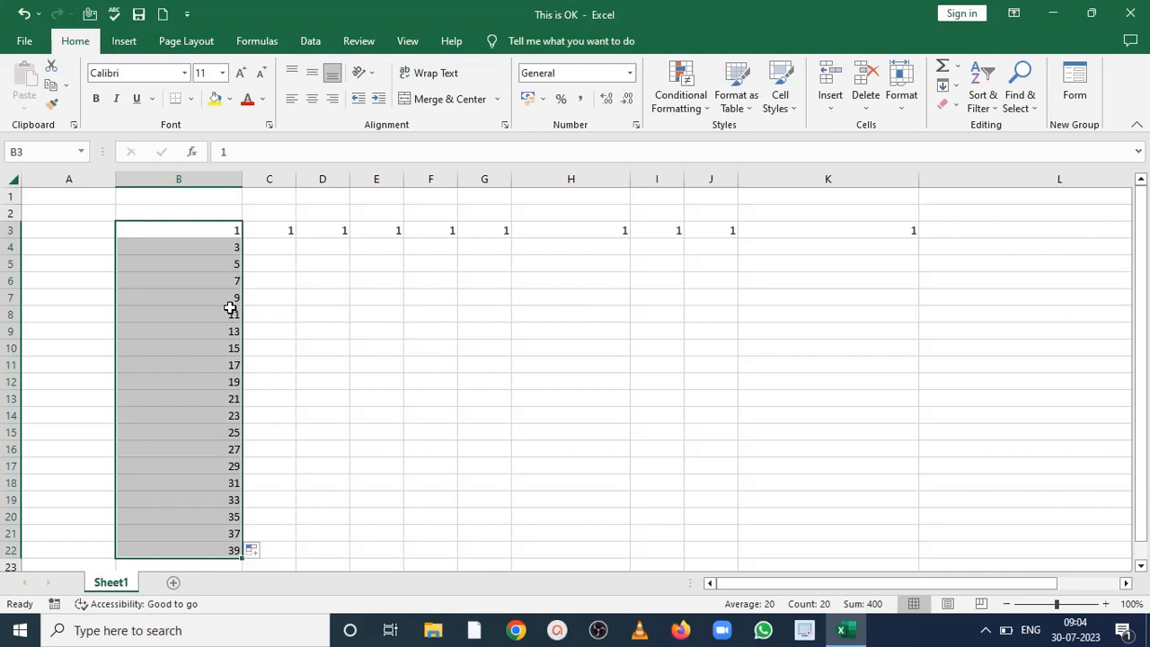
- Enter Monday in B3 and Tuesday in B4, and extend the weekday series down through B22
click(217, 236)
text(Monday)
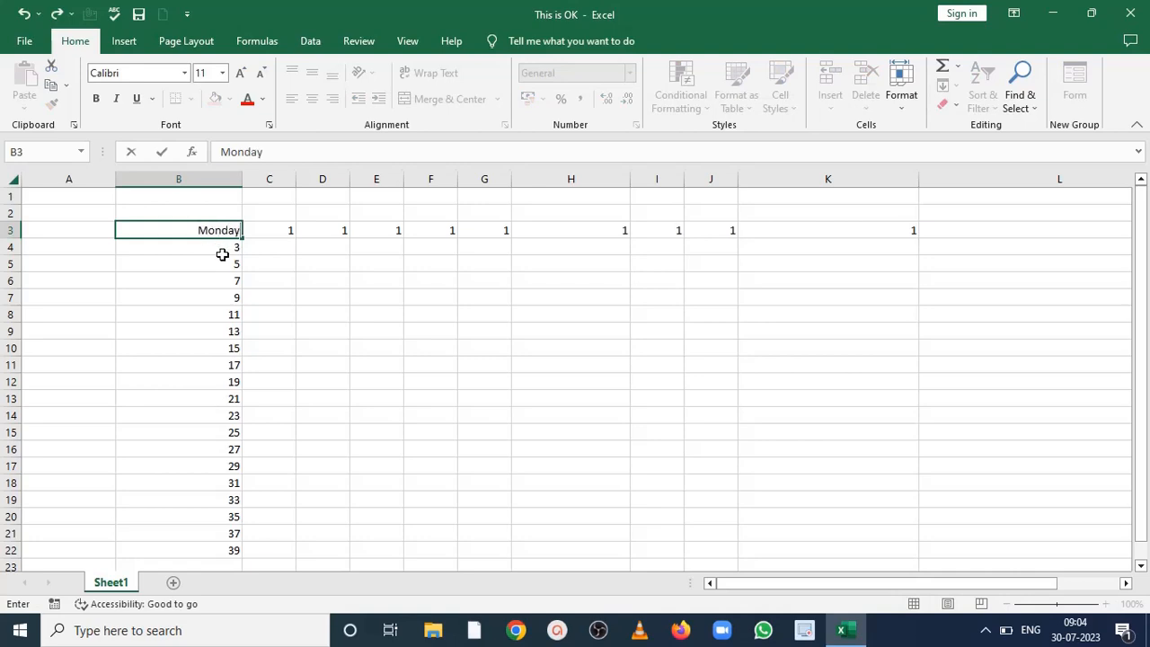
click(225, 247)
text(Tu)
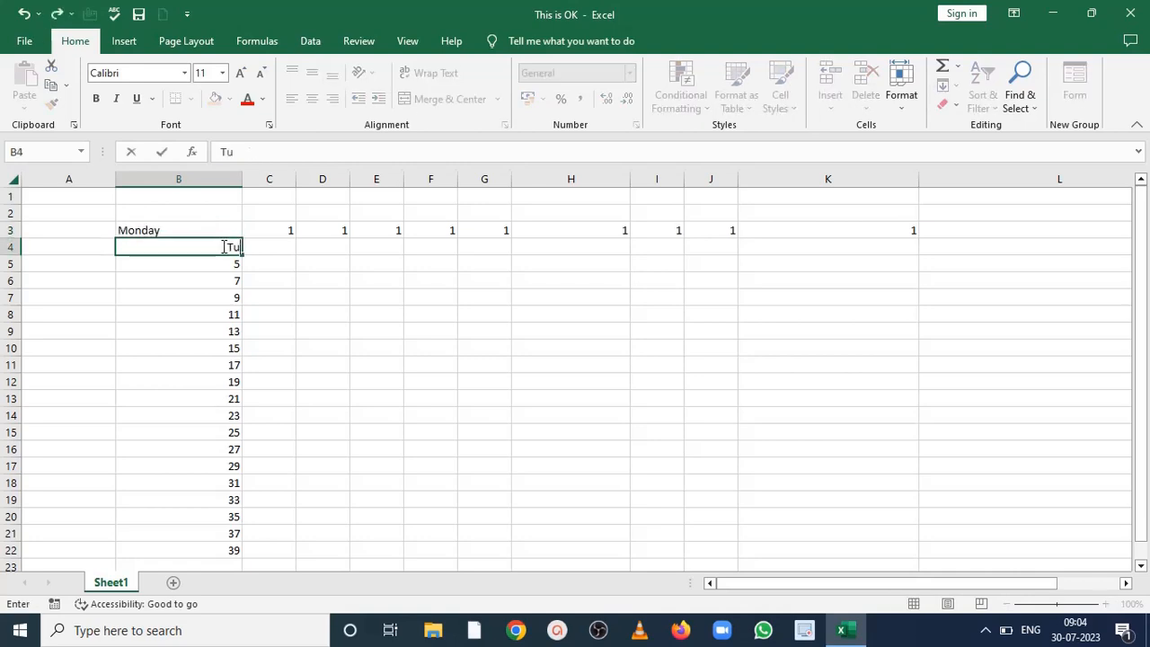
text(esday)
click(191, 311)
drag(167, 236, 170, 246)
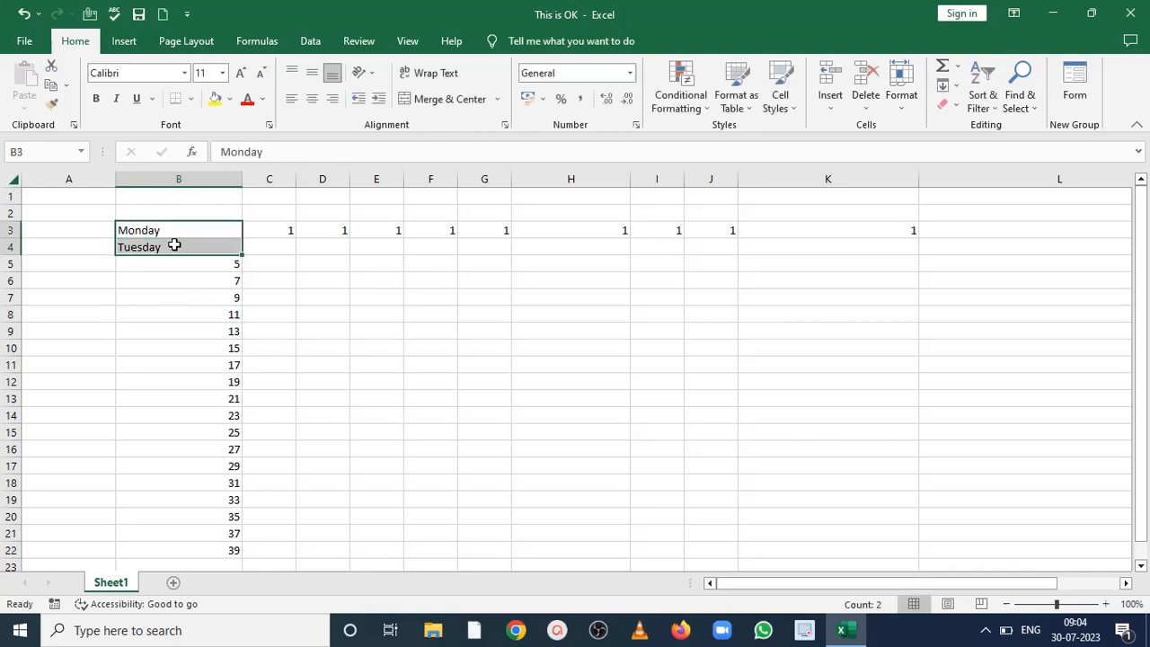
drag(240, 261, 257, 573)
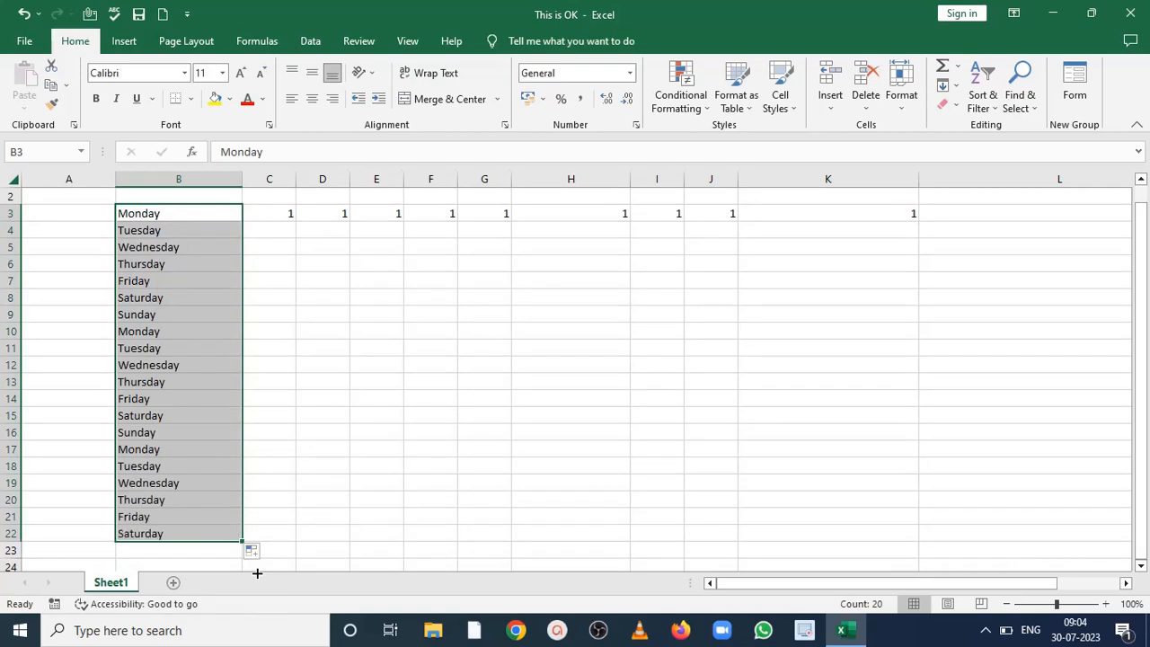
- Fill the weekday series from B3 across row 3 through J3
drag(177, 209, 694, 210)
click(190, 212)
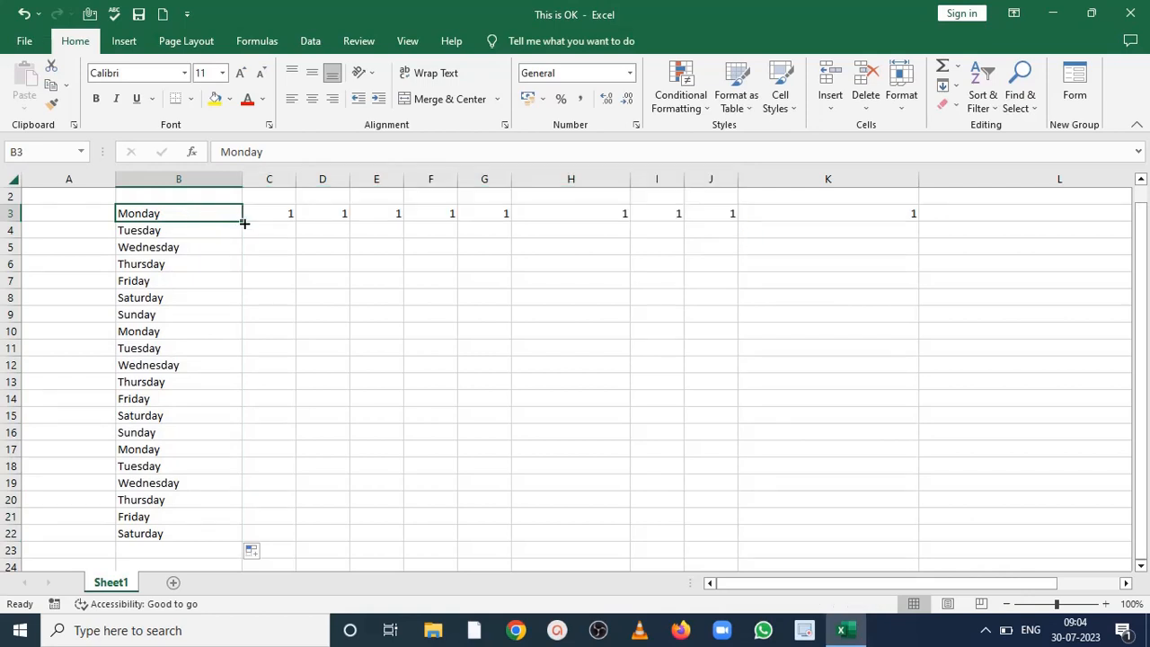
drag(244, 223, 778, 209)
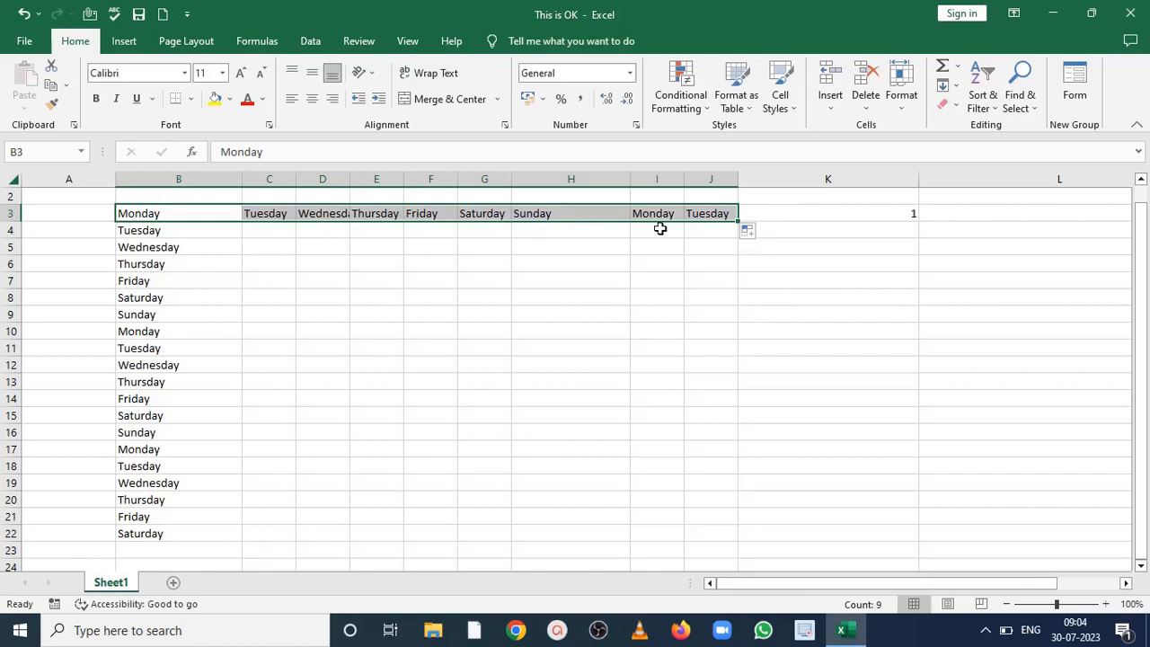
- Enter January in cell C5 and fill the month series across through K5 and down through C18
click(279, 245)
text(Jan)
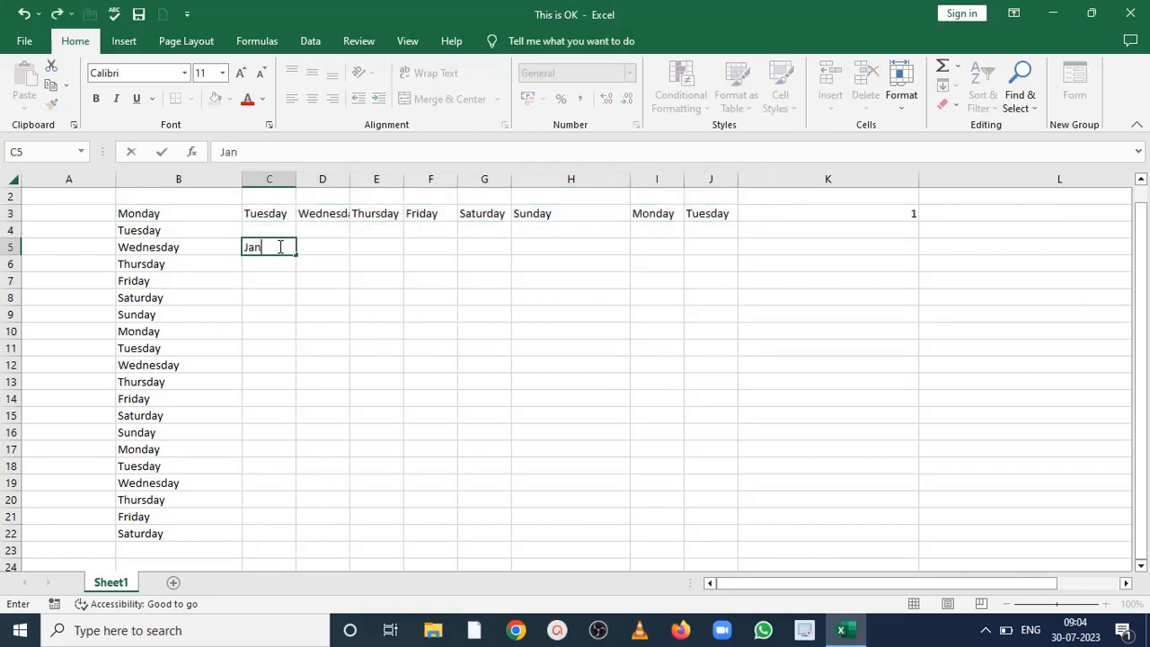
text(uary)
click(260, 296)
click(278, 243)
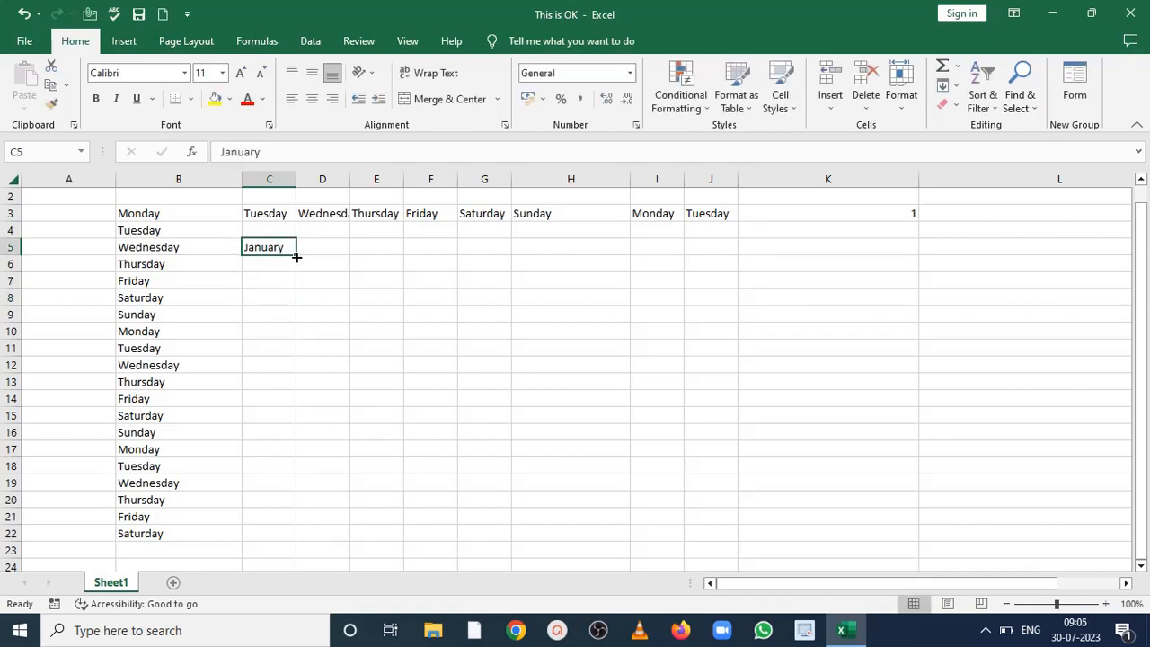
drag(296, 256, 849, 238)
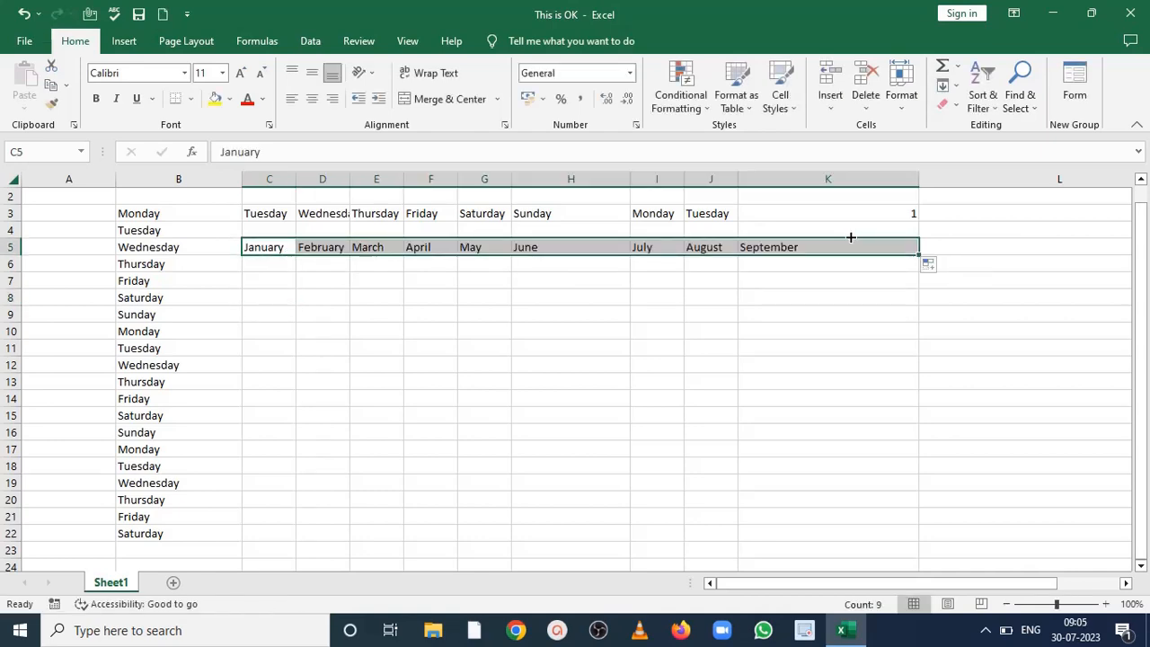
click(283, 248)
drag(295, 255, 293, 472)
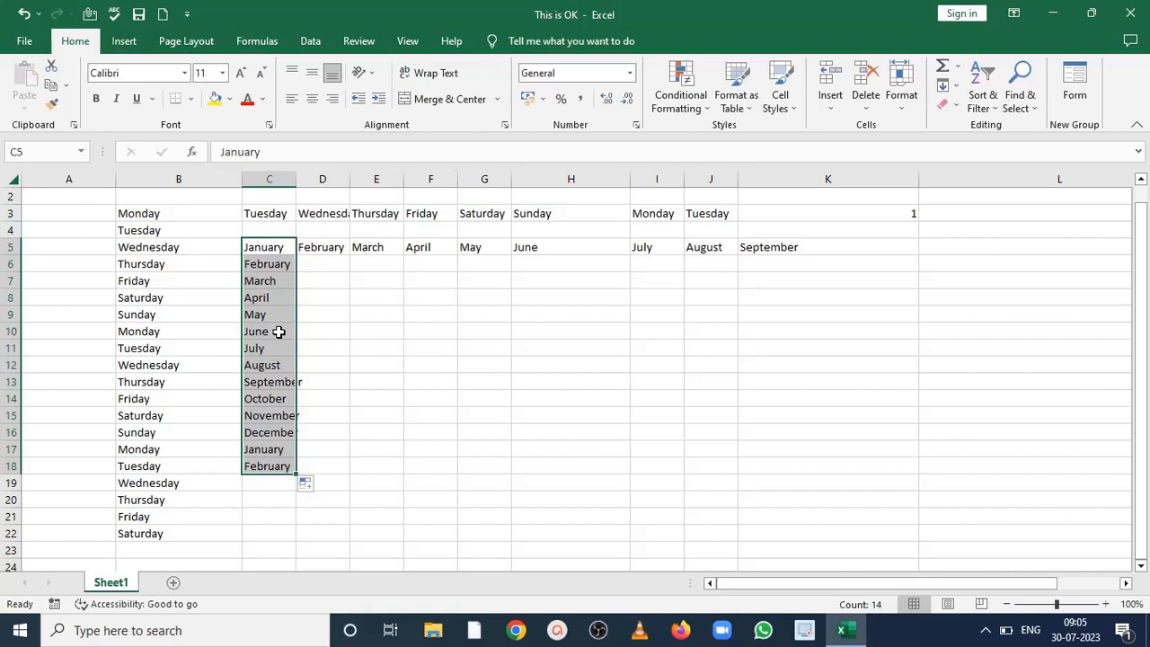
- Enter the date 5-04-2023 in cell E7 and fill the daily date series down through E17 and across through J7
click(398, 278)
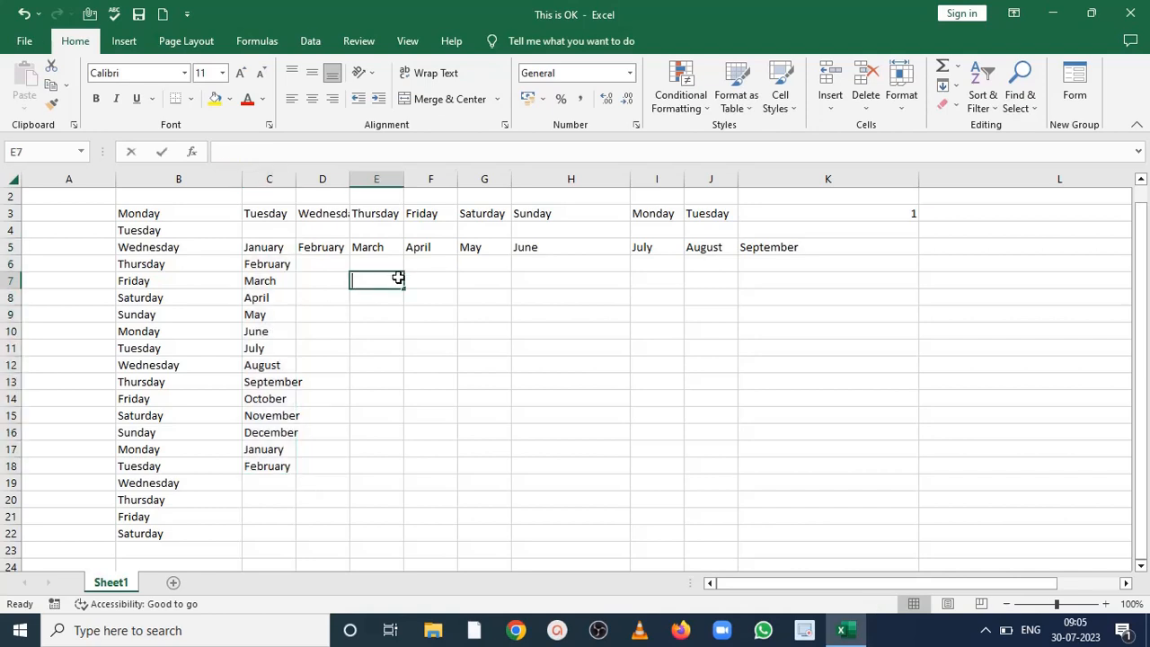
text(5-04-2023)
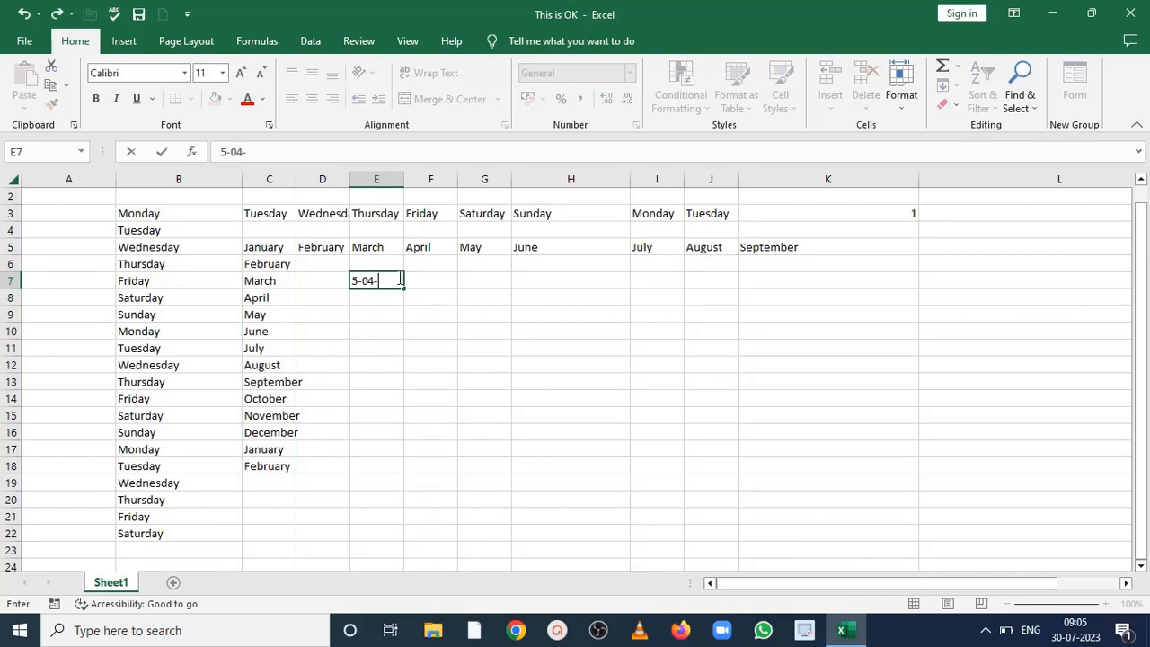
click(380, 347)
click(393, 282)
drag(411, 289, 420, 459)
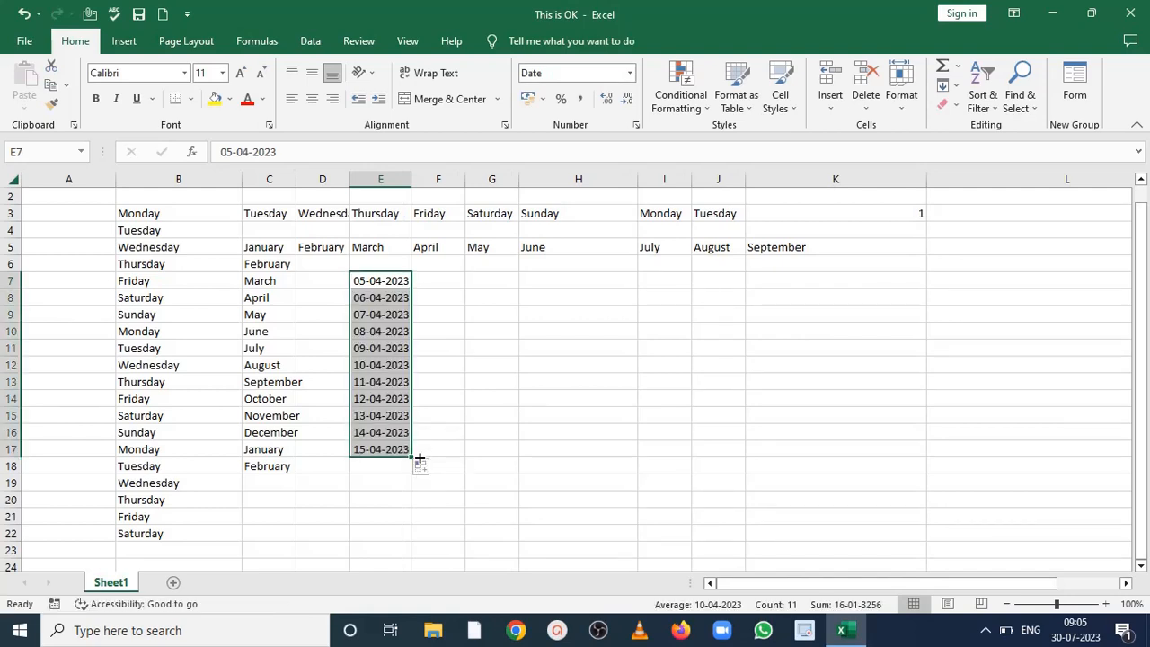
click(381, 279)
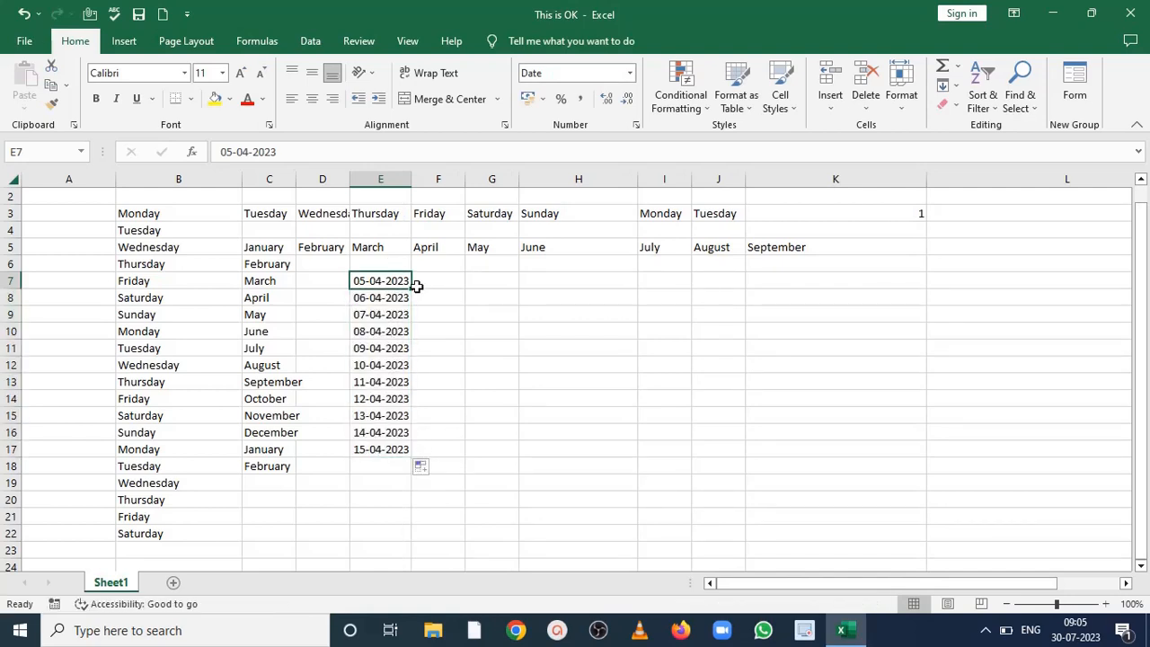
drag(416, 286, 757, 317)
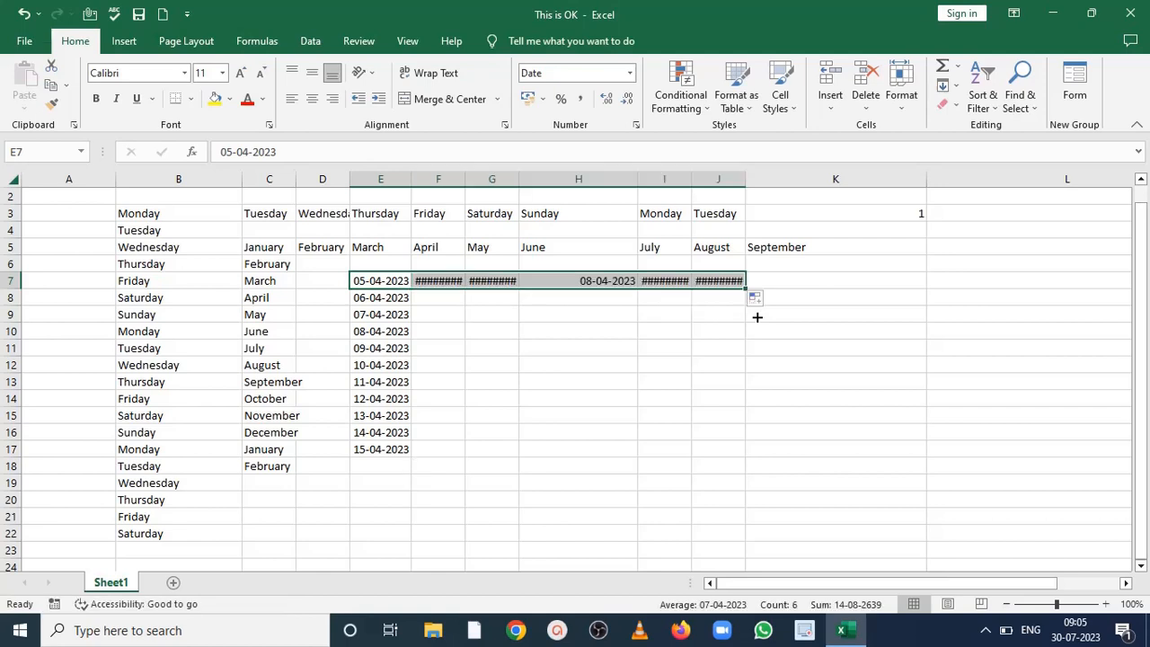
- Autofit the widths of columns F, G, I and J to show the dates in row 7
double_click(465, 179)
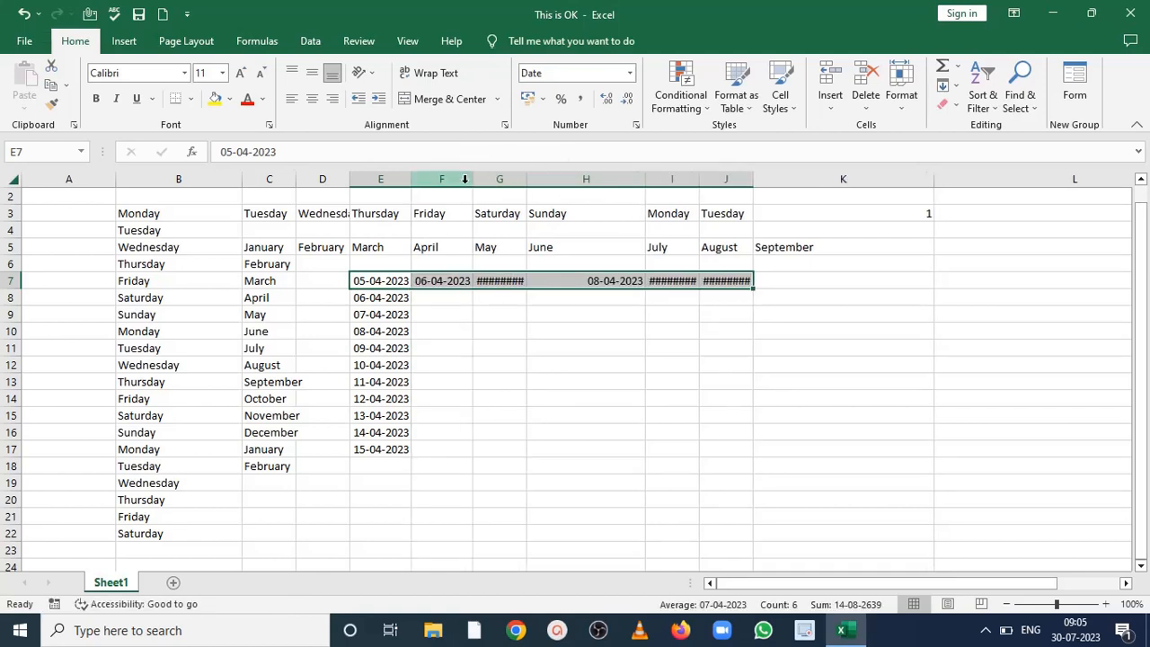
double_click(527, 179)
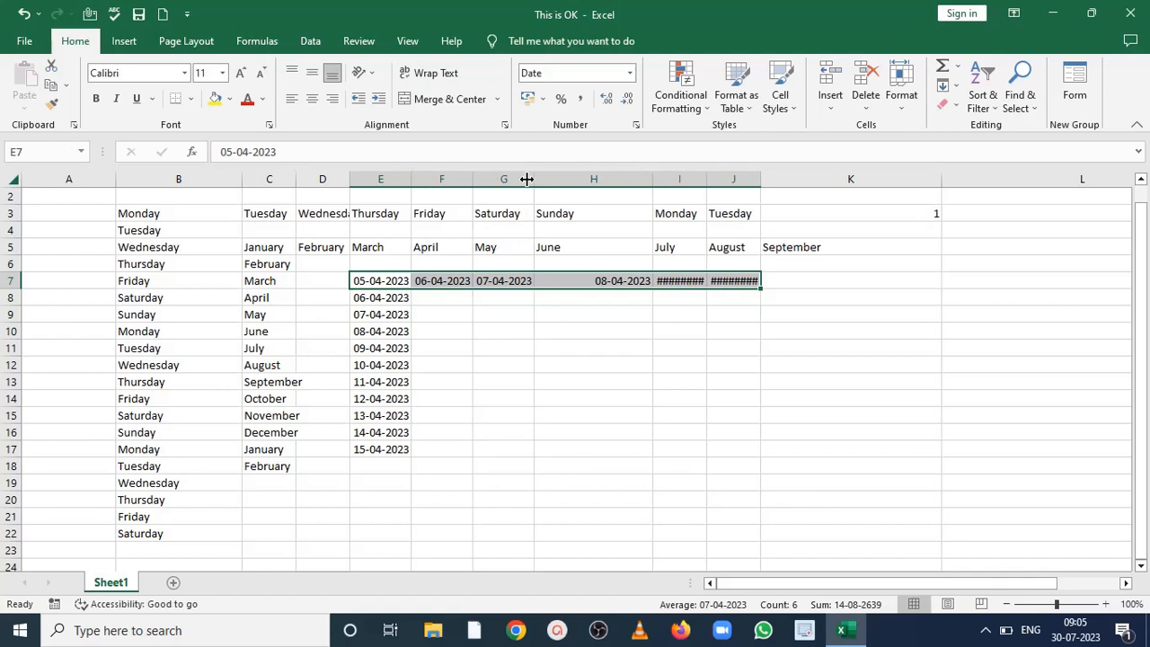
double_click(706, 179)
double_click(769, 179)
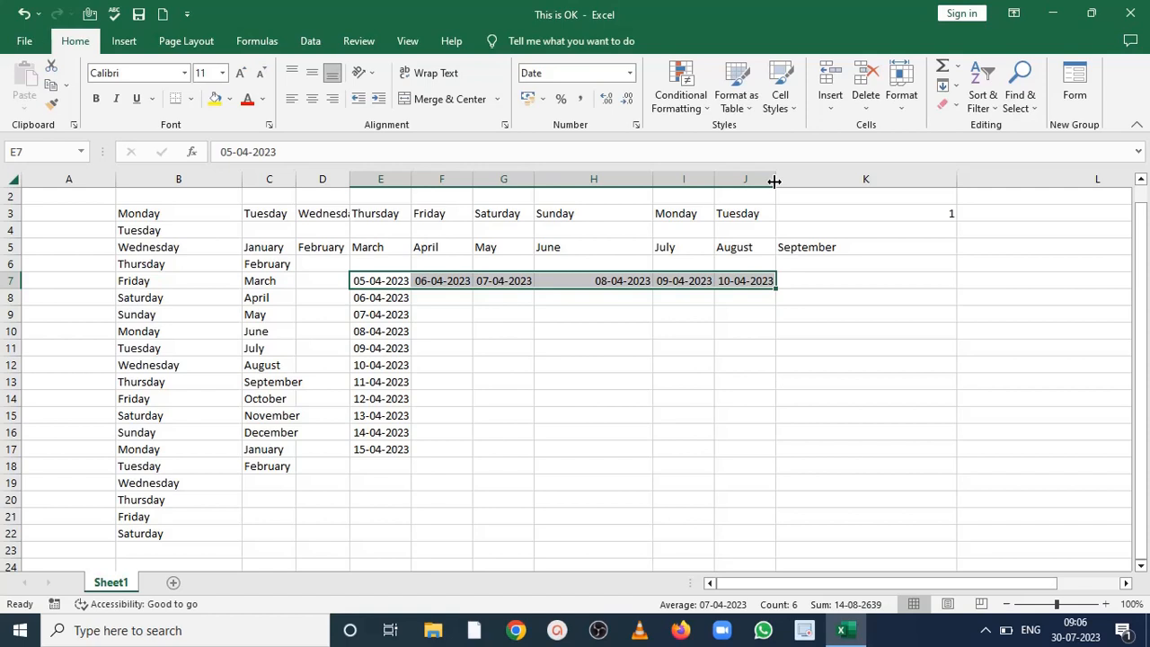
- Cut the date in cell E9 and paste it into H11, and compare the source and destination cells
click(373, 317)
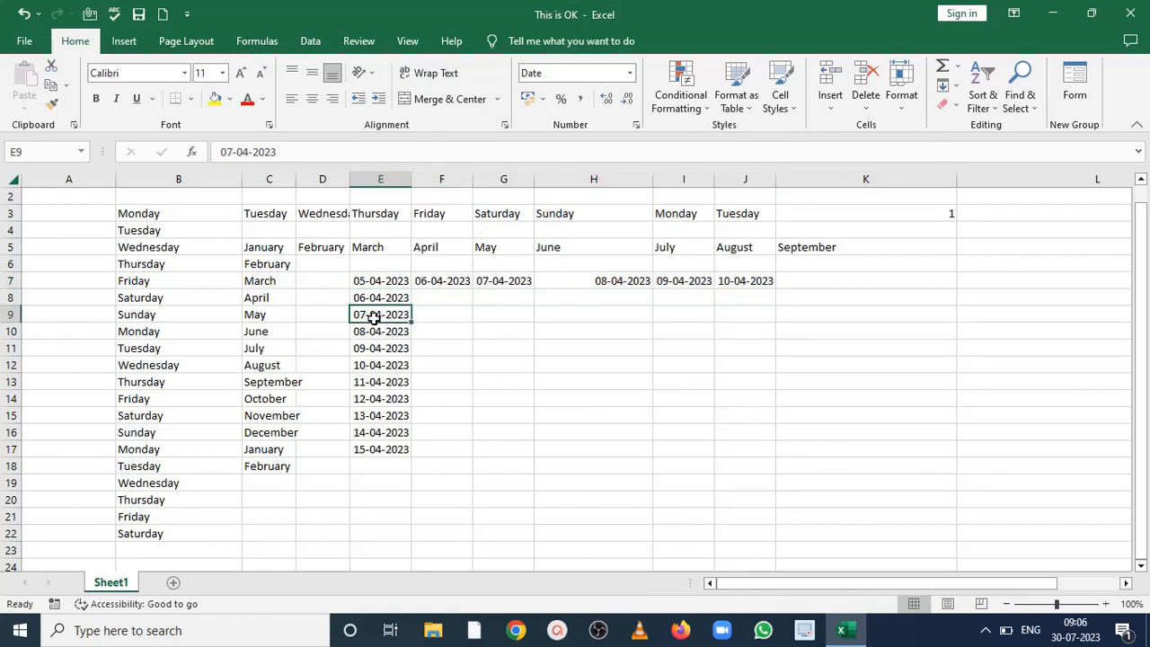
right_click(372, 317)
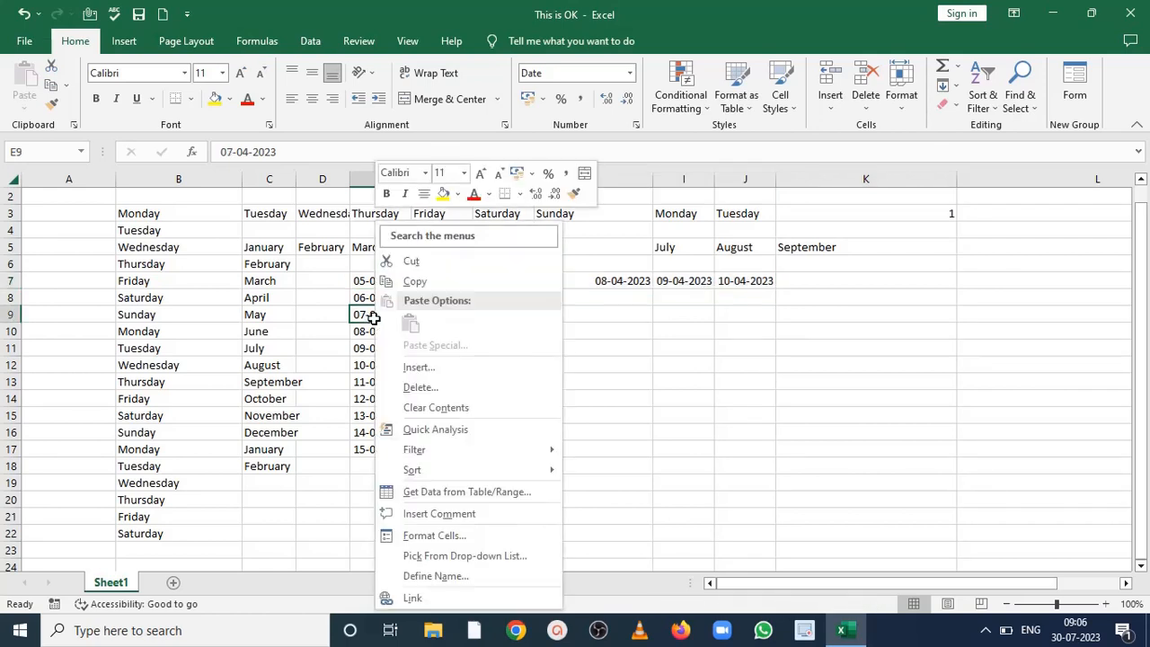
click(415, 262)
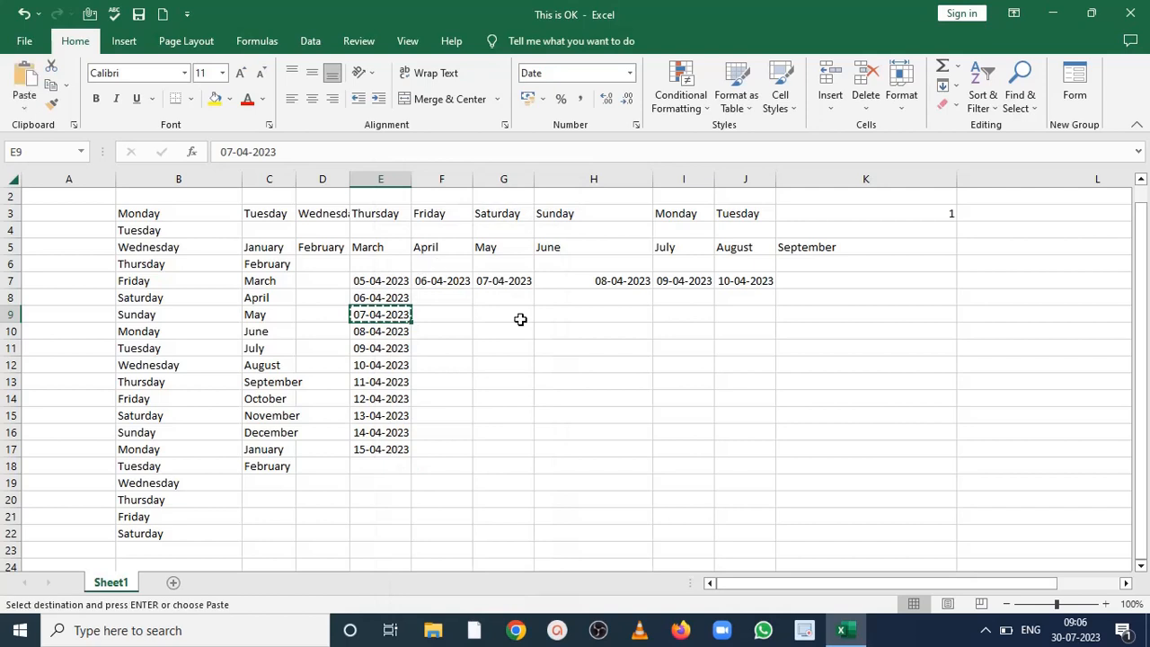
click(596, 352)
right_click(596, 349)
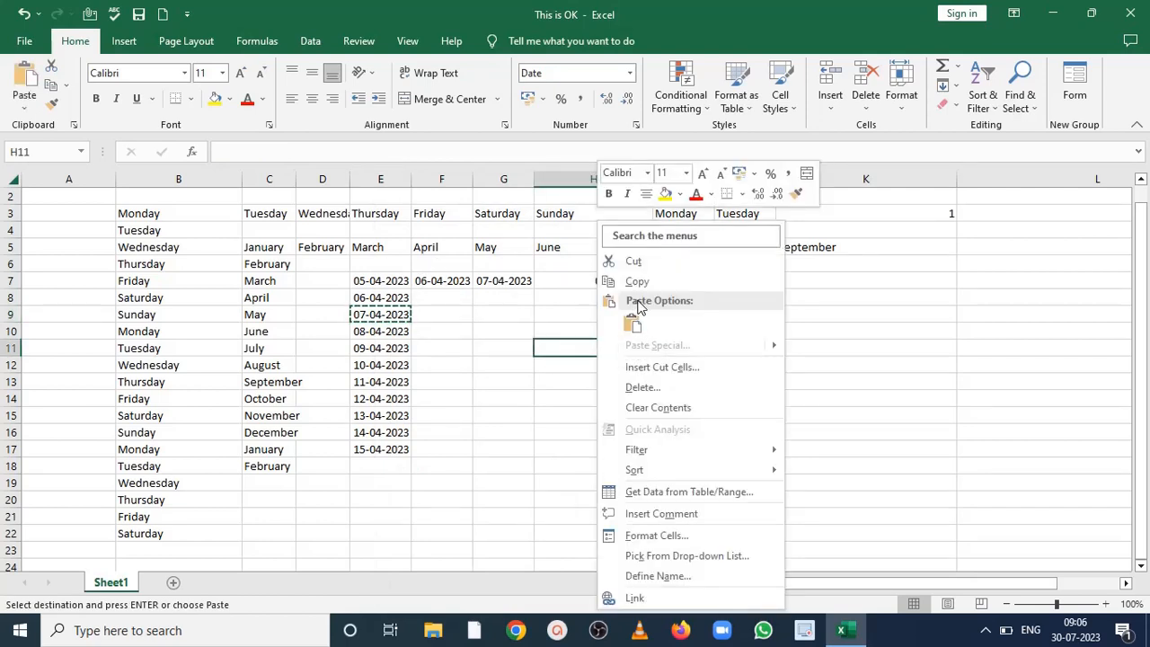
click(632, 324)
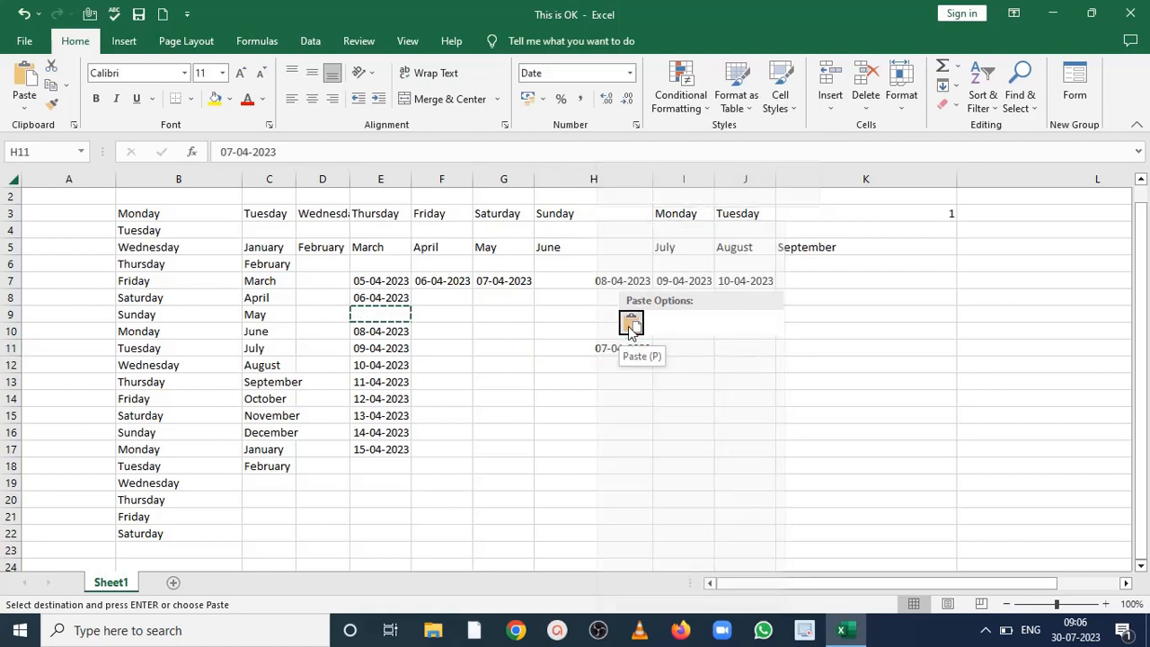
click(631, 324)
click(581, 386)
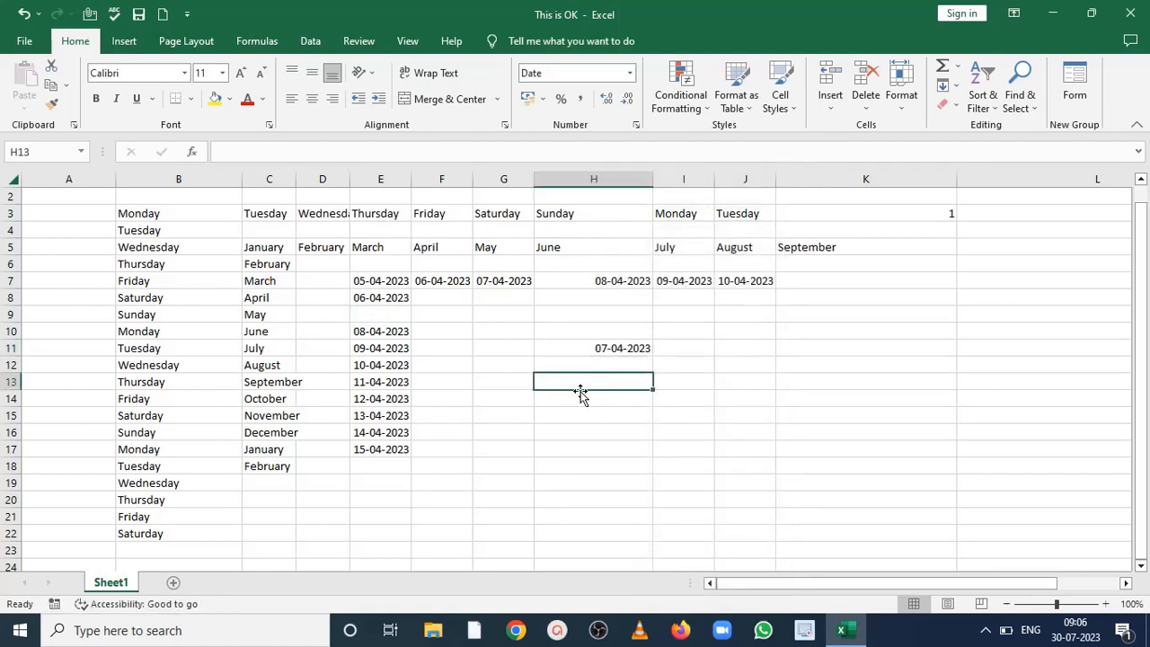
click(365, 312)
click(647, 347)
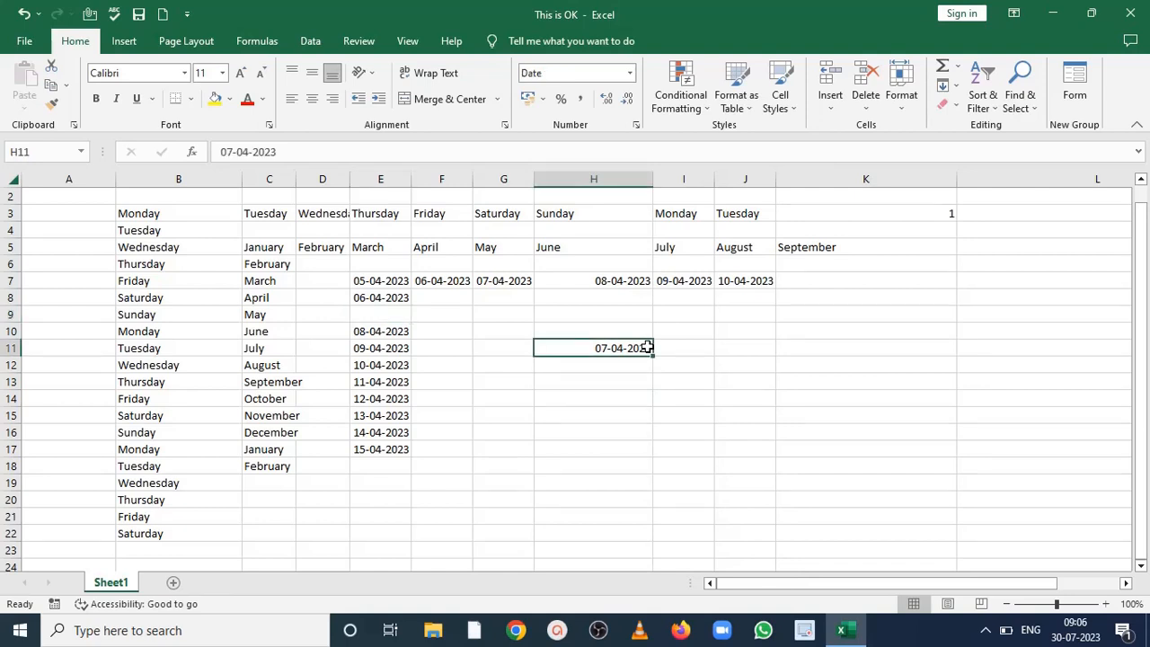
click(382, 311)
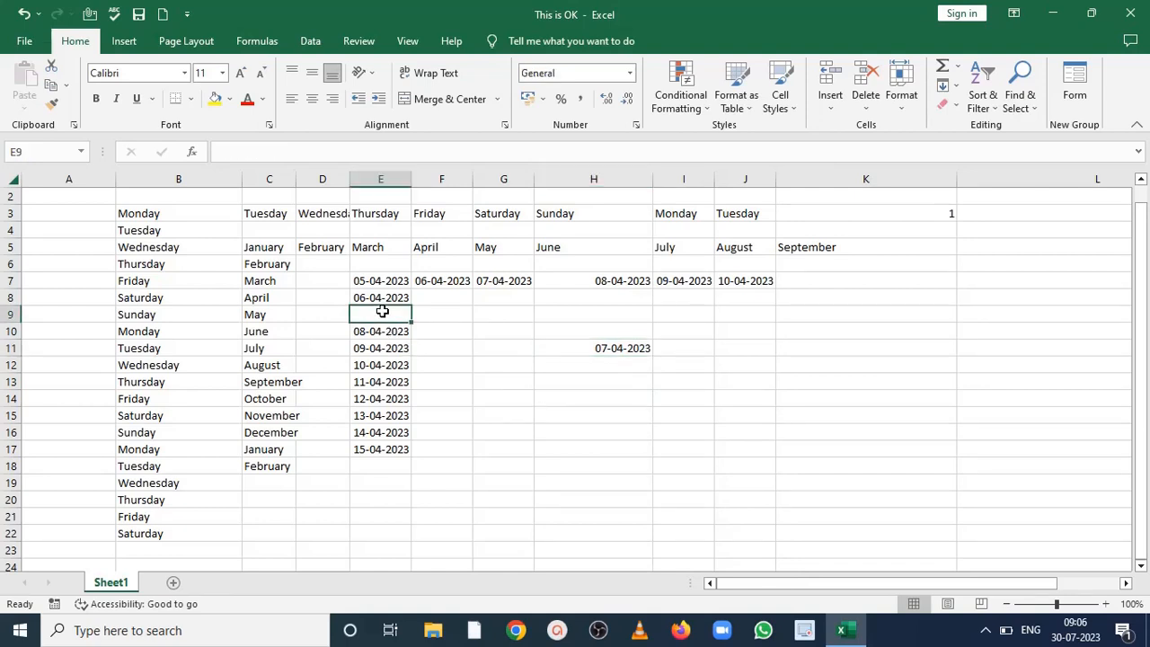
- Enter "Control + X" in cell H16 and its meaning "Cut" in I16
click(566, 432)
text(Cont)
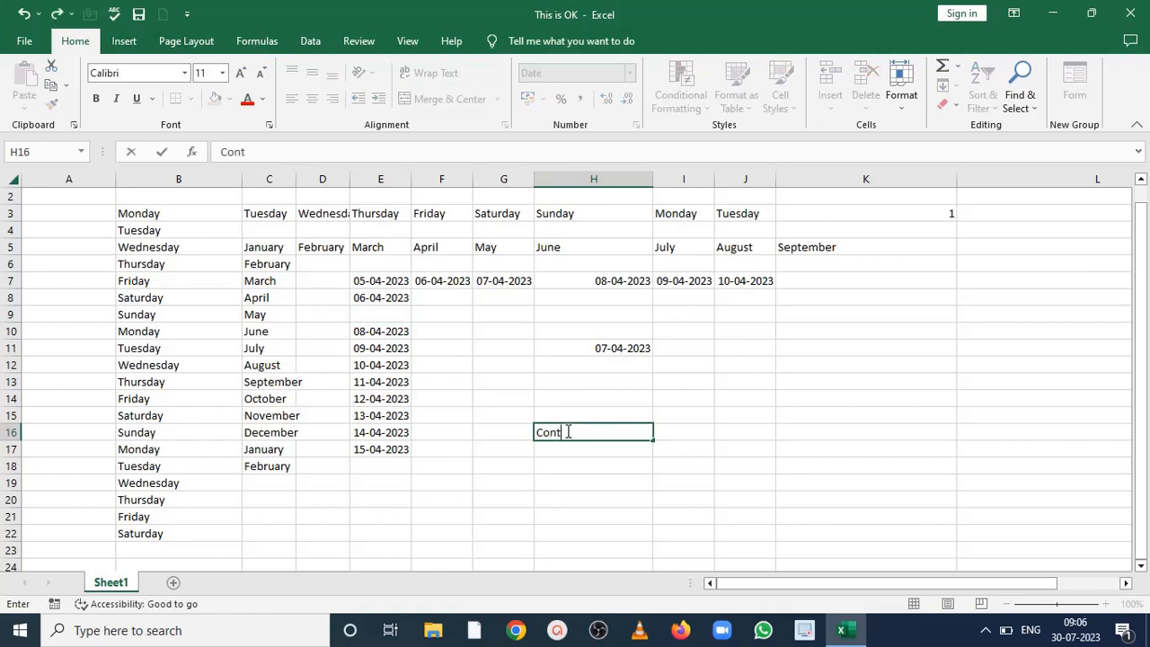
text(rol + X)
key(Tab)
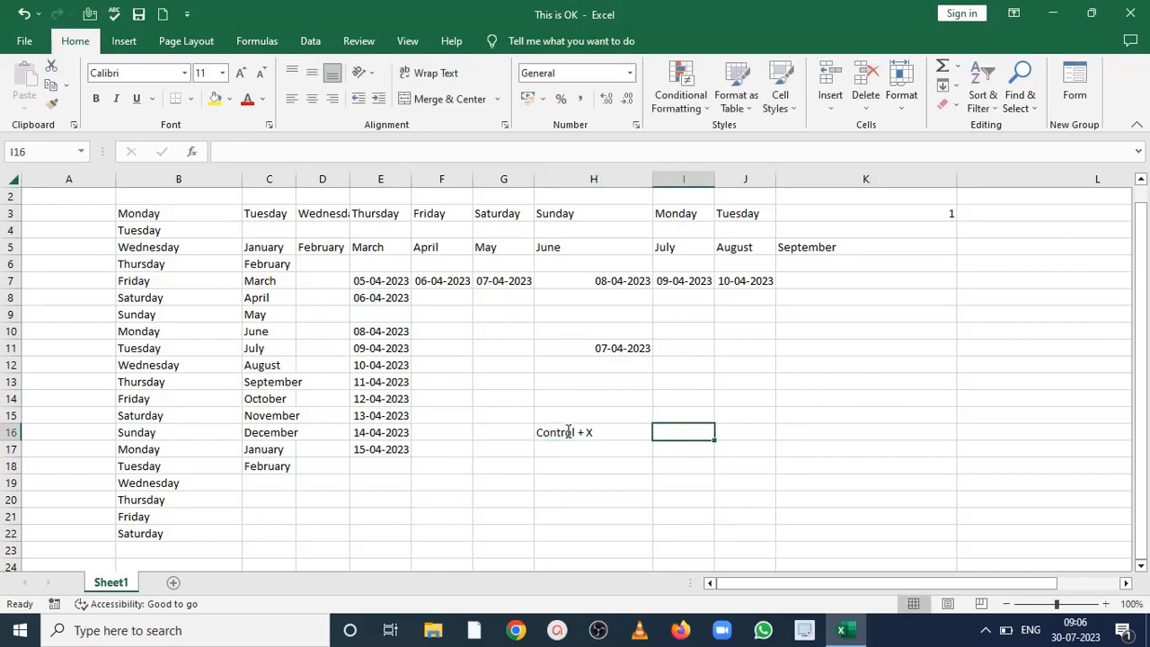
text(Cut)
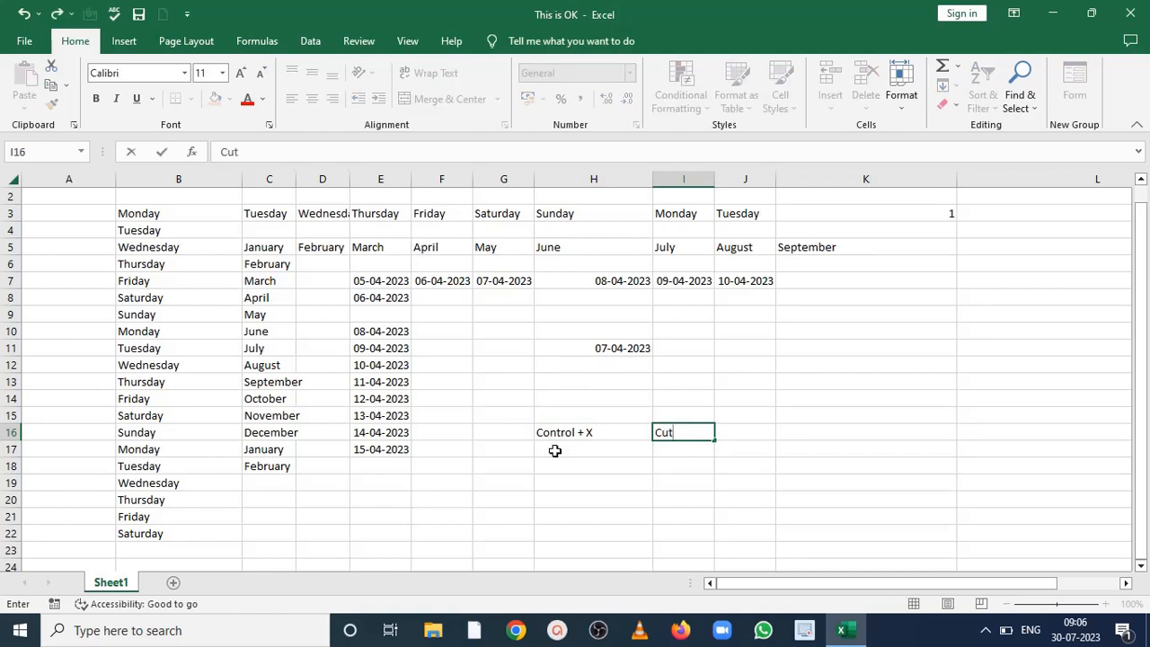
- Enter "Control +C" in cell H17 and its meaning "Copy" in I17
click(554, 451)
text(Control)
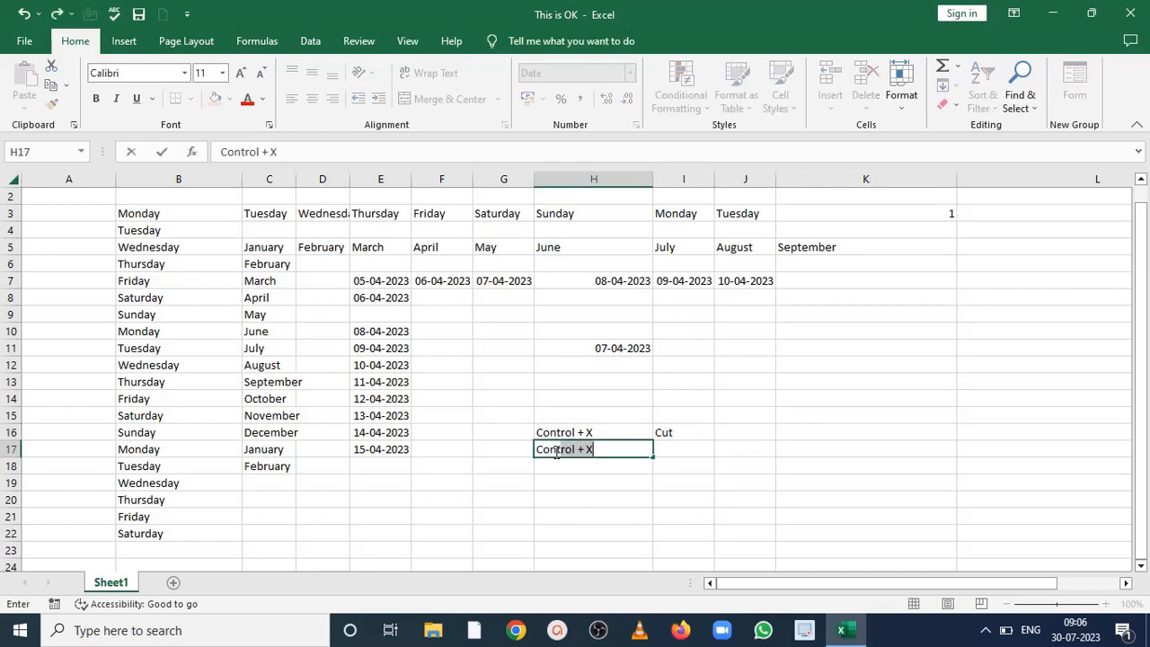
text( +C)
key(Tab)
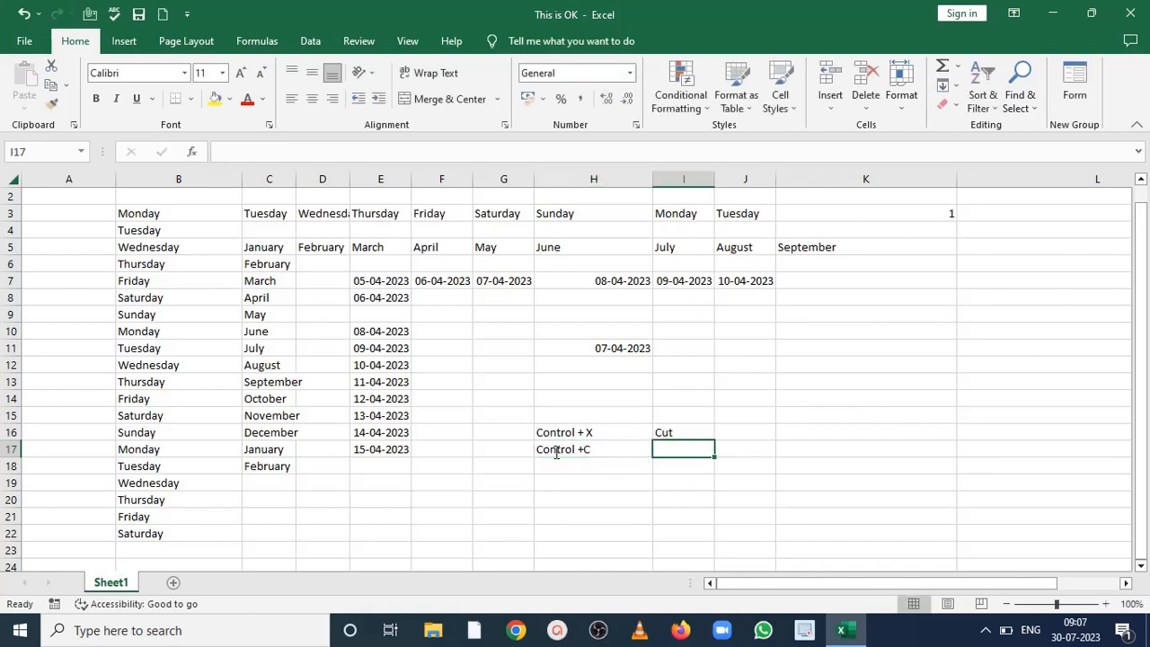
text(Copy)
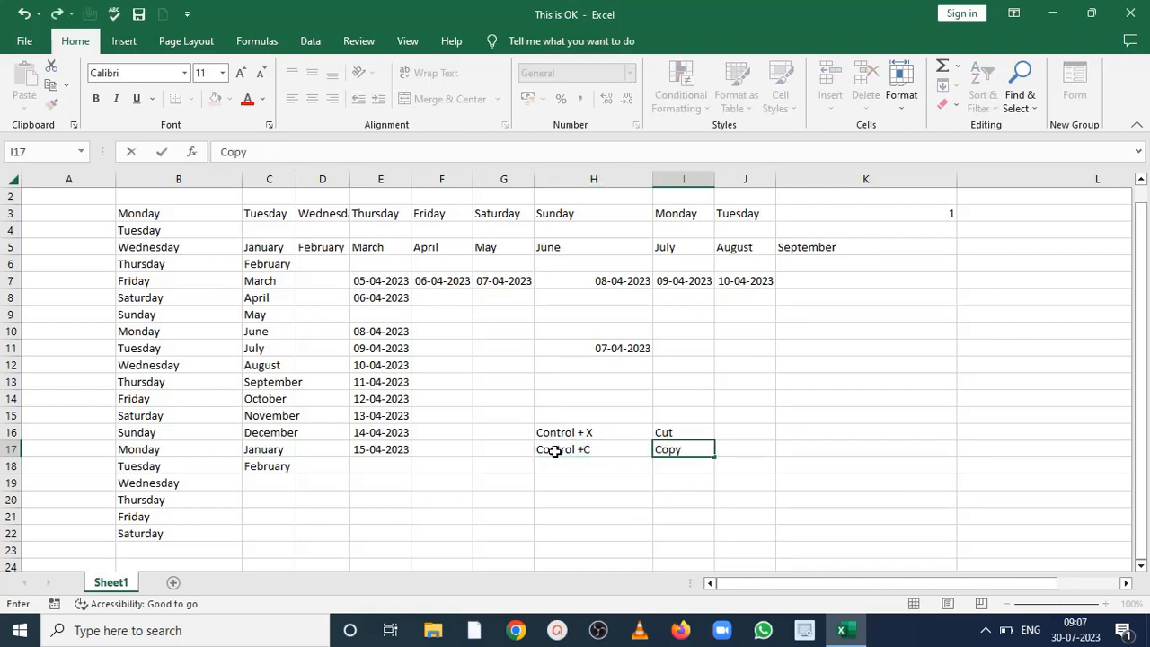
- Enter "Control +V" in cell H18 and its meaning "Paste" in I18, and select the shortcut list H16:I18
click(555, 465)
text(Con)
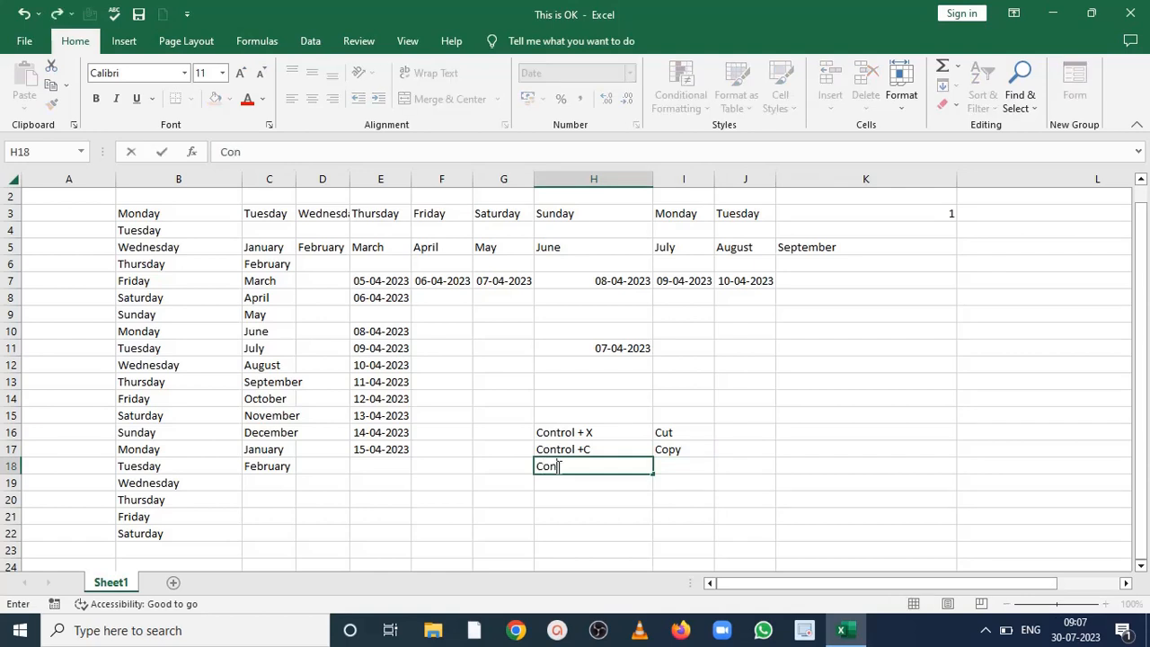
text(trol +V)
key(Tab)
text(Pa)
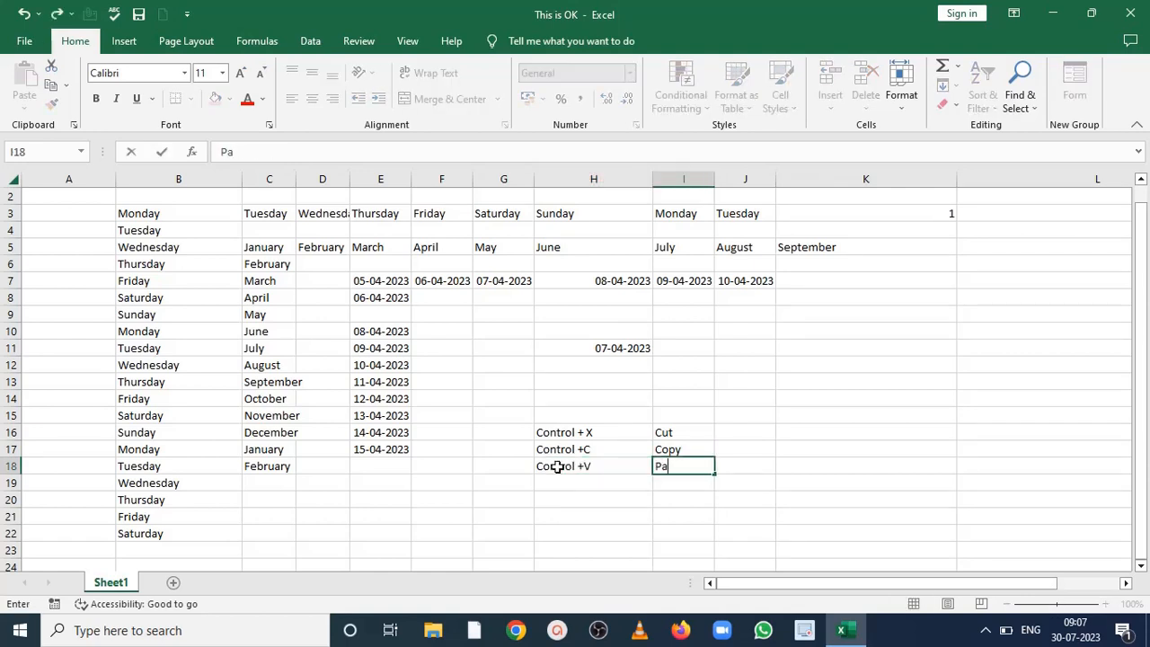
text(ste)
drag(558, 435, 678, 463)
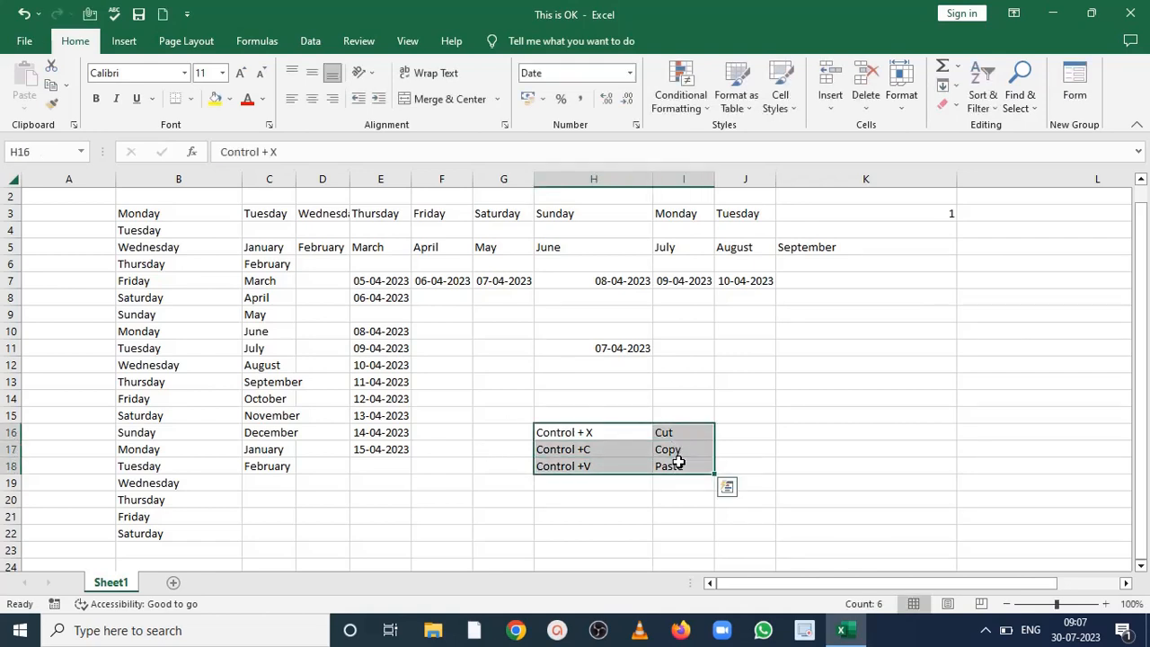
- Copy the date in cell E10 into G10 and compare the source and destination cells
click(398, 331)
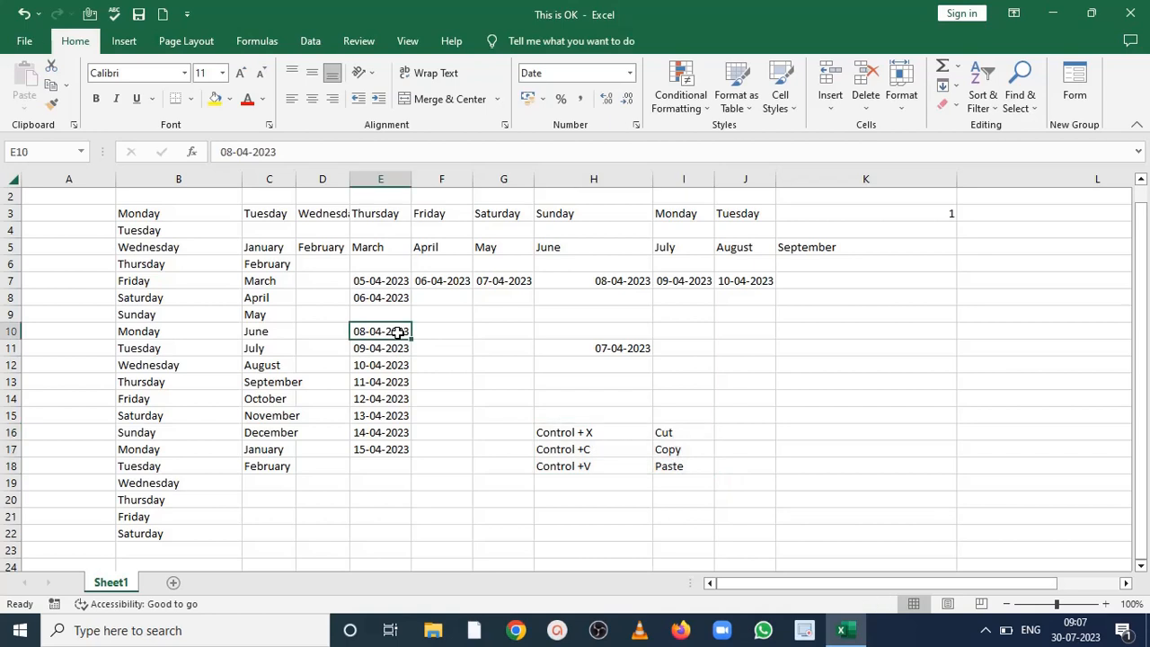
key(ctrl+x)
click(504, 327)
key(ctrl+v)
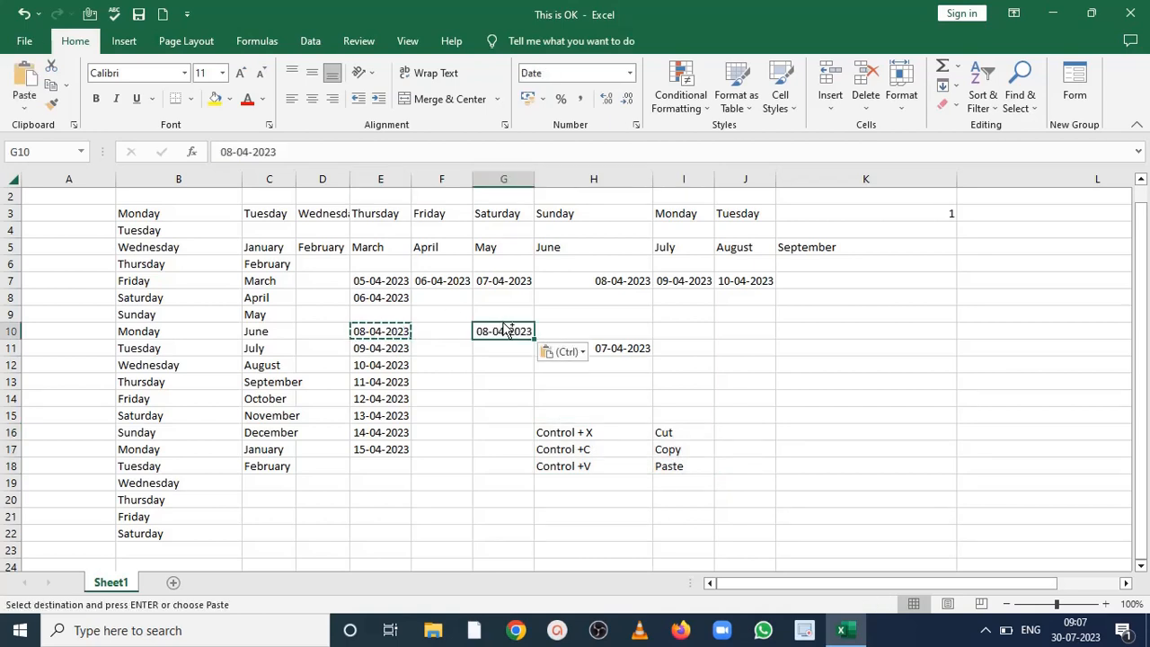
click(368, 330)
click(497, 327)
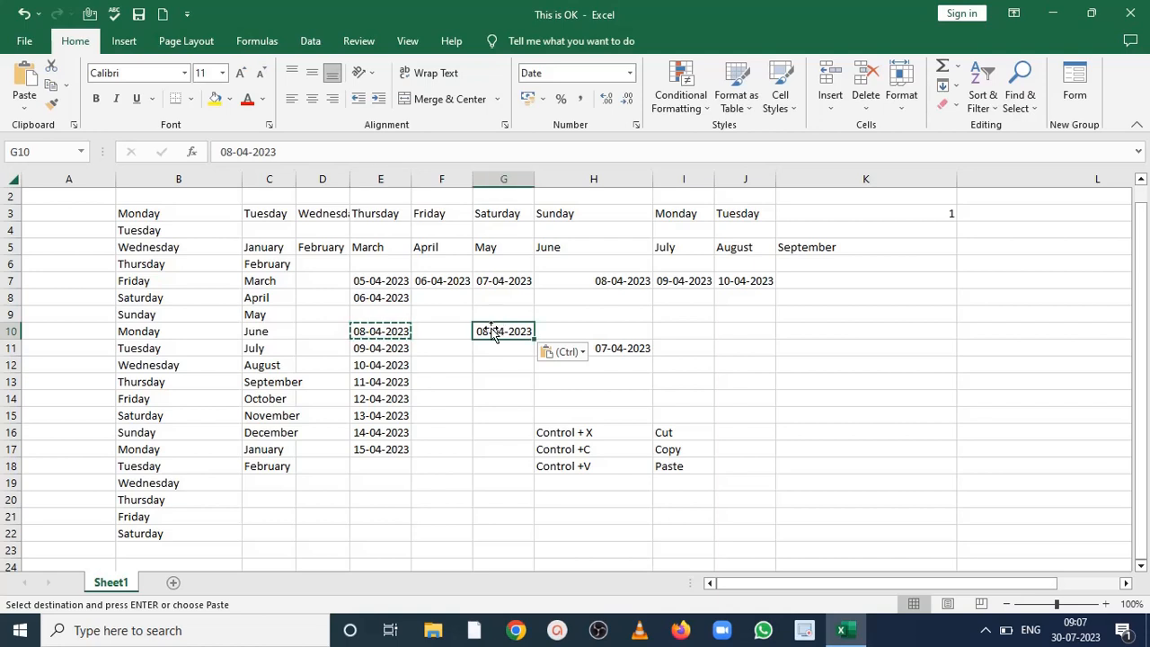
- Cut the date in cell E11 and paste it into H9
click(381, 349)
key(ctrl+c)
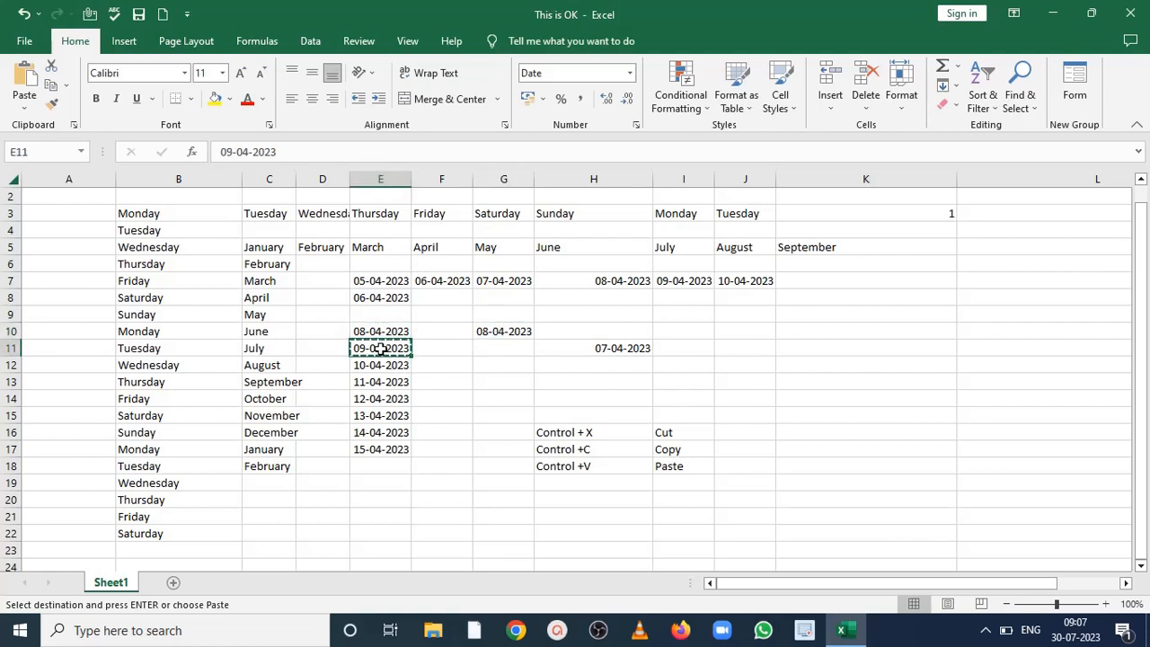
click(564, 316)
key(ctrl+v)
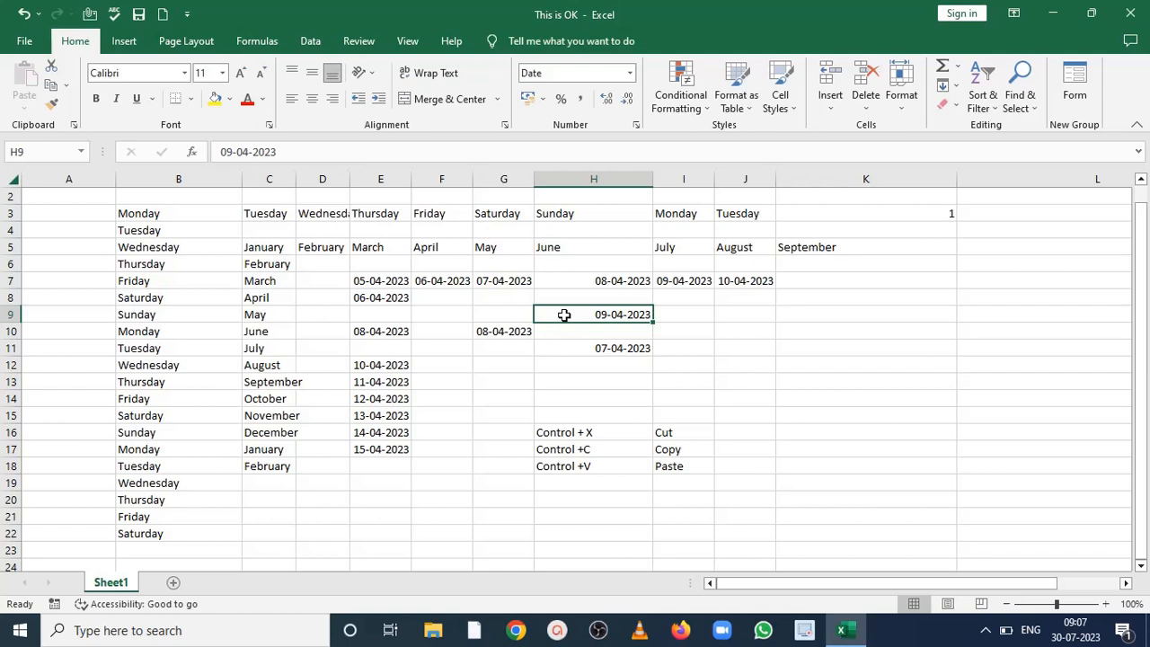
- Examine the cut, copy and paste commands offered for the date cells H11 and E12
click(602, 349)
right_click(602, 349)
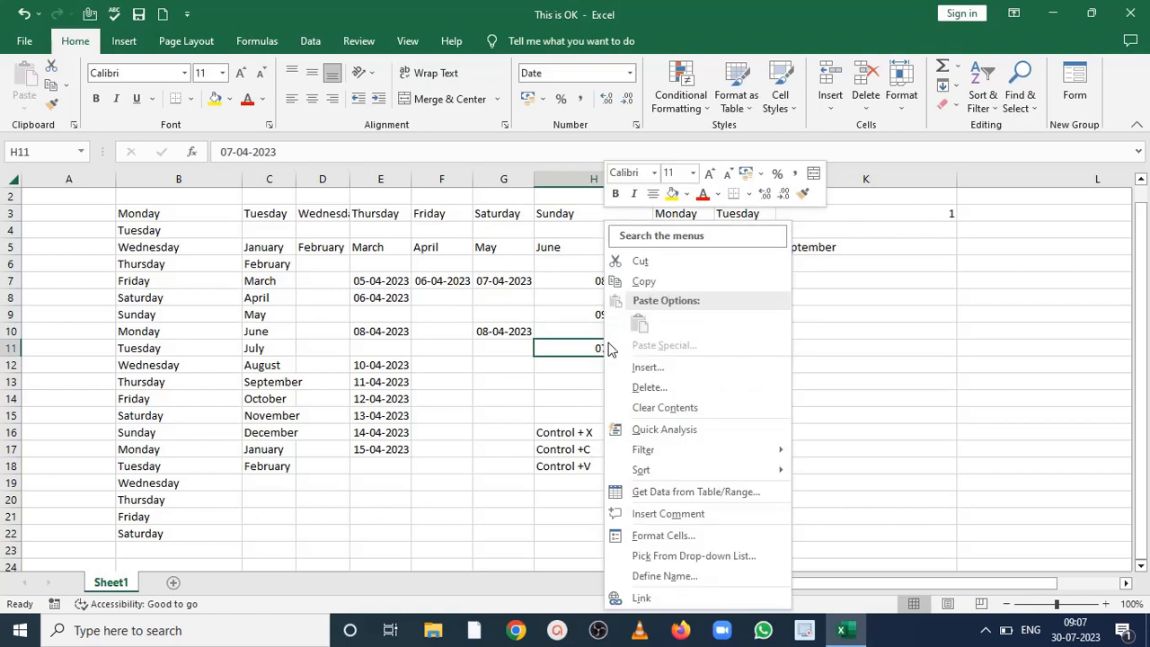
click(894, 348)
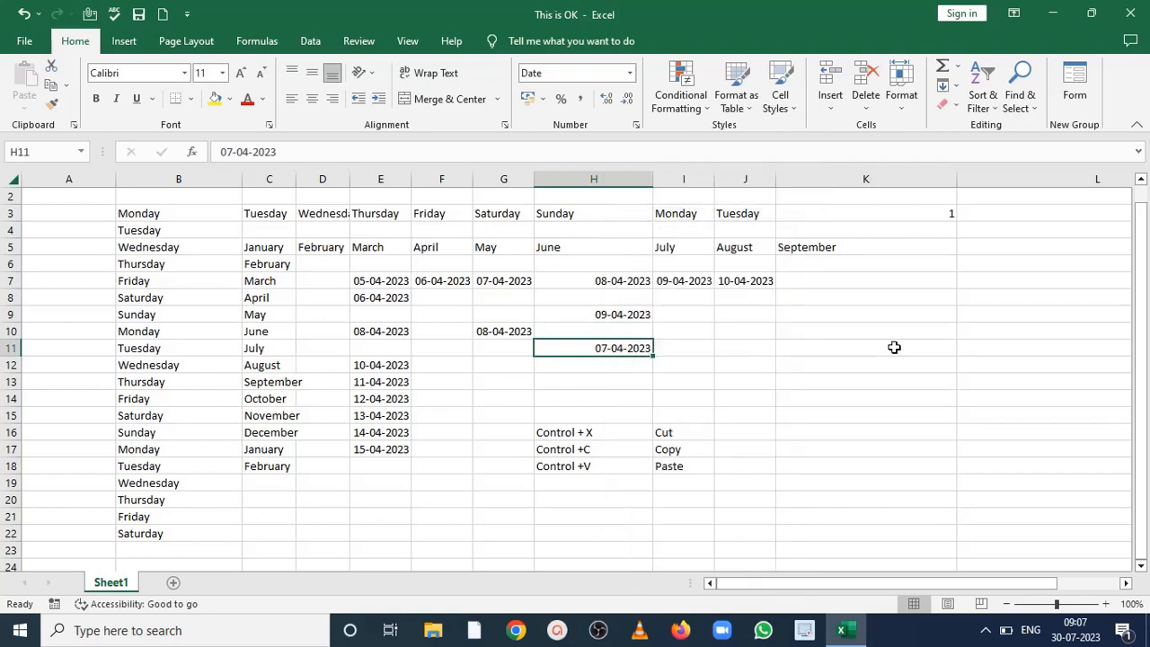
drag(388, 376, 387, 371)
right_click(386, 372)
key(Escape)
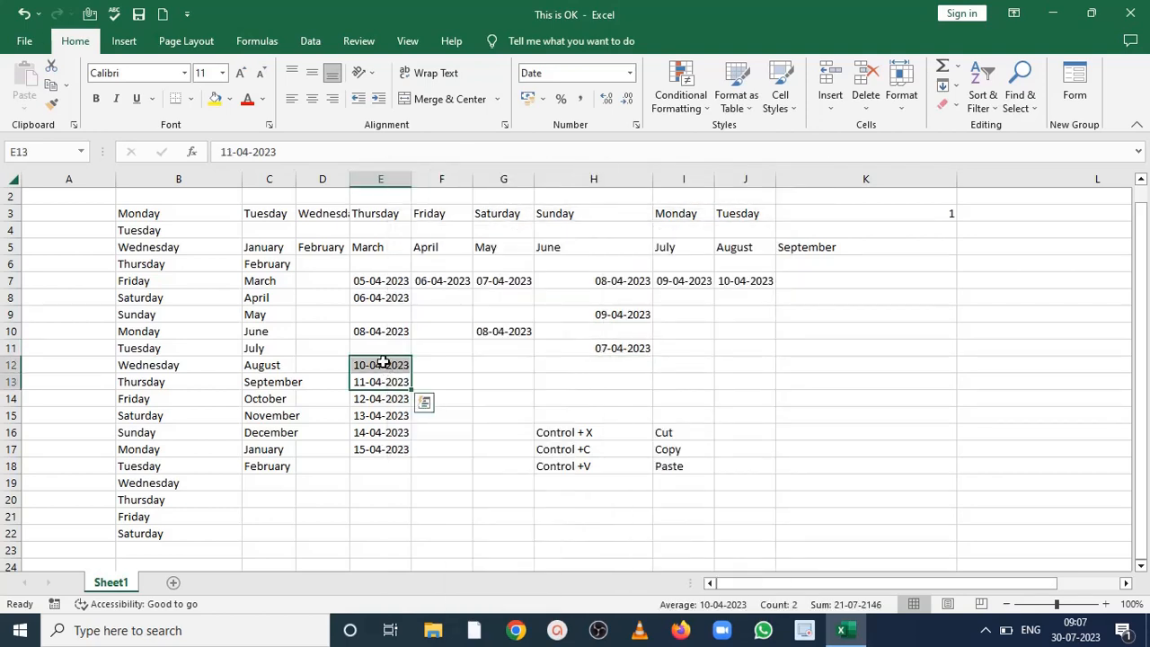
click(383, 363)
right_click(383, 363)
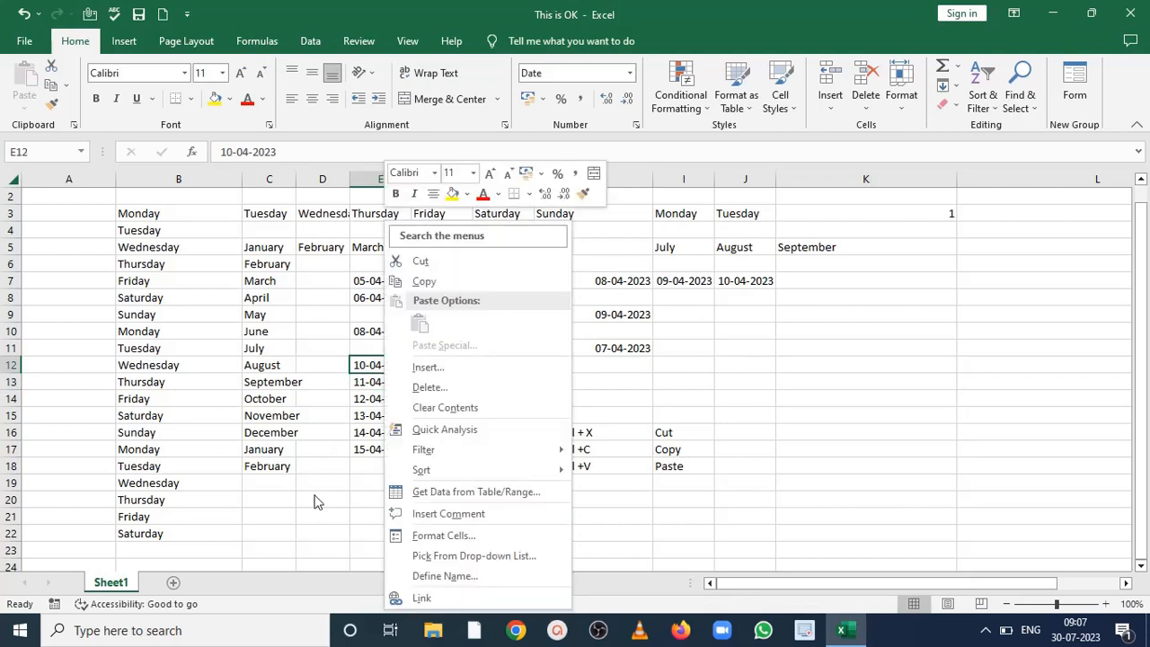
key(Escape)
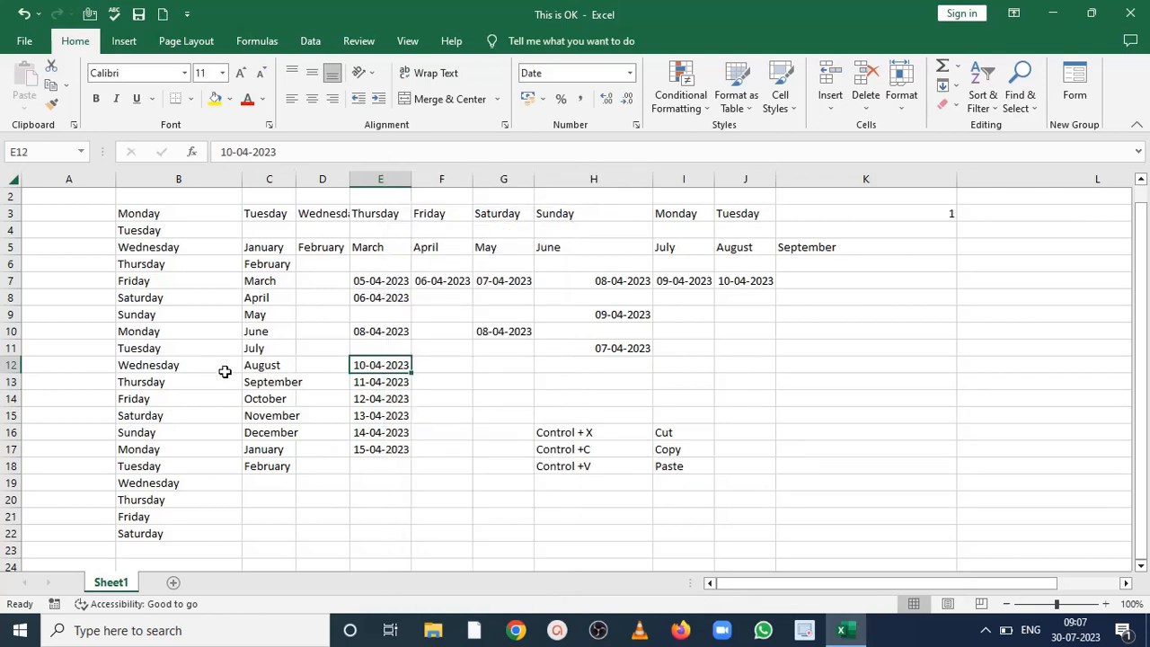
click(847, 366)
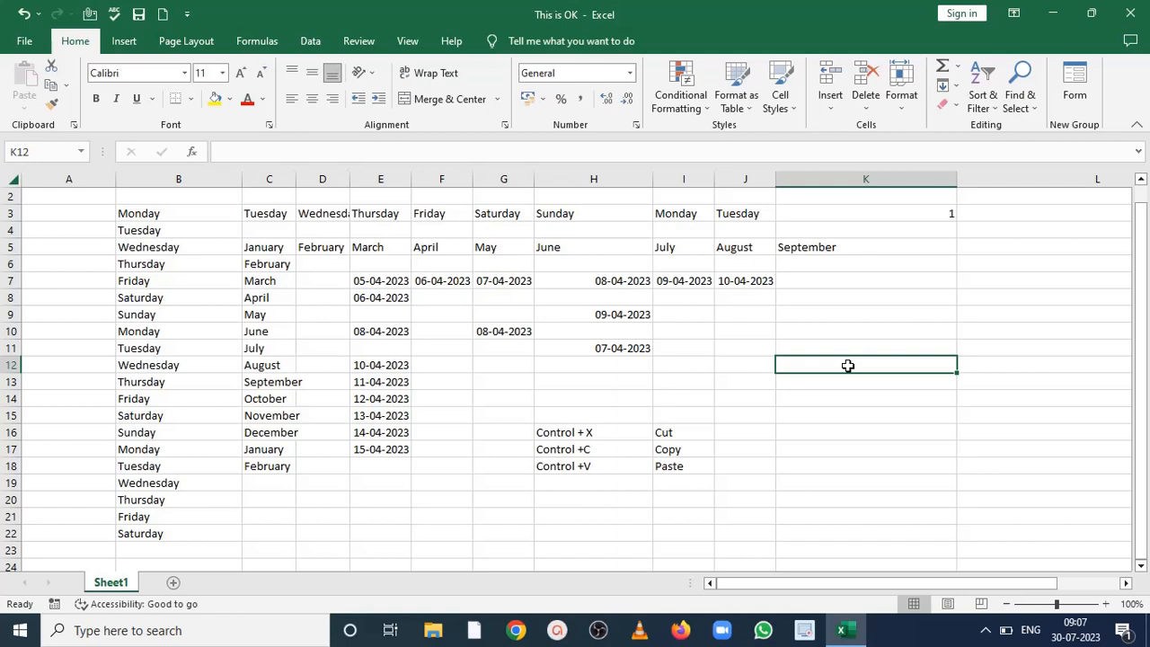
- Copy "August" from cell J5 and preview the paste options, including Paste Link, in K9 without applying one
click(733, 247)
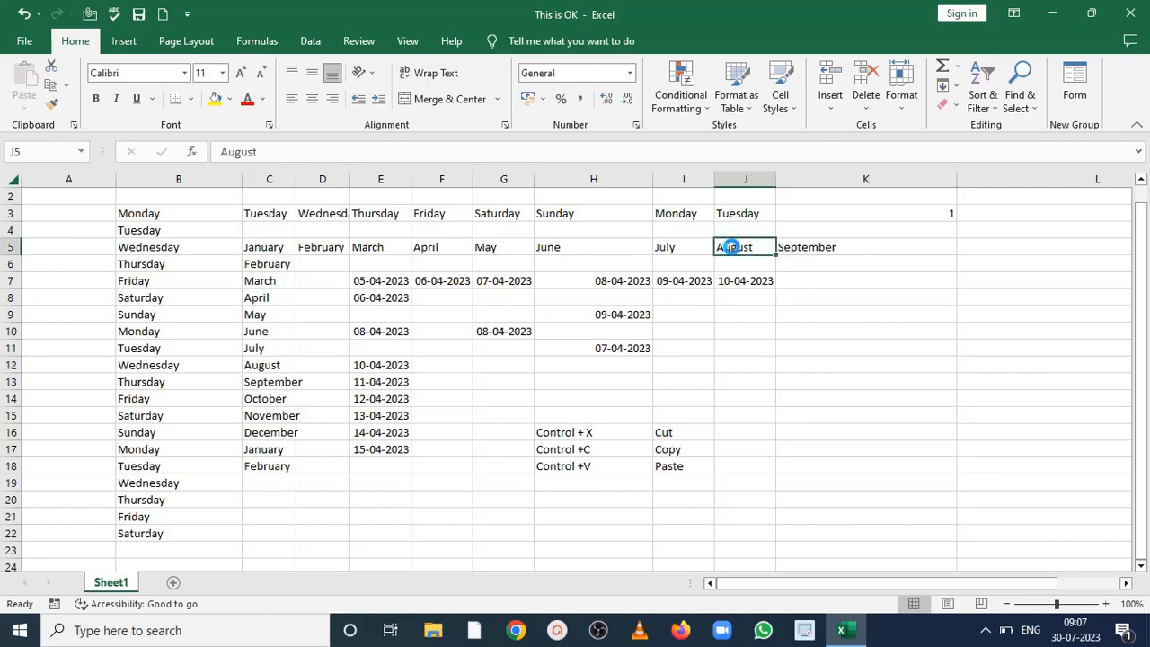
key(ctrl+c)
click(866, 308)
right_click(865, 309)
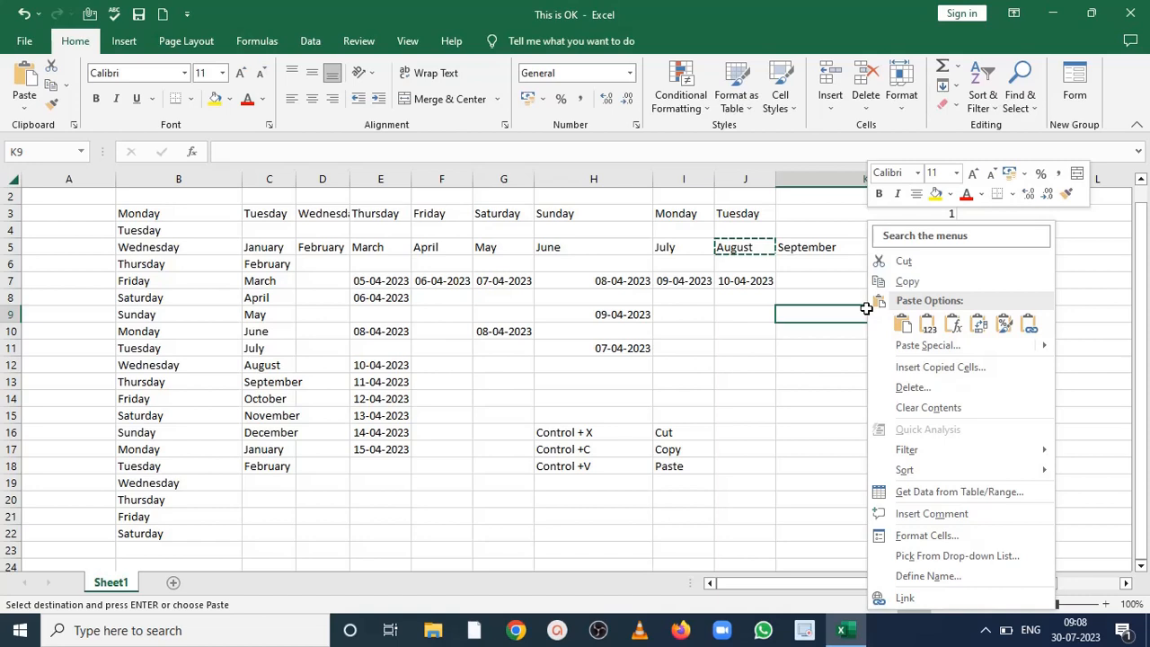
click(901, 325)
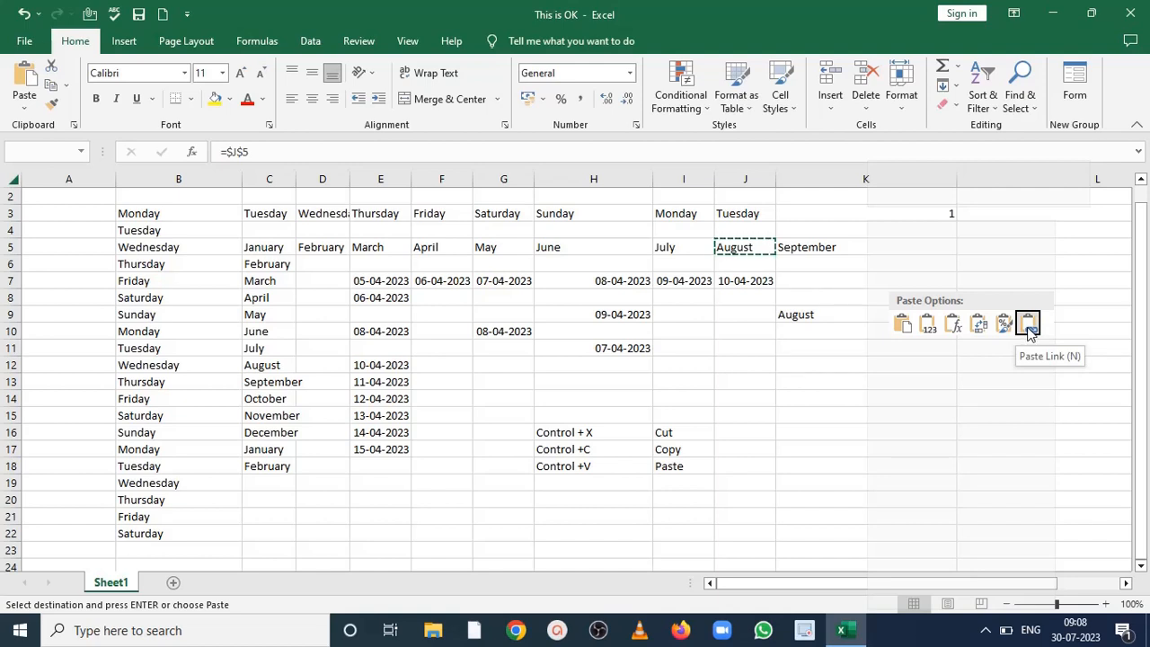
click(803, 374)
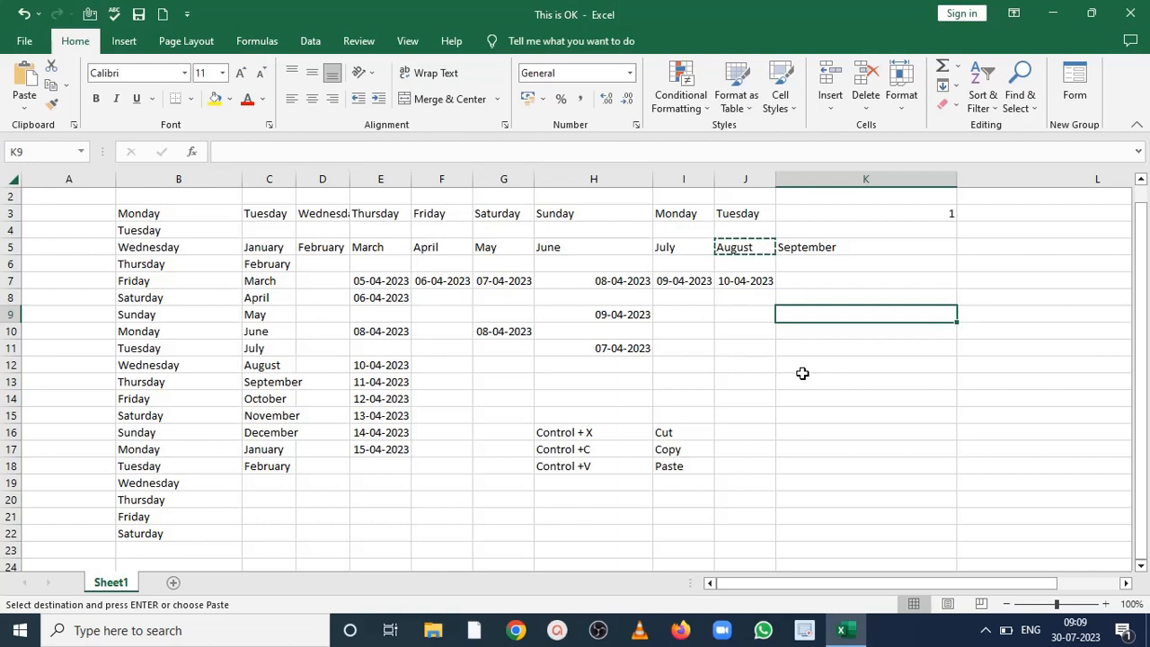
- Switch to File Explorer and open Microsoft_Official_Academic_Course_MICRO from the Downloads folder with Google Chrome
click(429, 631)
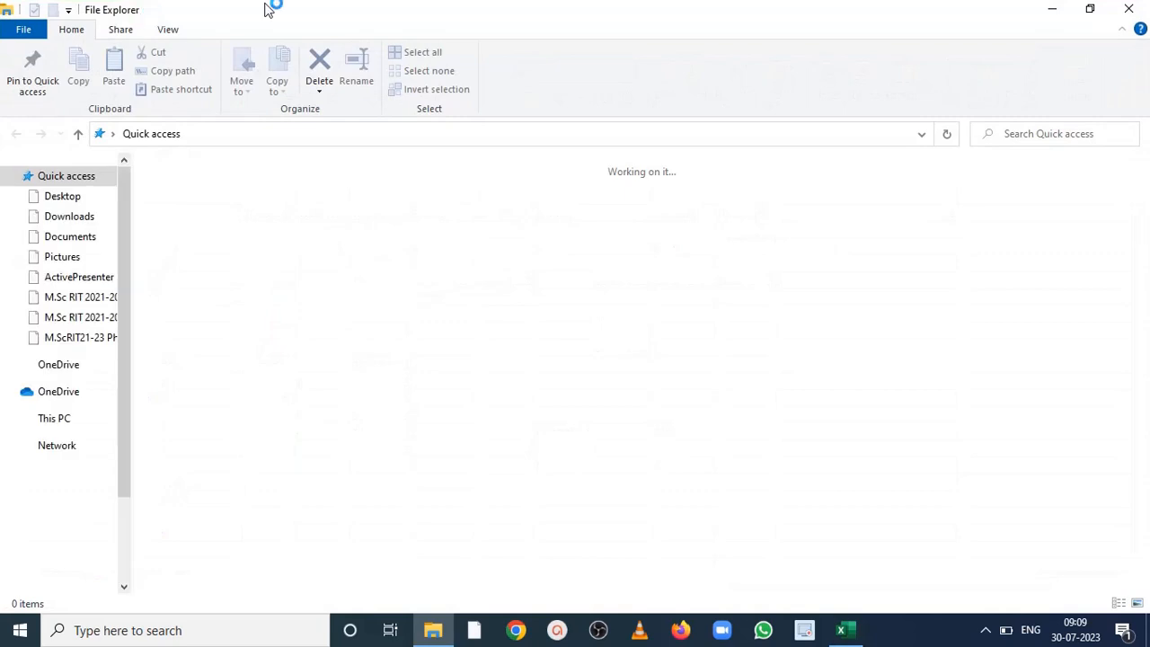
click(79, 220)
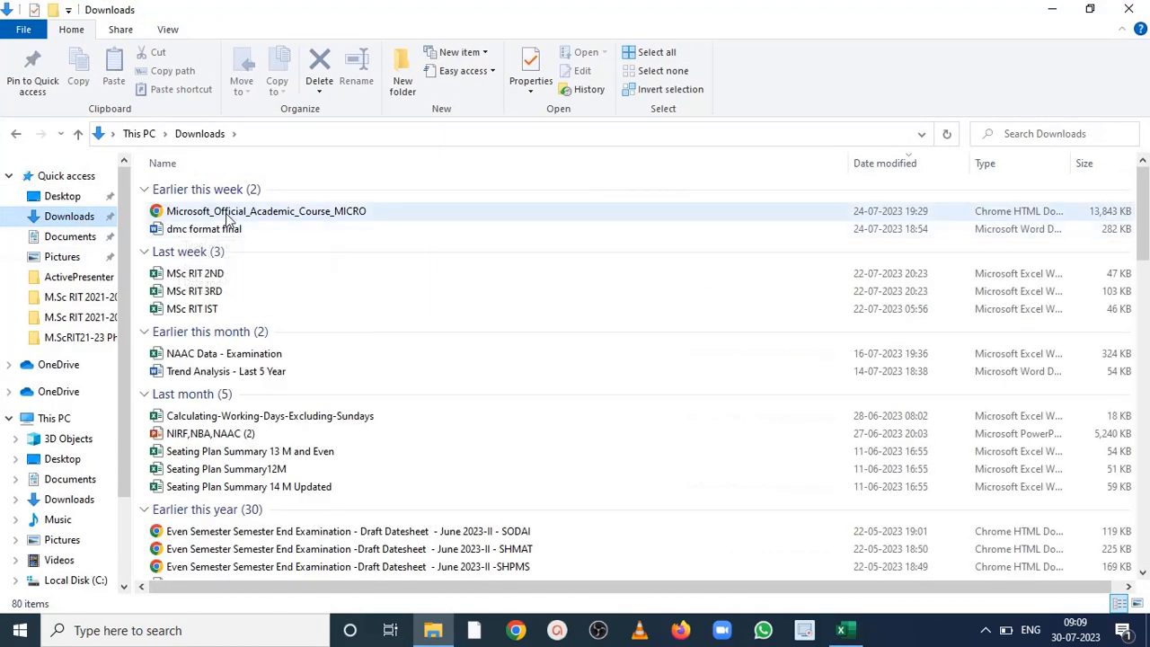
click(228, 213)
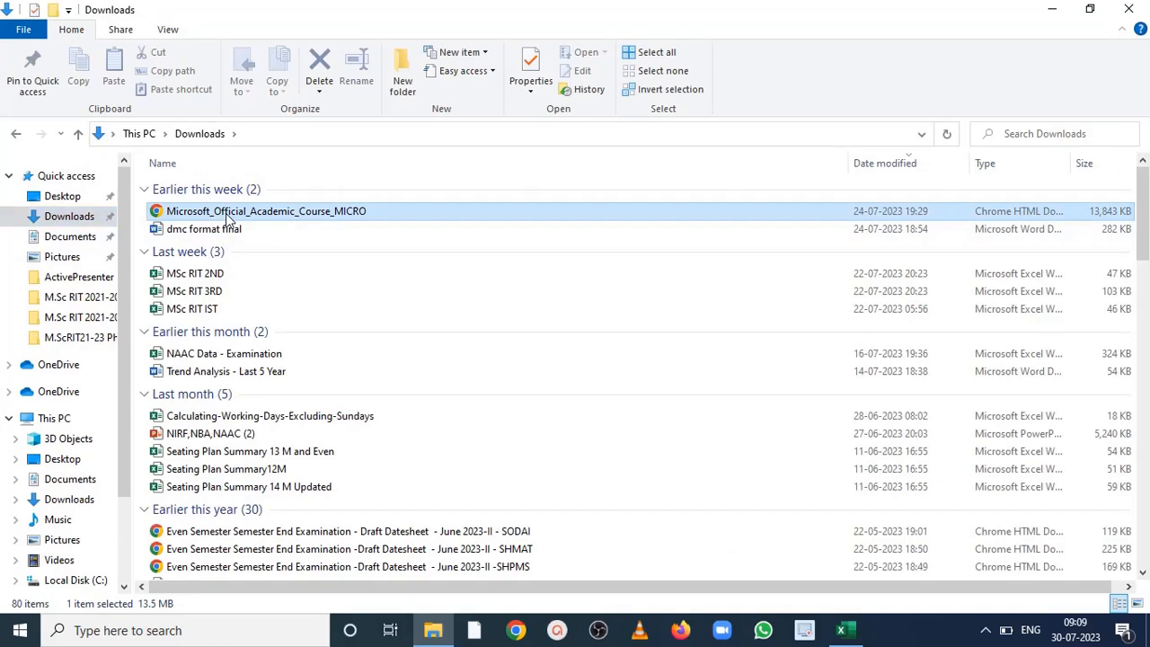
right_click(226, 220)
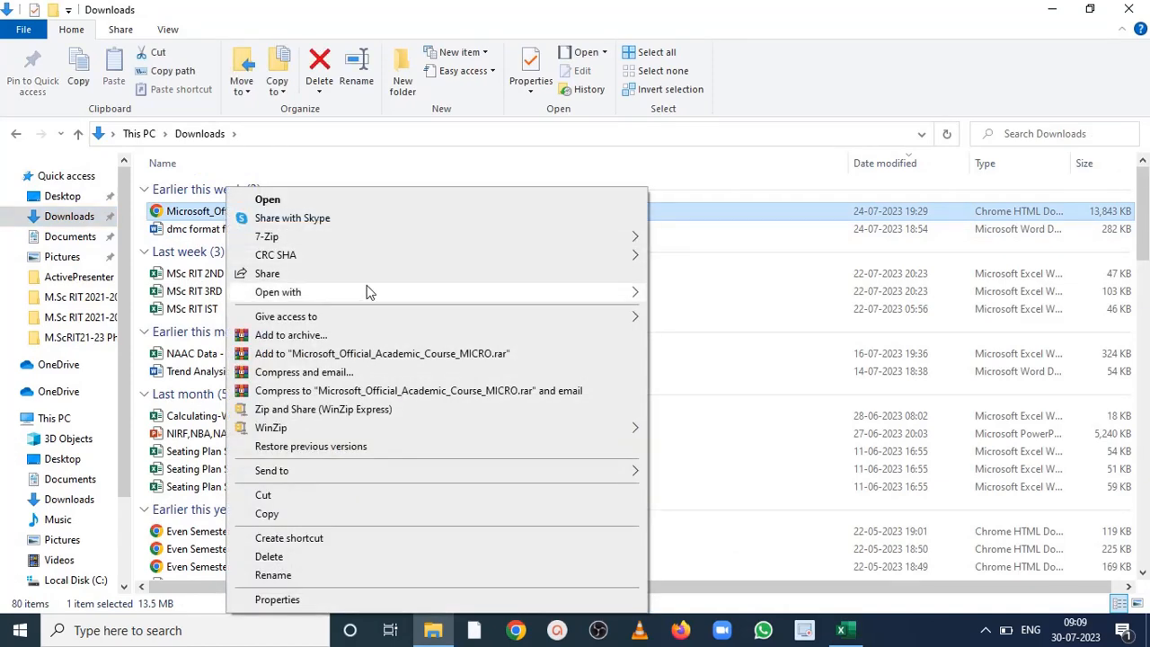
mouse_move(634, 292)
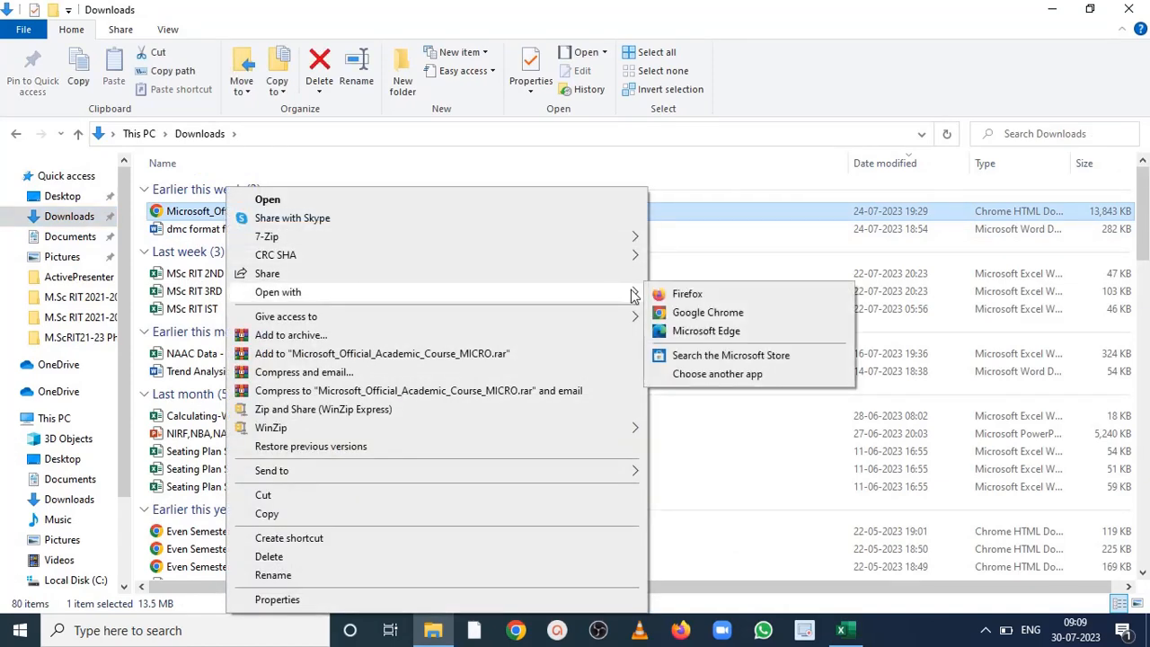
click(706, 313)
- Return to the This is OK workbook in Excel and close it, saving the changes
click(1057, 13)
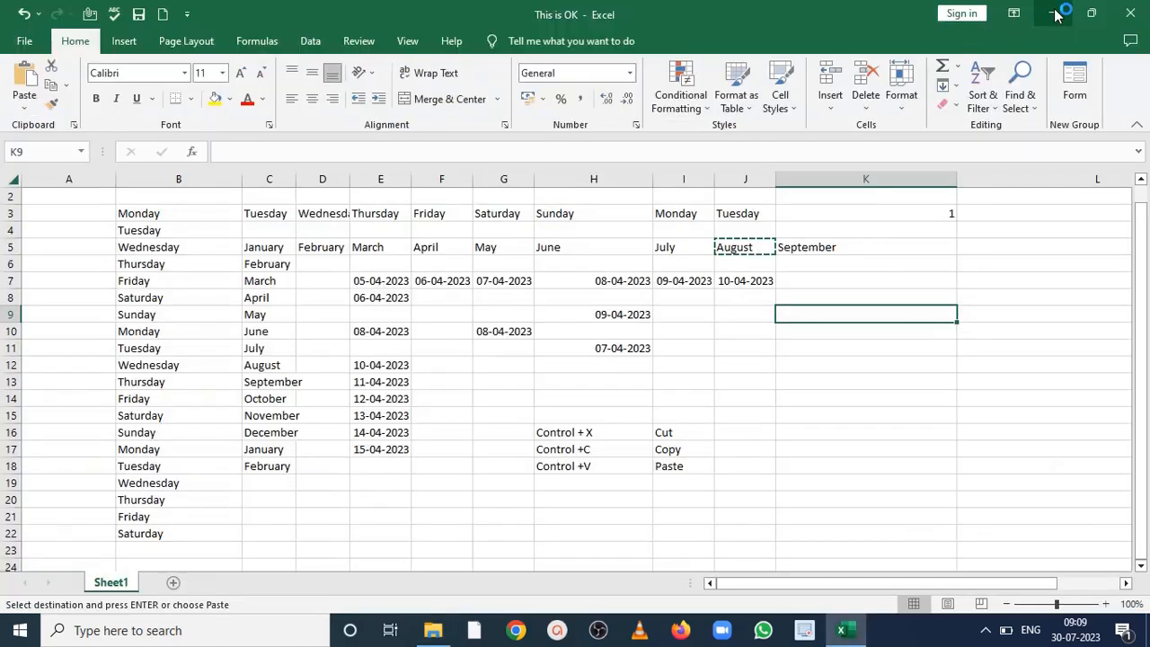
click(1128, 14)
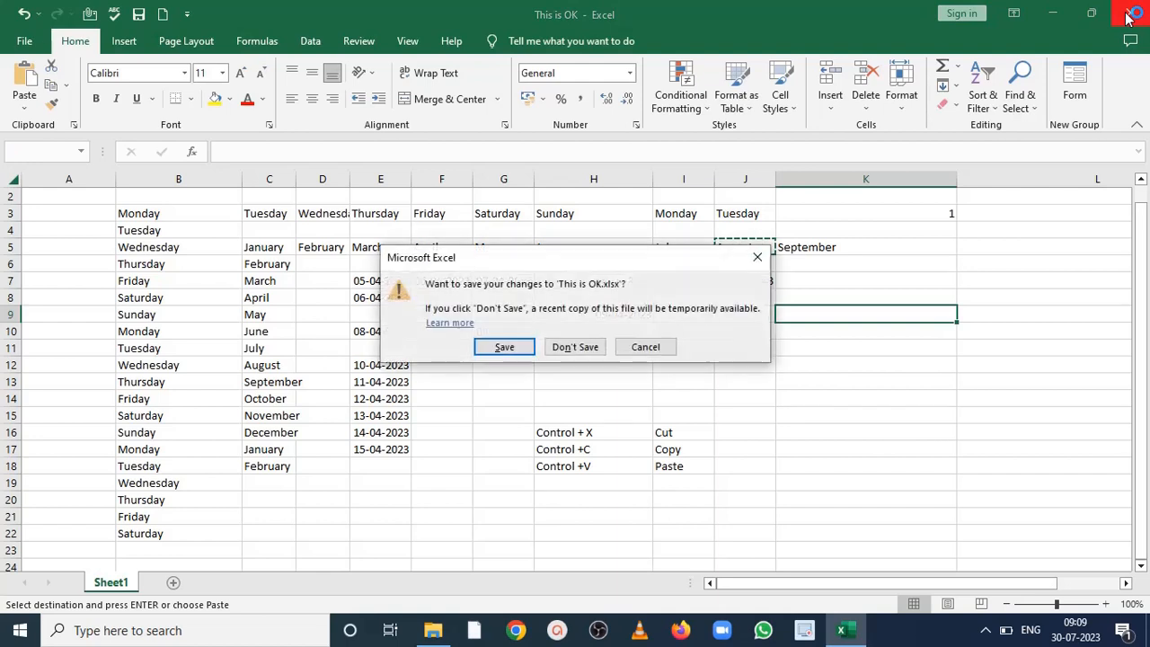
click(525, 353)
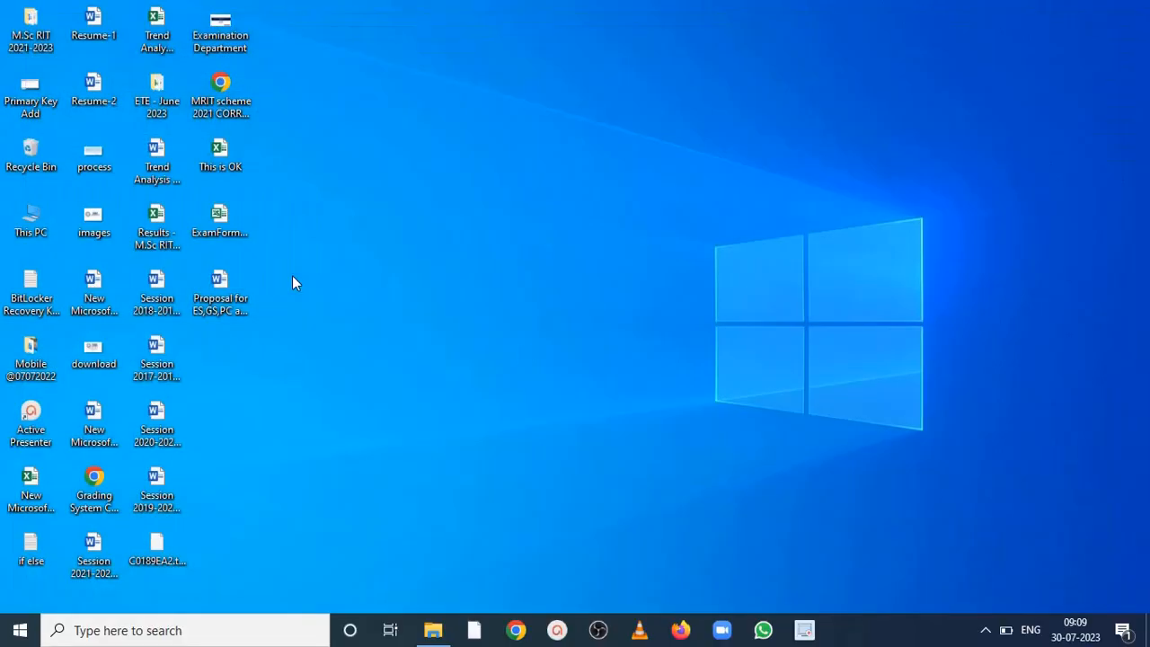
- Examine the general, security, details and previous-version properties of the This is OK file on the desktop
right_click(222, 157)
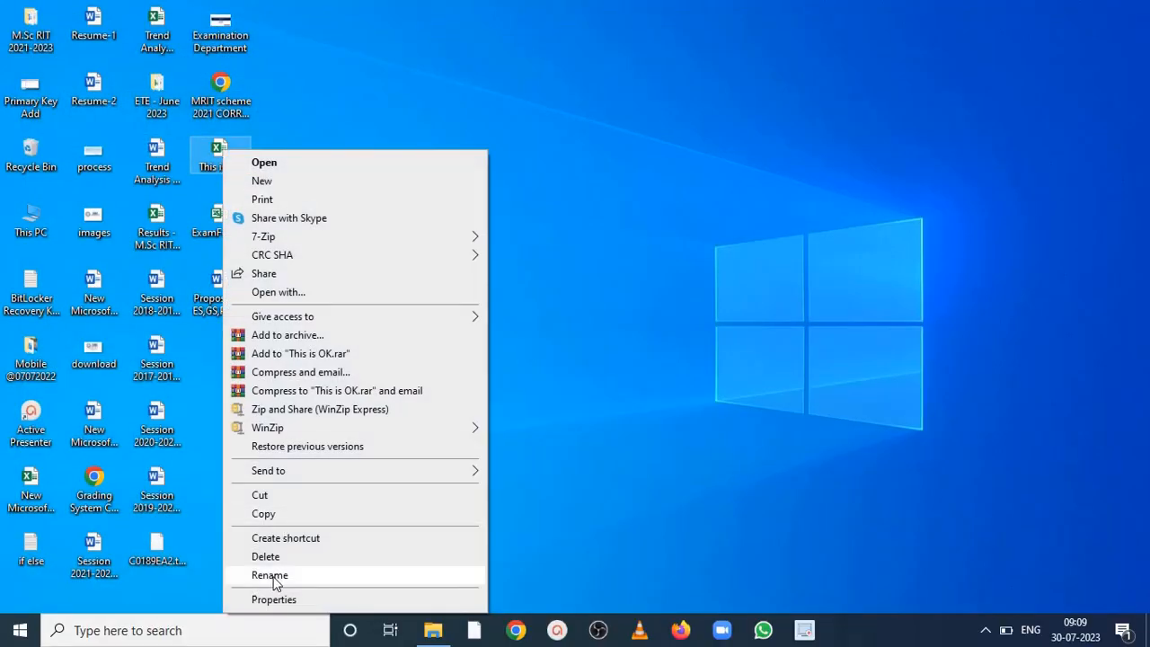
click(274, 600)
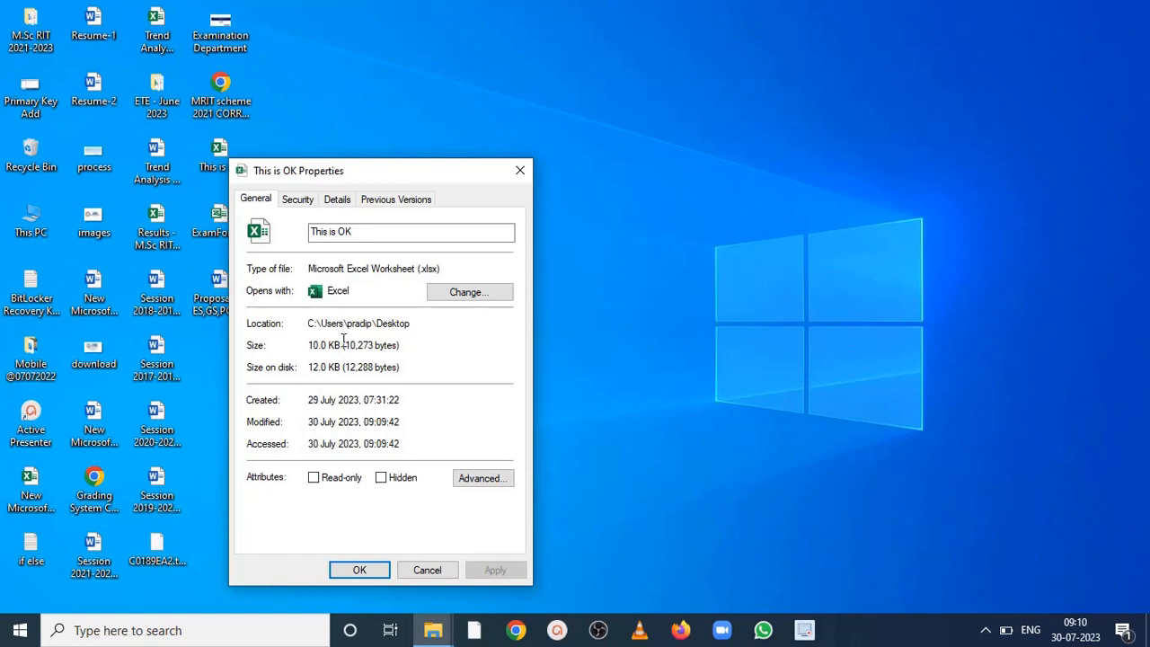
click(312, 202)
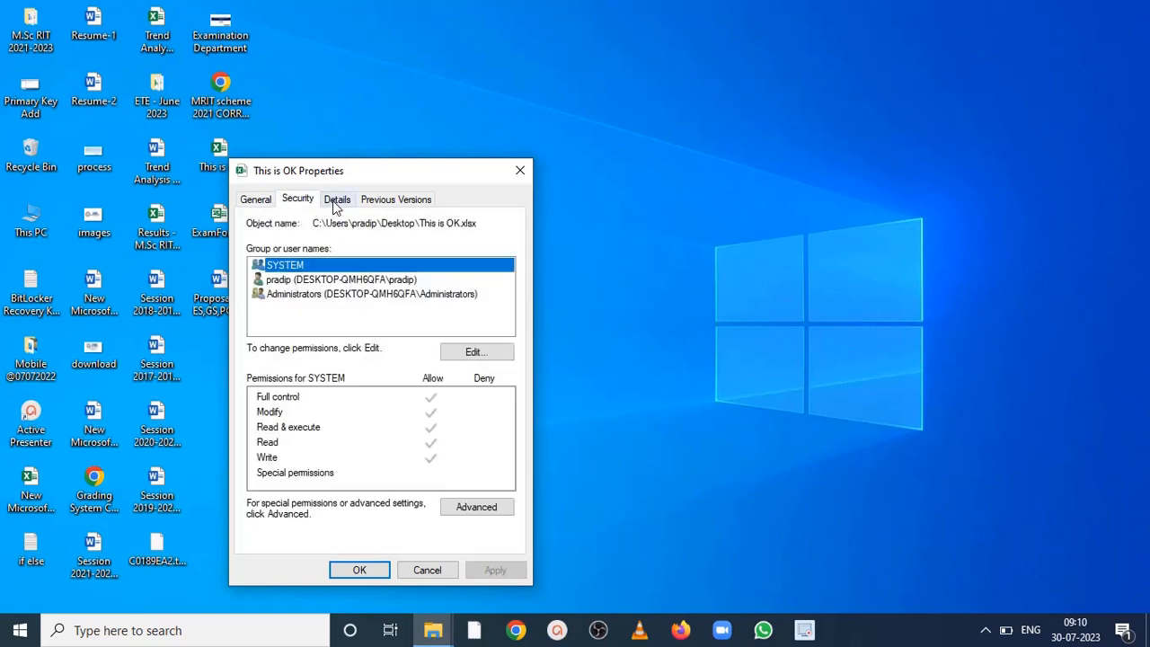
click(337, 202)
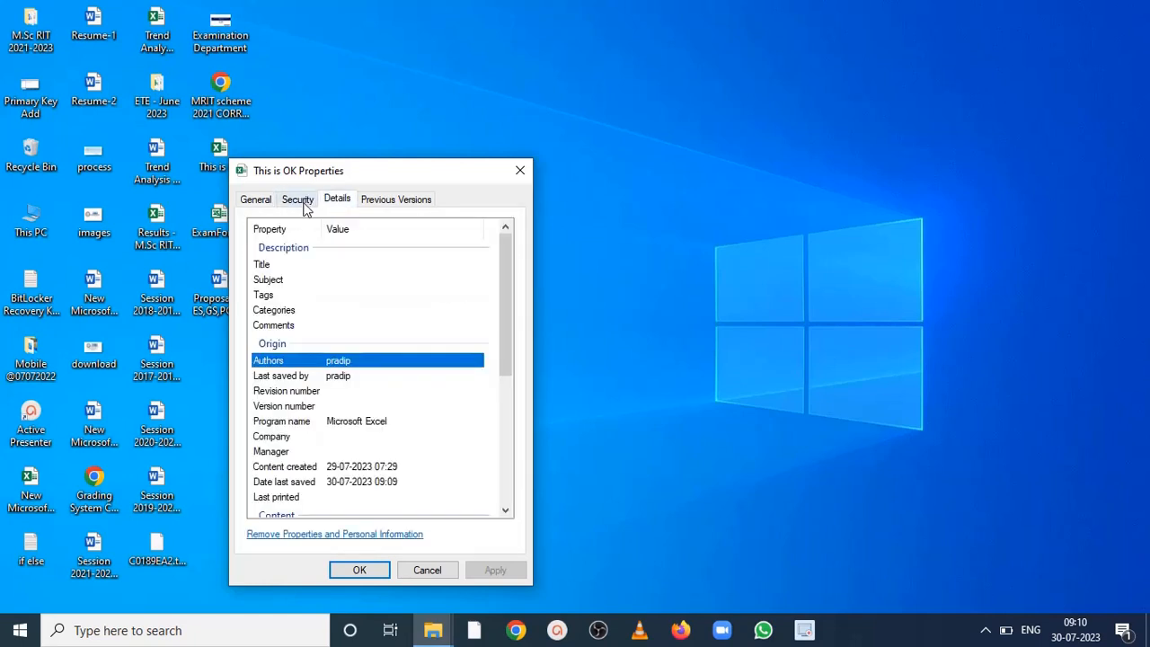
click(301, 203)
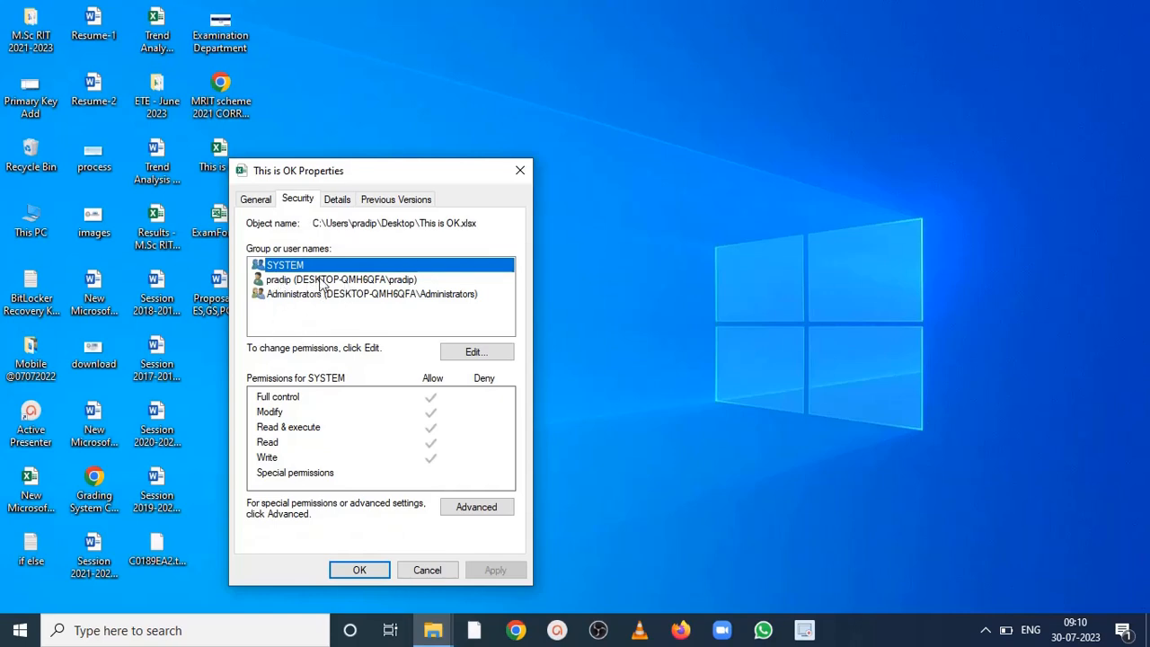
click(342, 206)
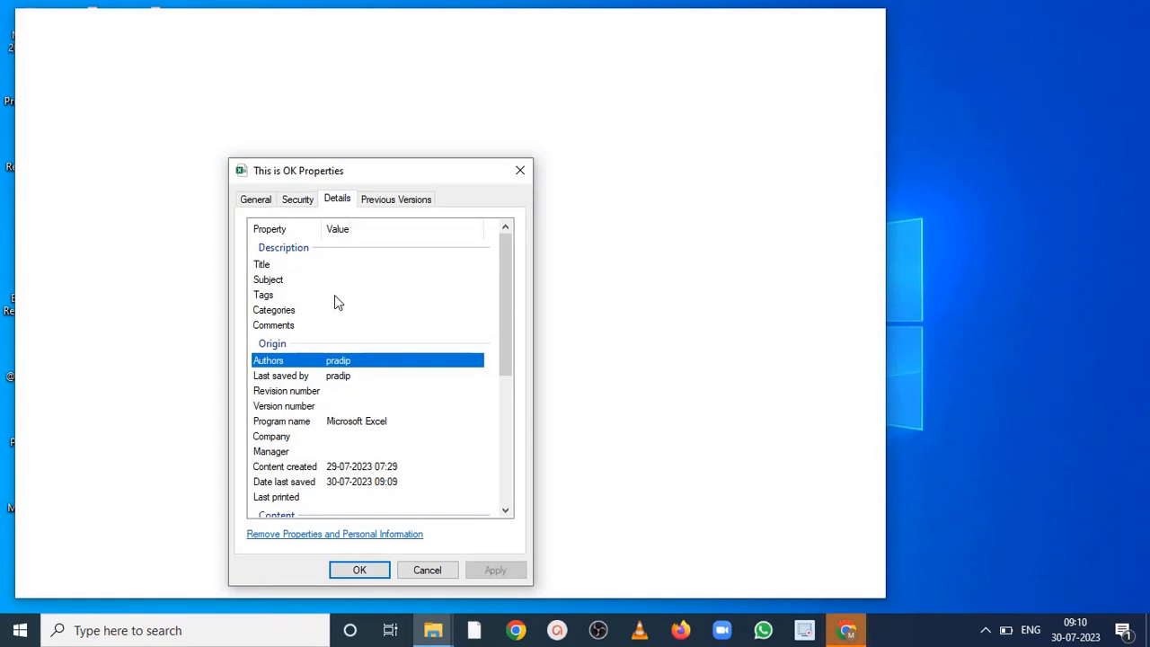
click(381, 202)
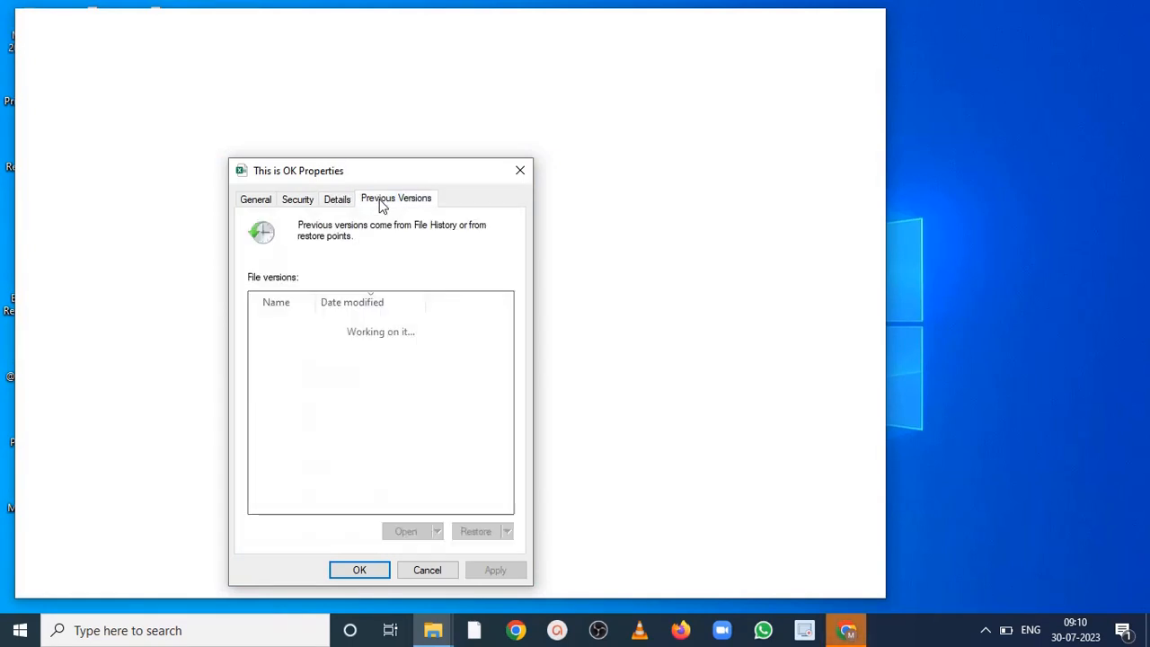
click(521, 171)
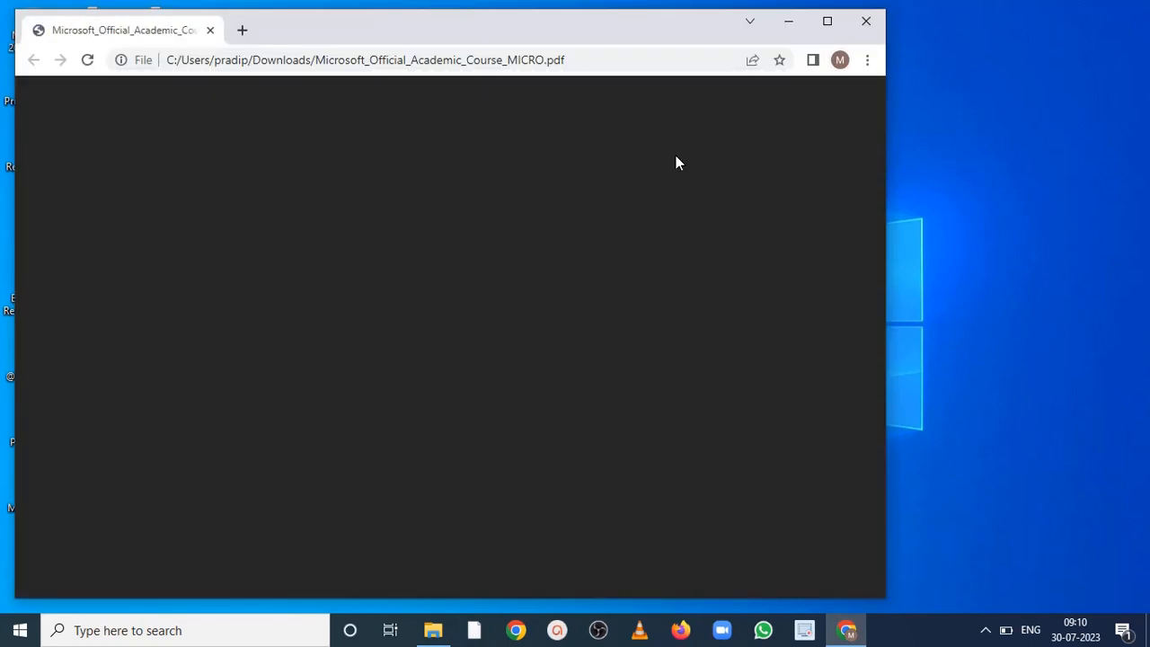
- Maximize the Chrome window containing the Microsoft_Official_Academic_Course_MICRO PDF
click(833, 24)
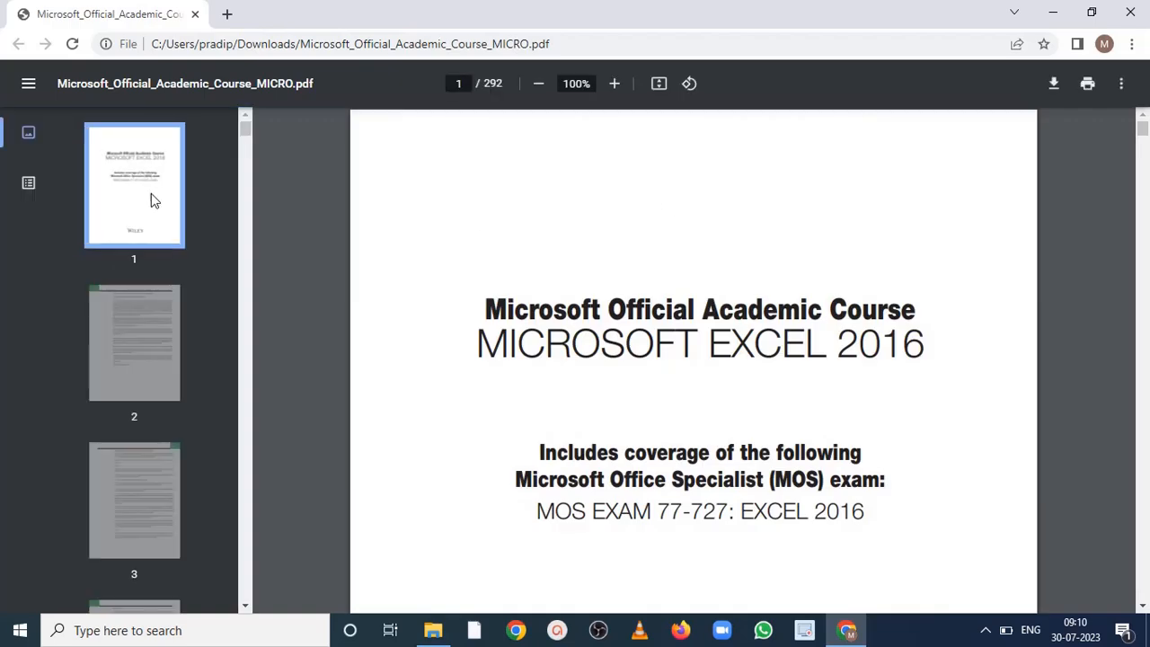
- Find the opening pages of Lesson 2, Working with Microsoft Excel 2016, in the course PDF
drag(242, 131, 241, 273)
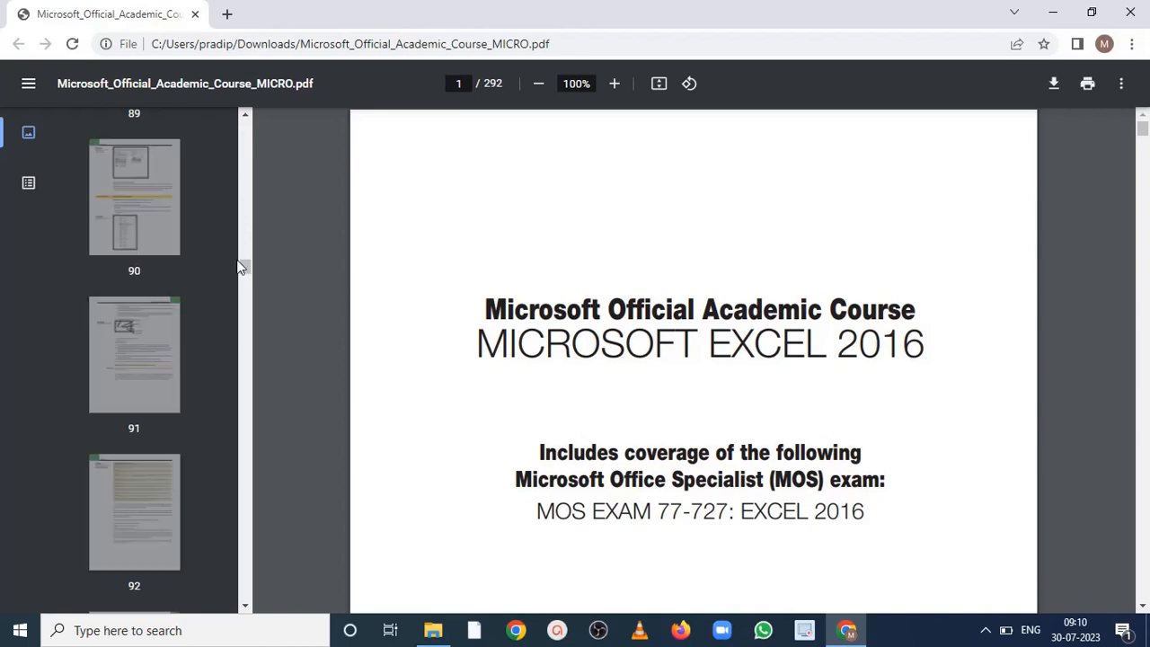
click(149, 218)
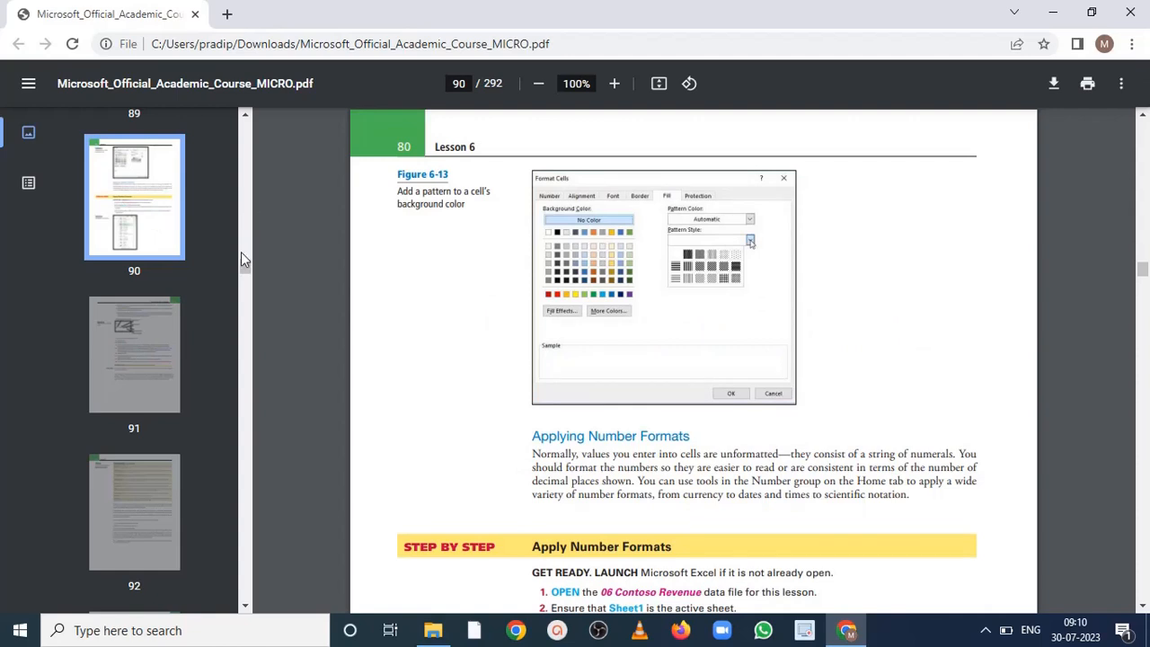
drag(245, 261, 141, 175)
click(142, 177)
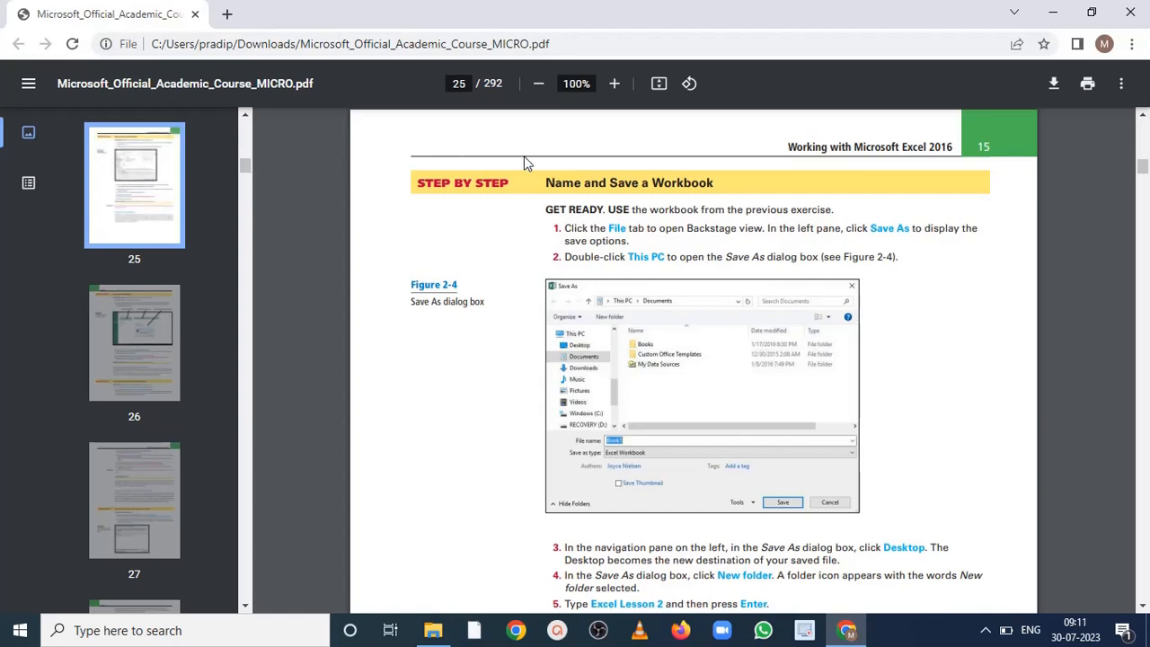
click(1142, 115)
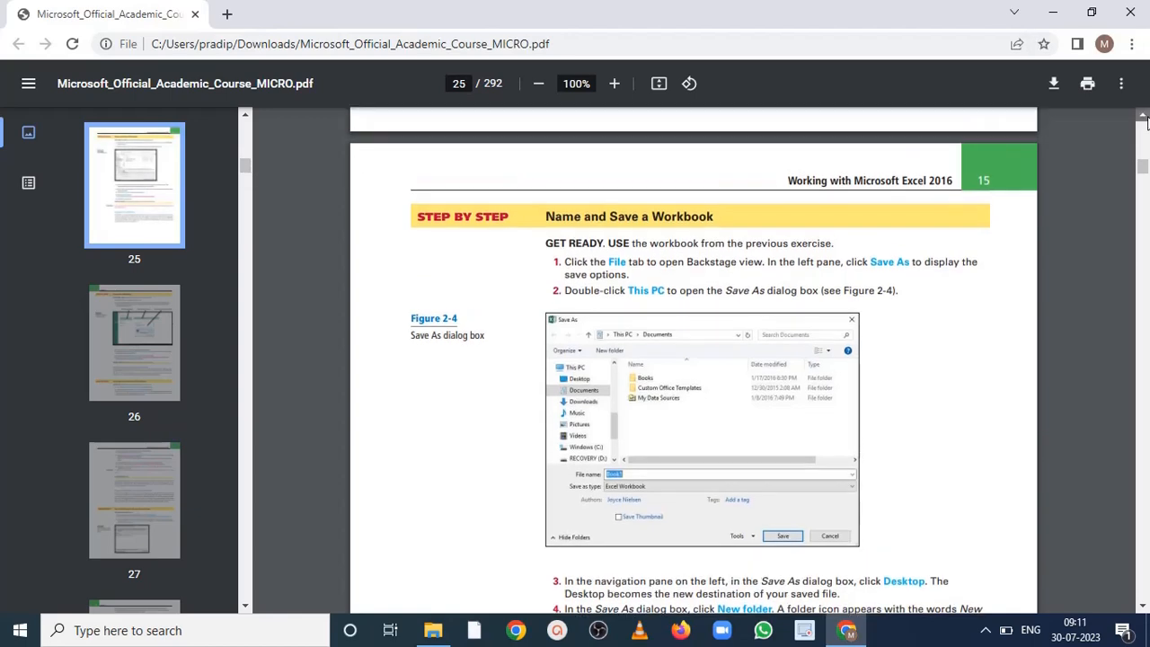
scroll(1142, 115, up, 15)
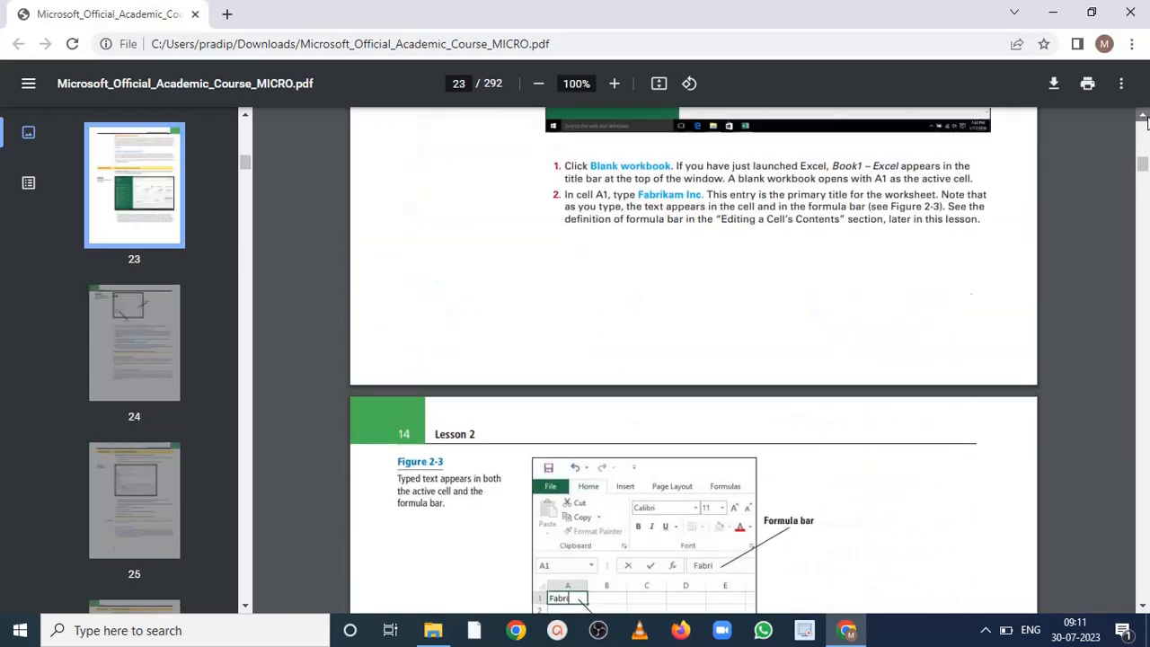
scroll(1142, 115, up, 15)
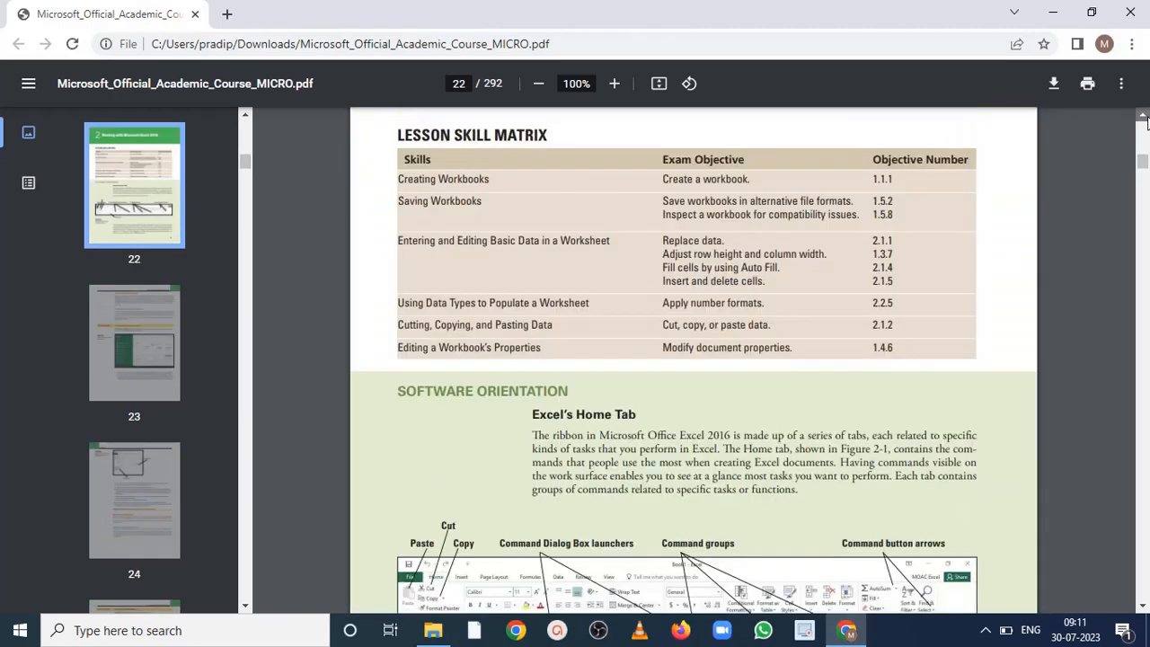
scroll(1142, 115, up, 3)
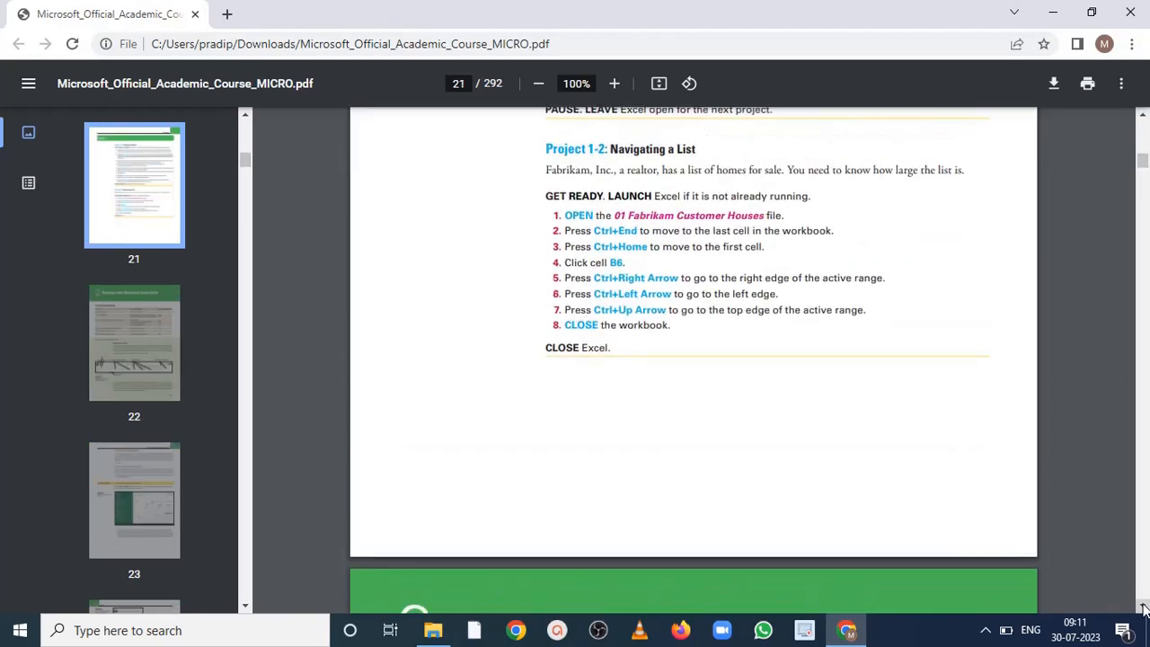
- Review Lesson 2's skill matrix and its sections on creating workbooks and saving them under different names, locations and file formats
scroll(1142, 605, down, 10)
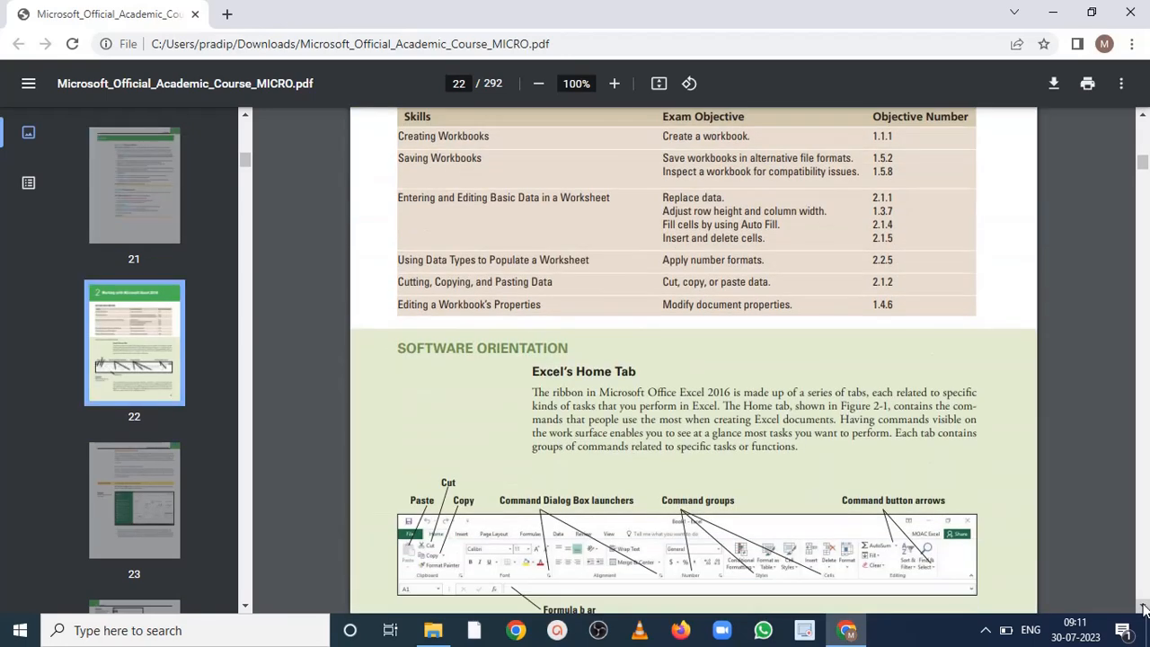
scroll(1144, 608, down, 15)
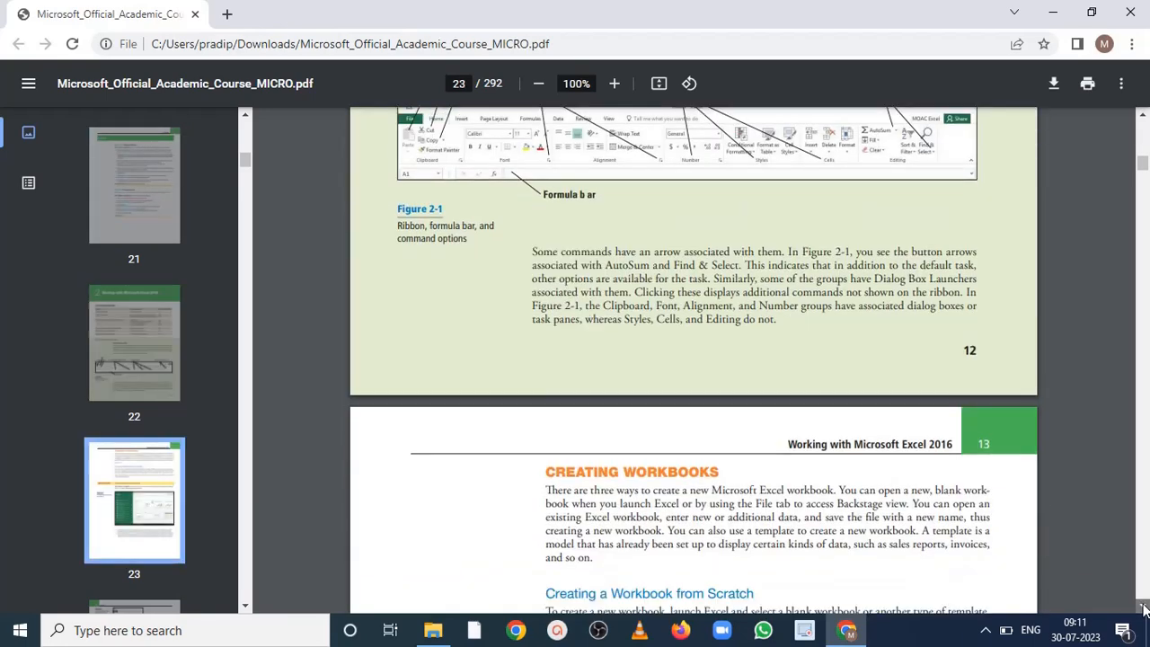
scroll(1144, 608, down, 15)
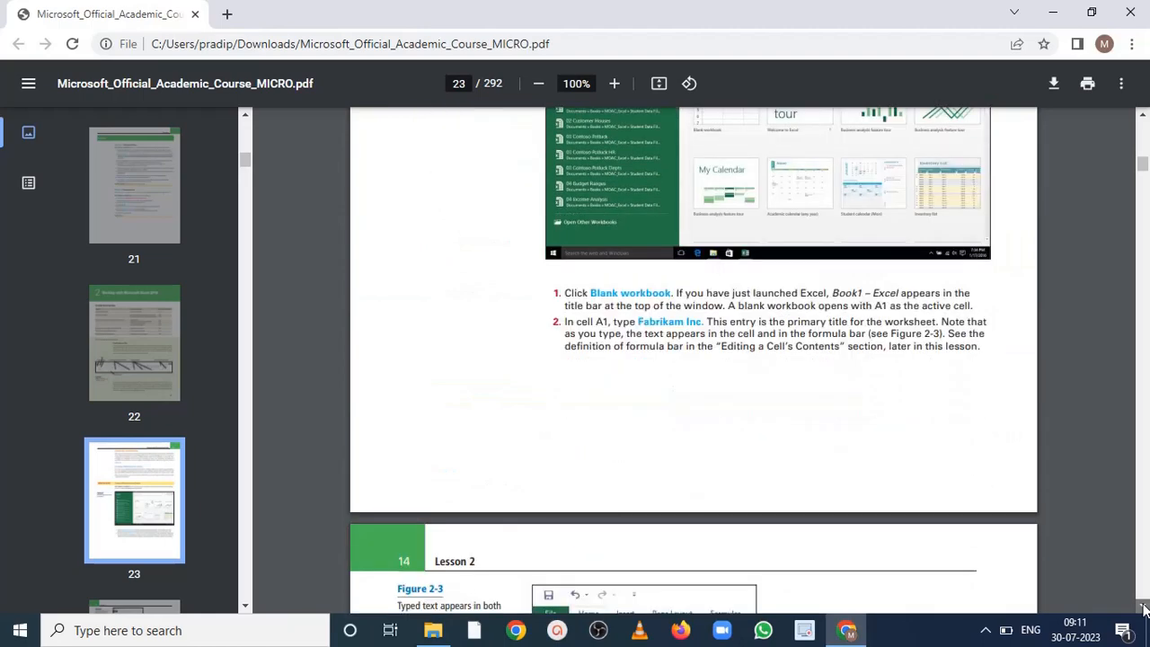
scroll(1144, 608, down, 15)
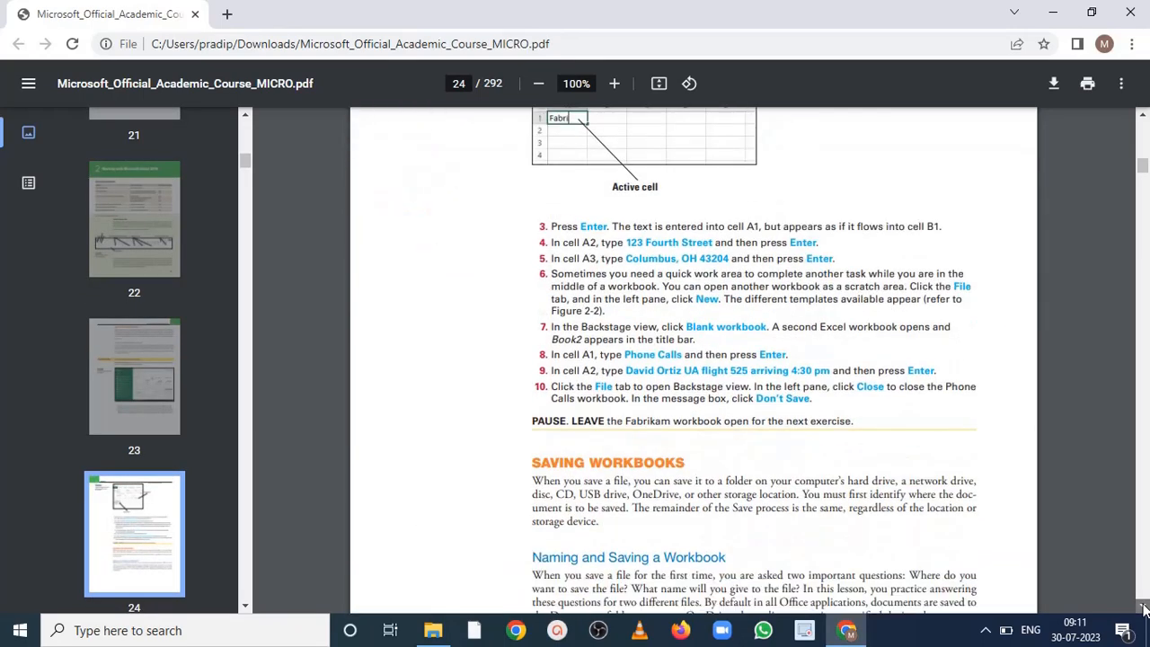
scroll(1143, 609, down, 15)
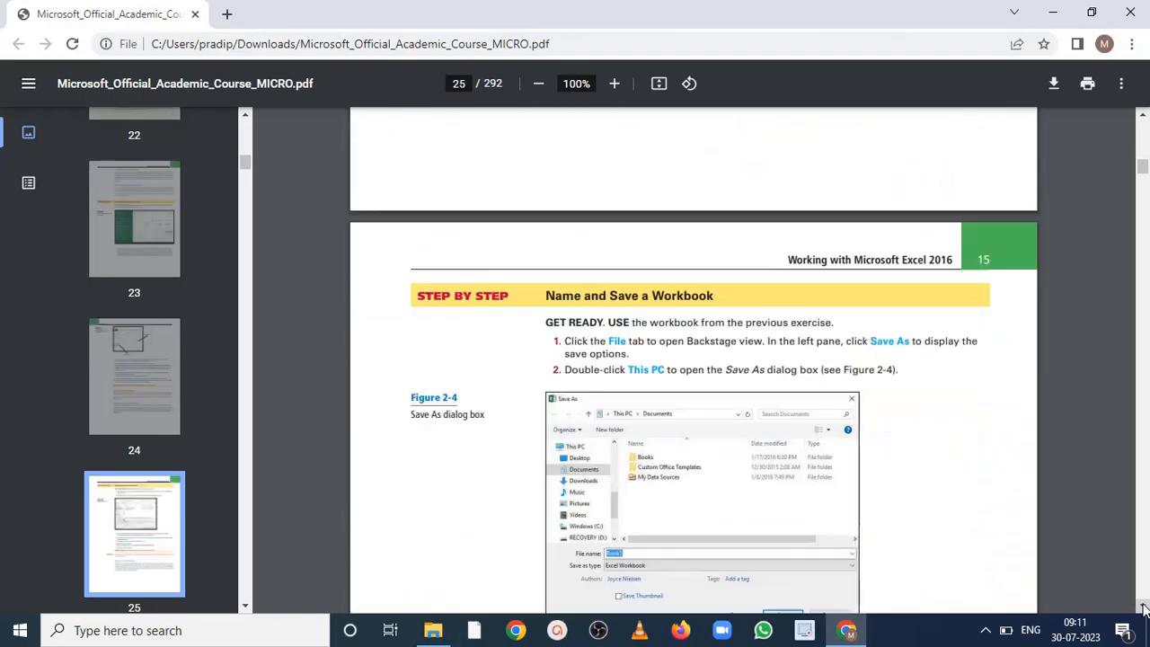
scroll(1144, 608, down, 15)
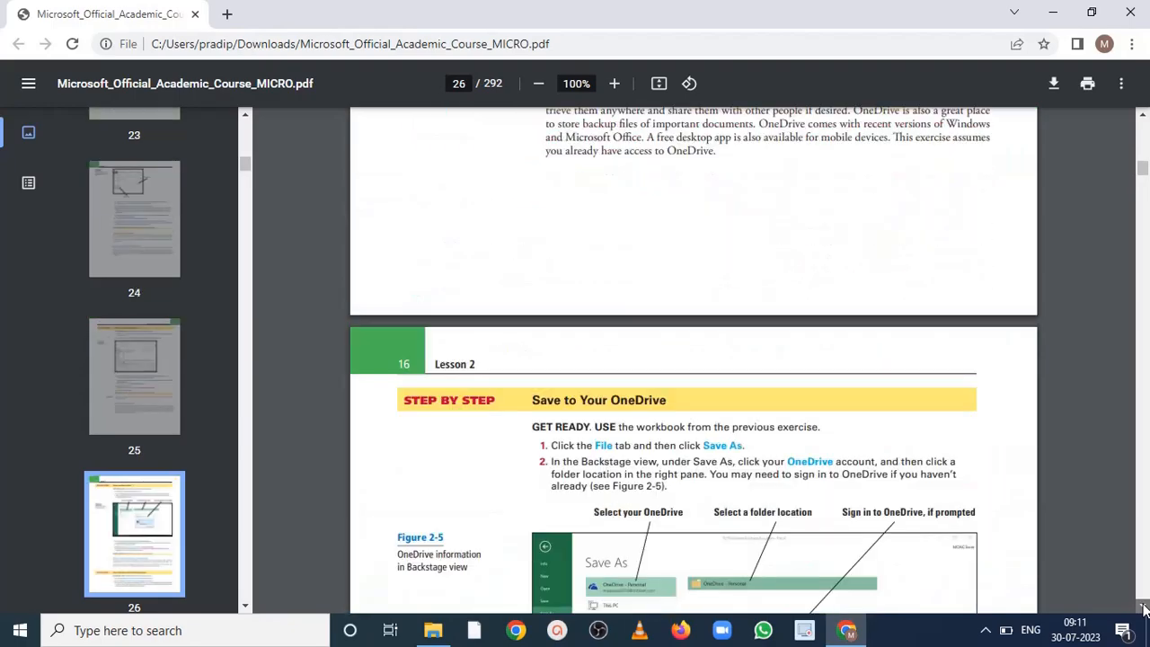
scroll(1144, 608, down, 15)
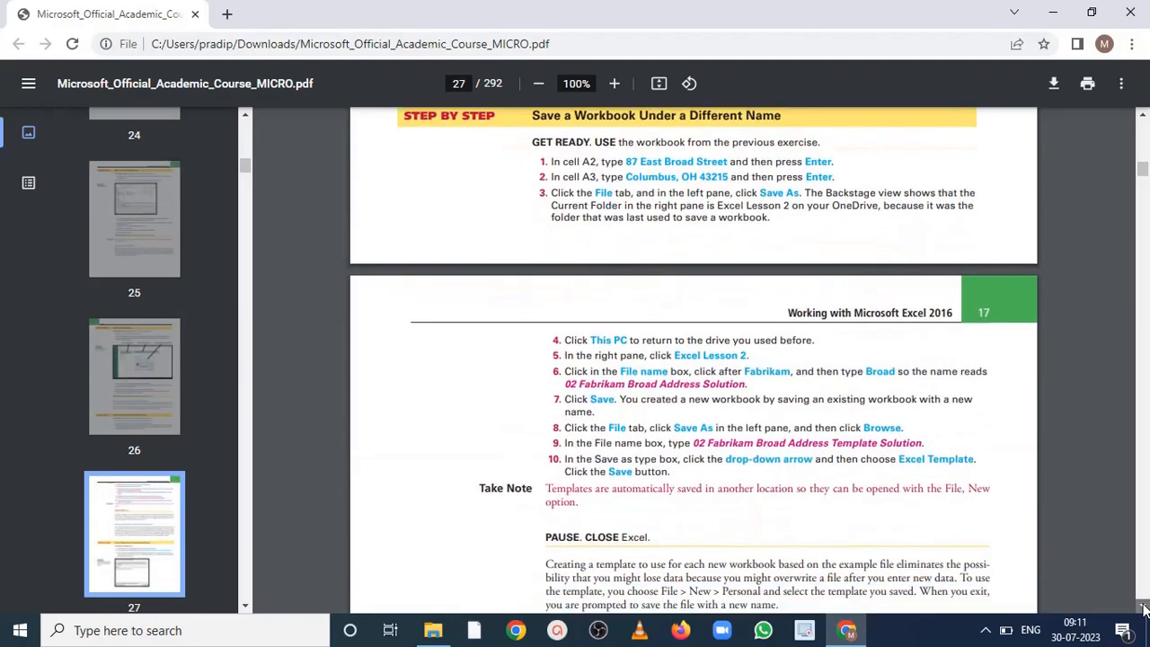
scroll(1144, 609, down, 15)
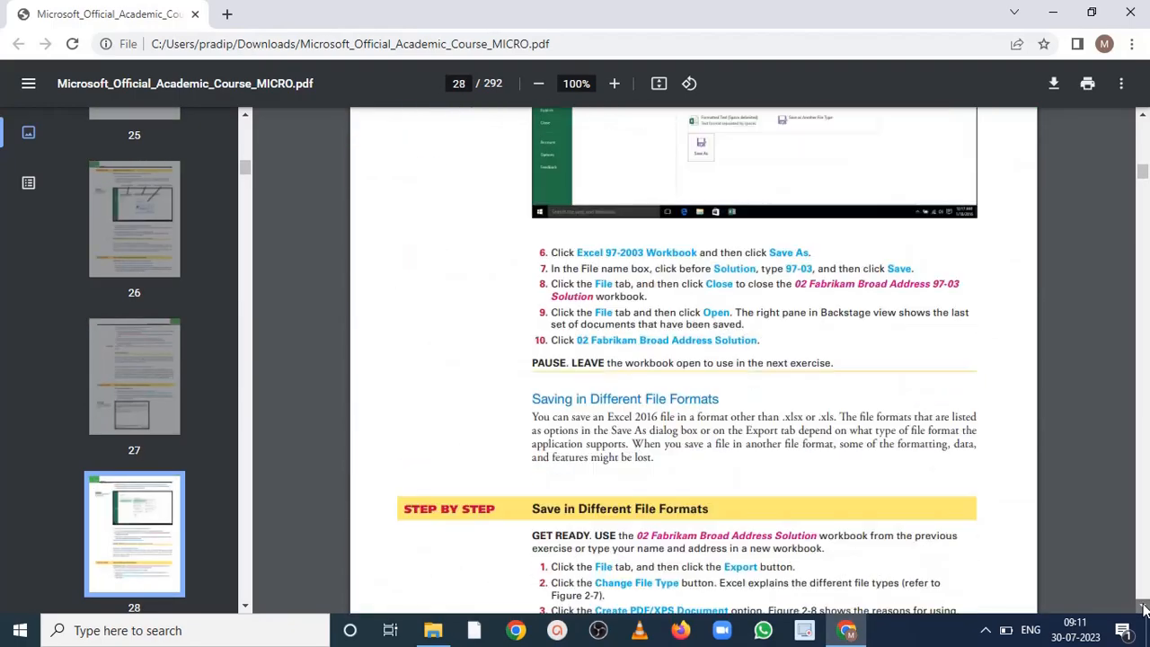
- Review the Lesson 2 sections on entering basic data, changing column width, and editing or deleting cell contents
scroll(1144, 608, down, 7)
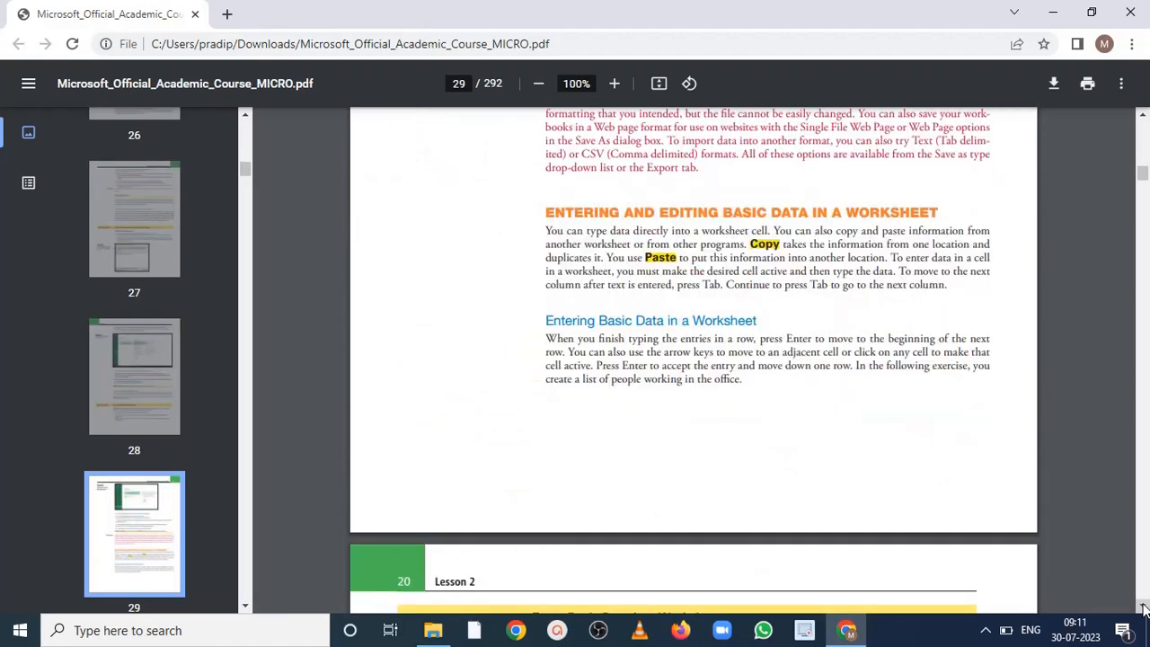
scroll(1144, 608, down, 10)
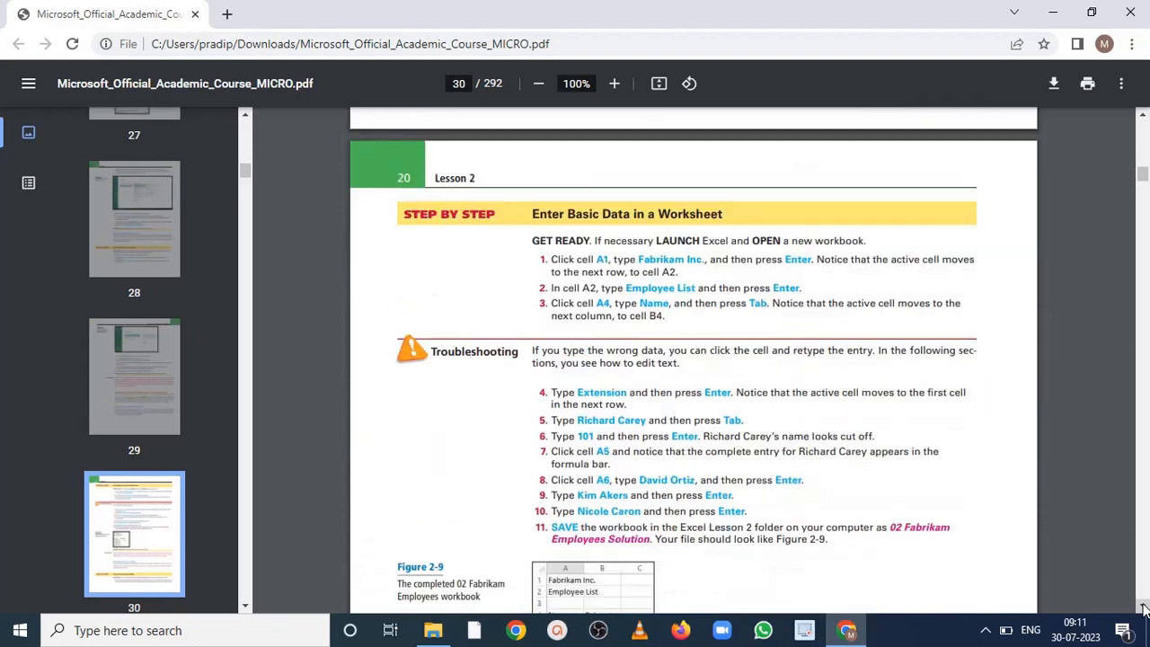
scroll(1144, 608, down, 10)
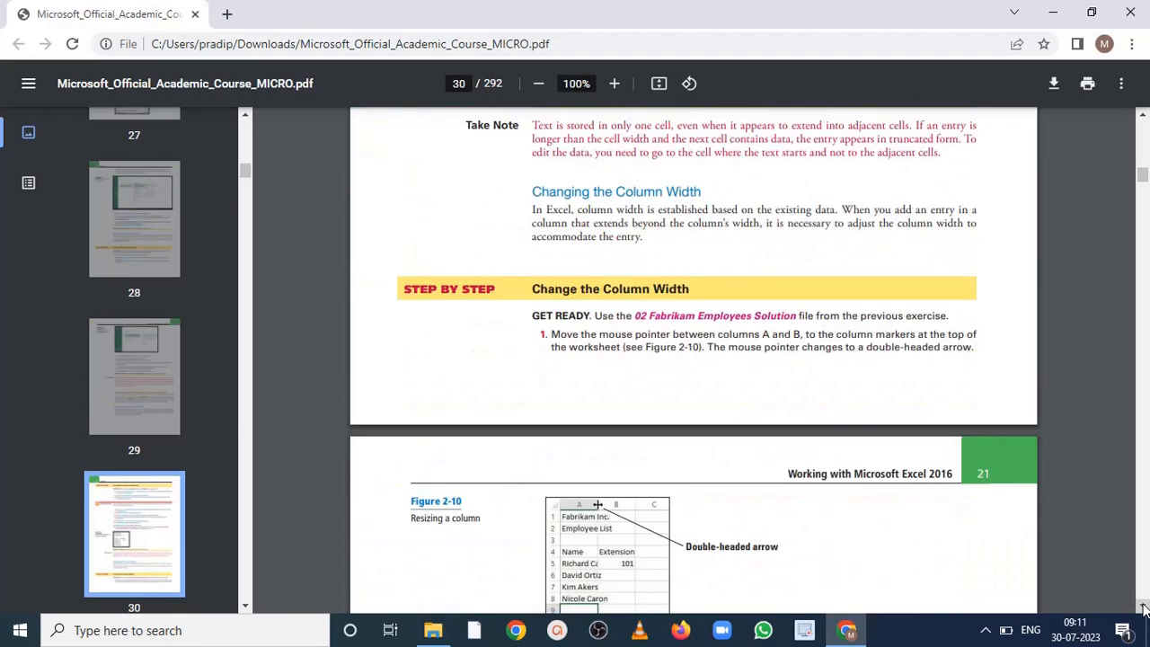
scroll(1143, 608, down, 12)
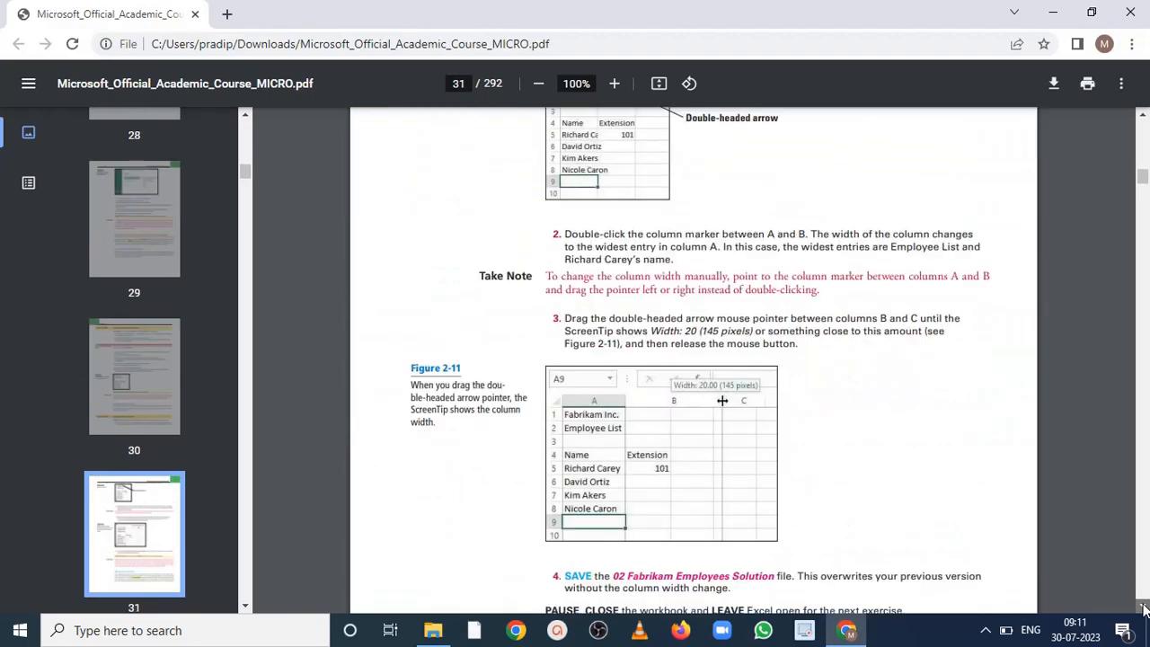
scroll(1144, 608, down, 10)
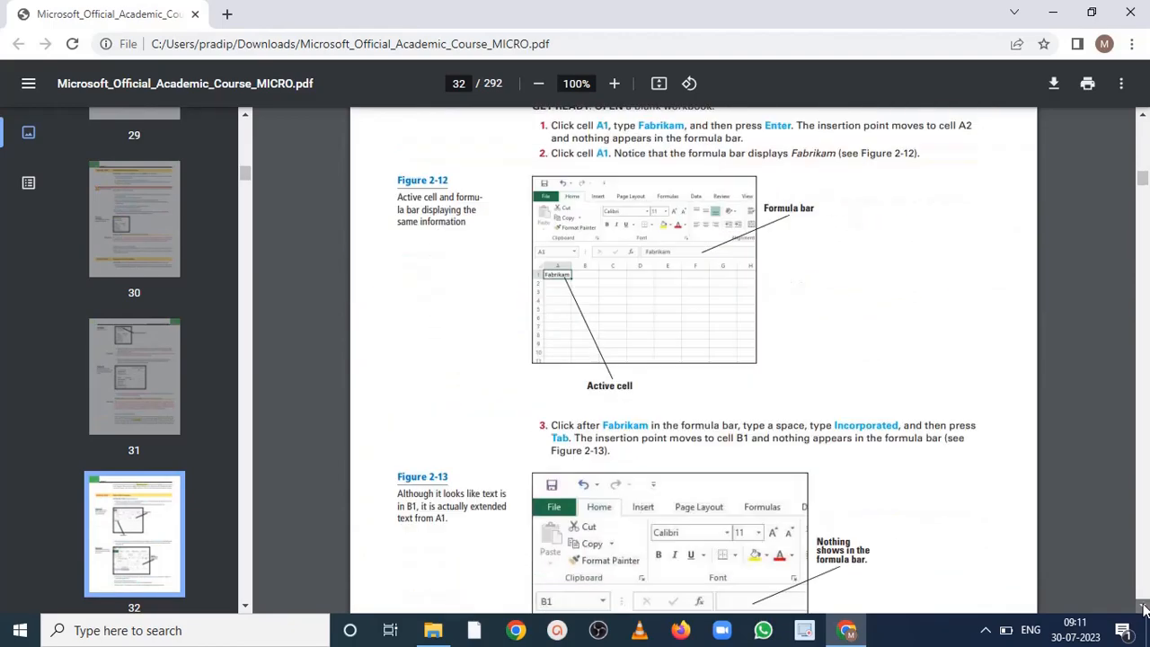
scroll(1144, 608, down, 12)
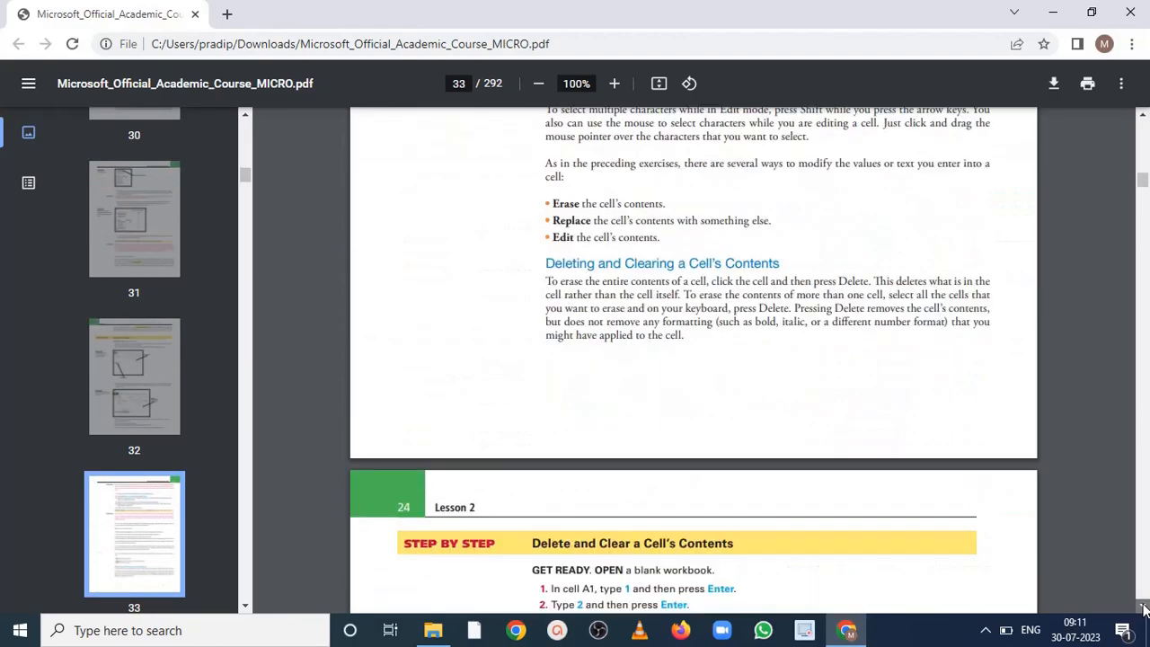
- Review the Lesson 2 sections on entering dates and filling series with Auto Fill and Flash Fill
scroll(1144, 608, down, 12)
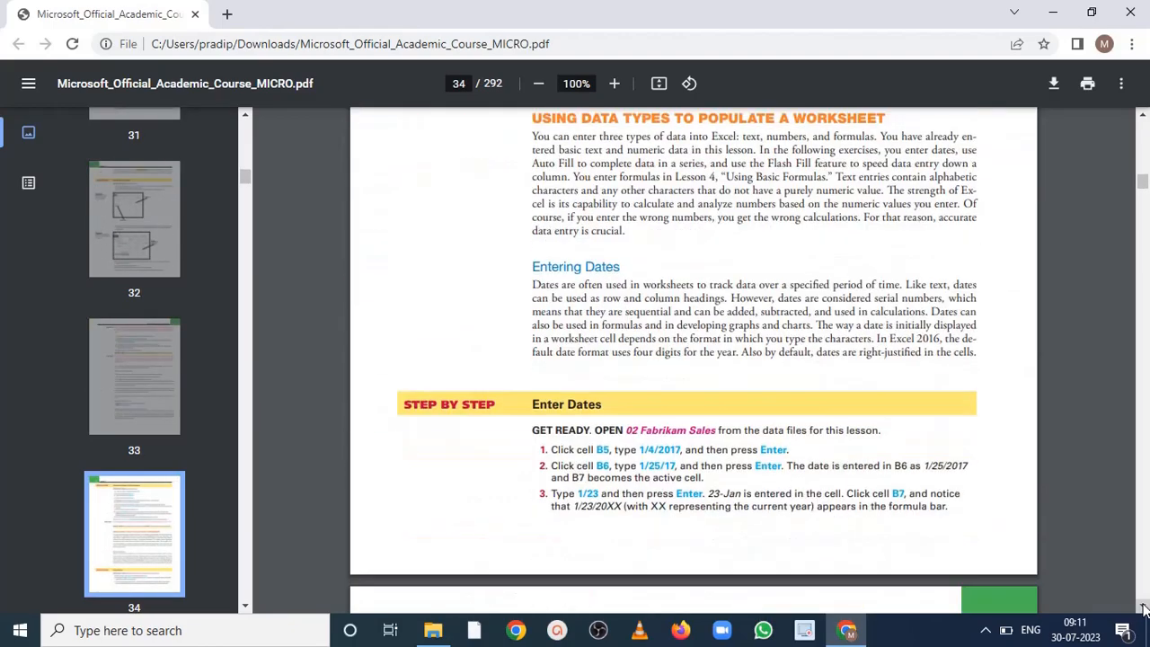
scroll(1144, 608, down, 12)
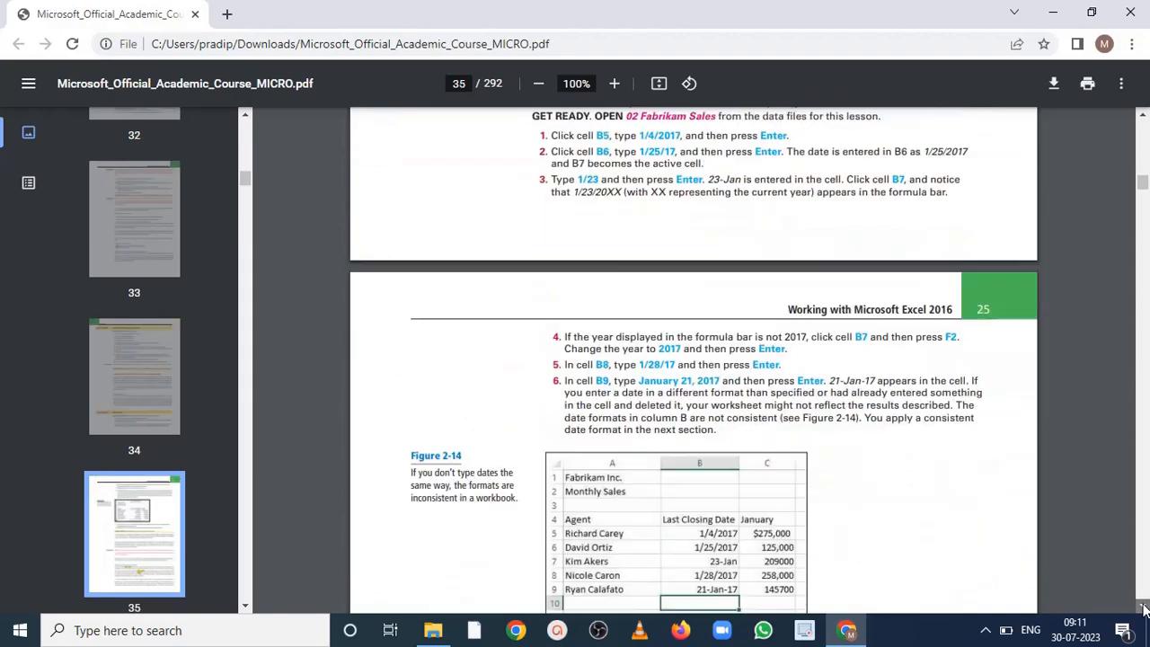
scroll(1144, 608, down, 3)
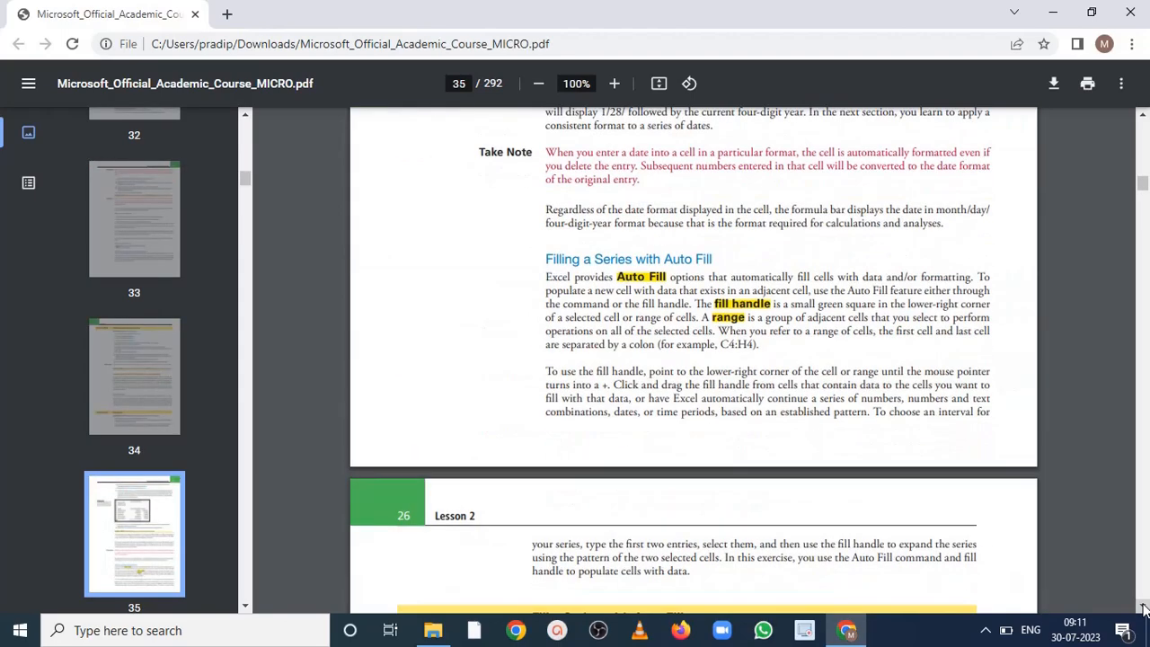
scroll(1144, 608, down, 12)
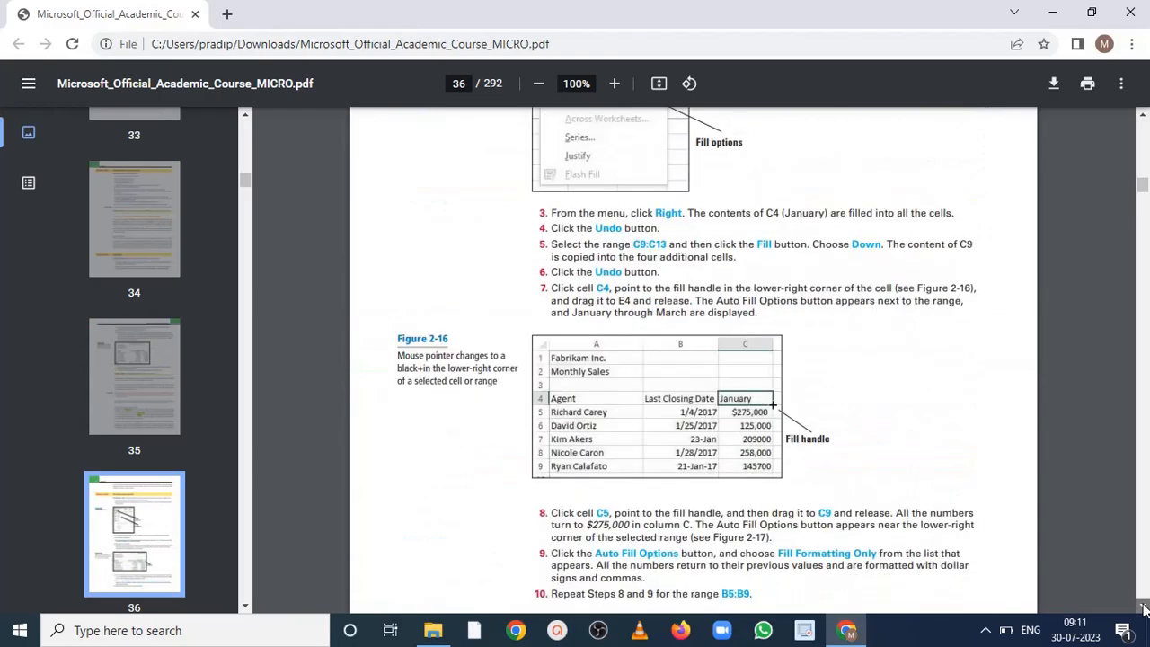
scroll(1144, 608, down, 12)
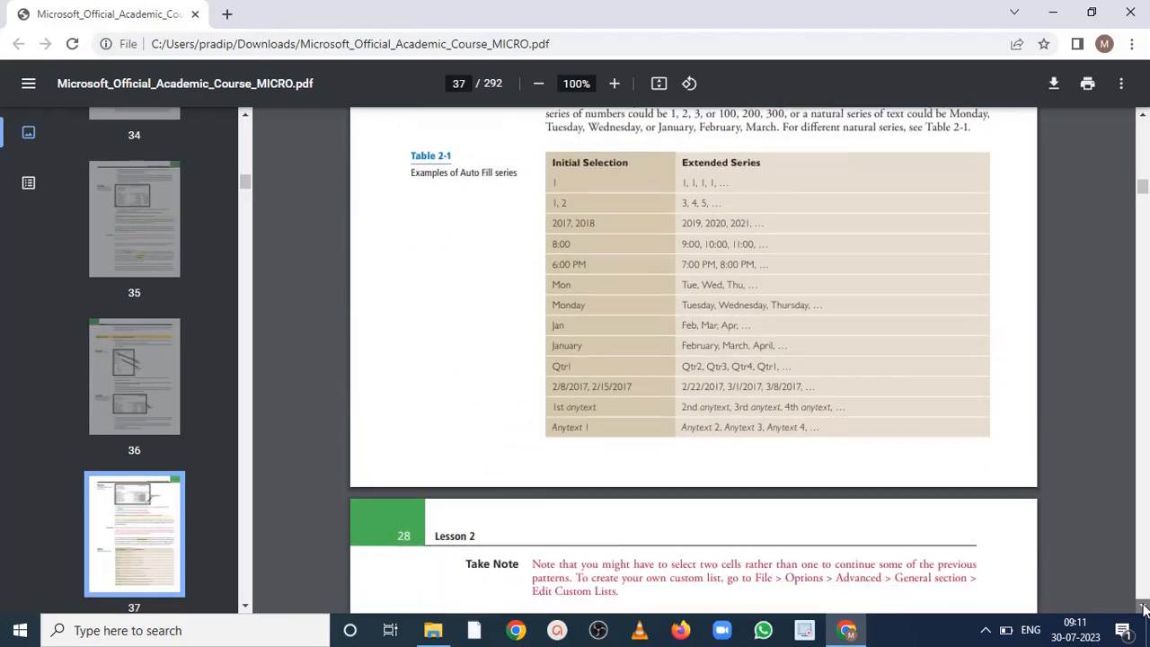
scroll(1144, 608, down, 12)
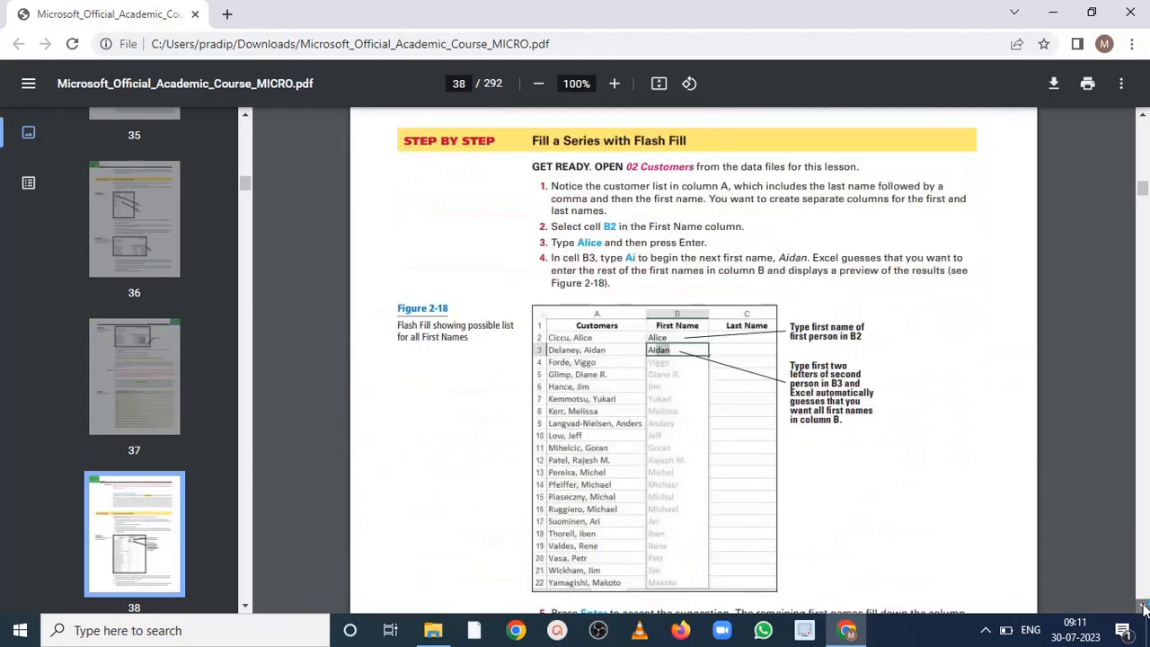
- Review the sections on copying, moving and pasting data and assigning keywords, through to the Knowledge Assessment's multiple-choice questions
scroll(1144, 608, down, 9)
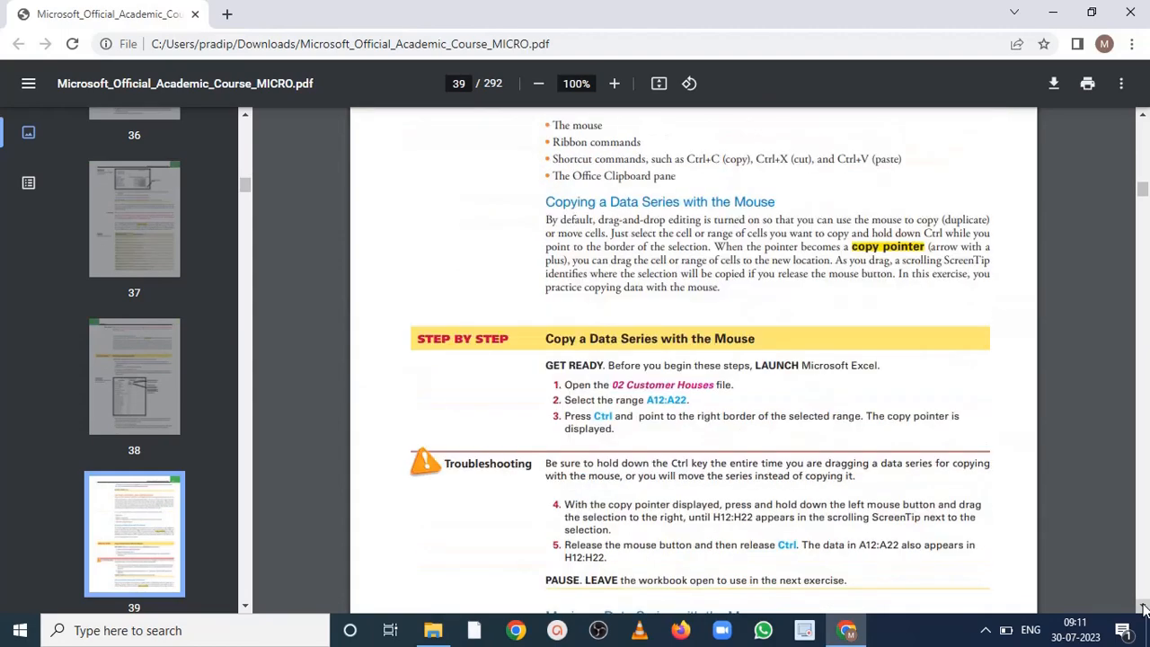
scroll(1144, 608, down, 12)
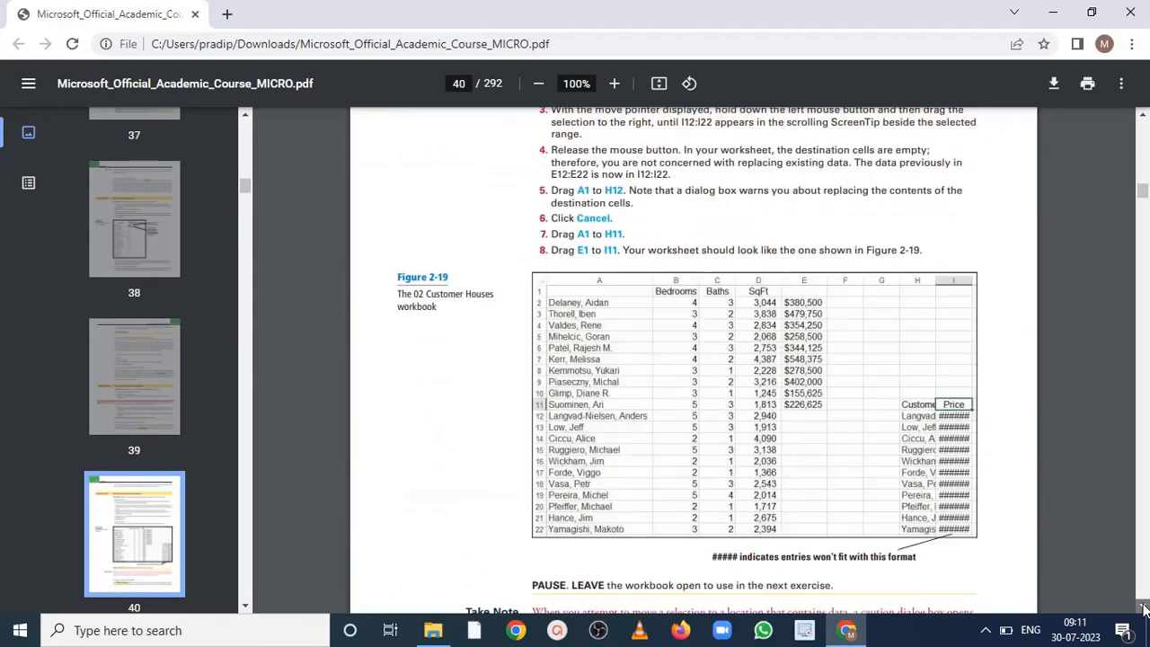
scroll(1144, 608, down, 12)
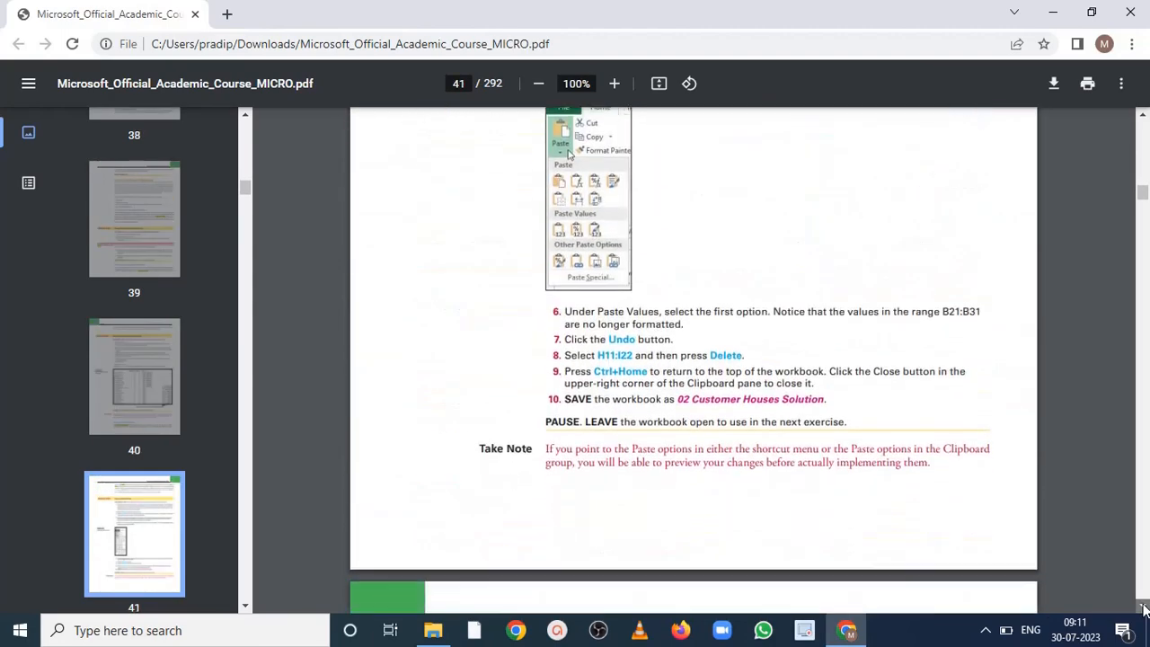
scroll(1144, 608, down, 12)
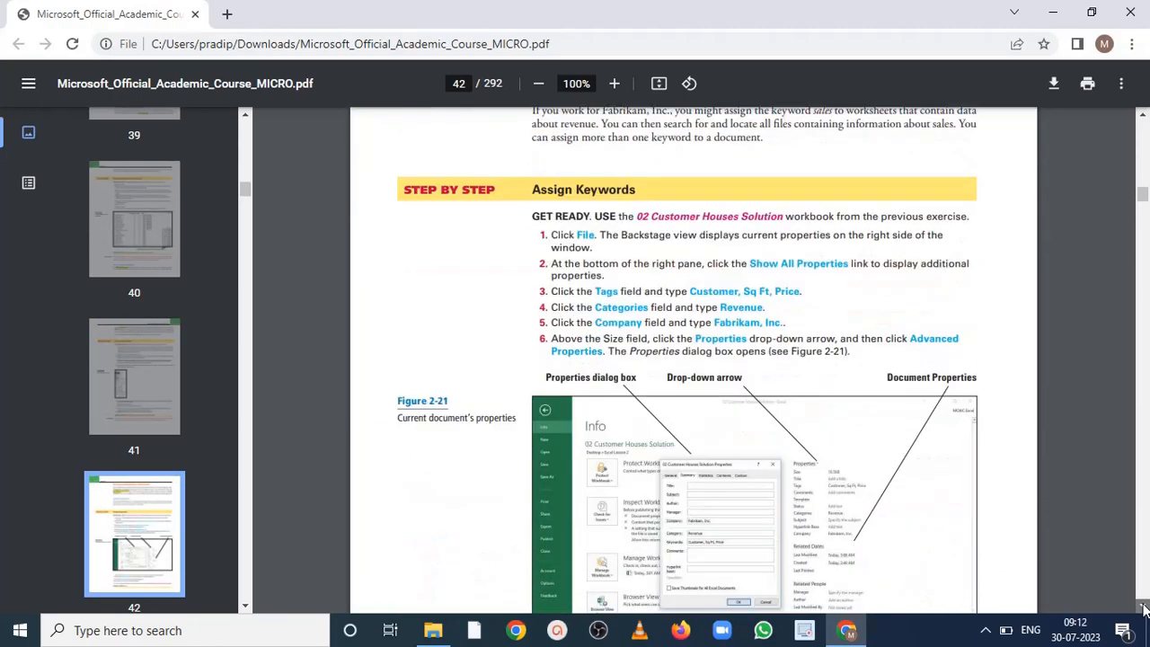
scroll(1144, 608, down, 12)
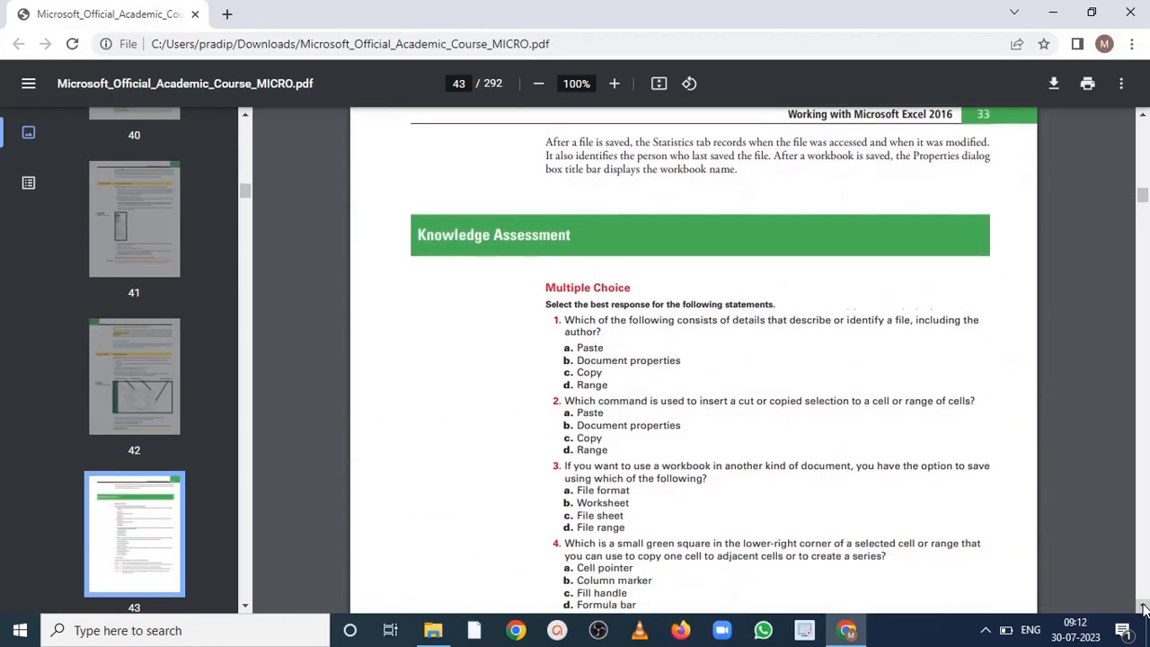
scroll(1144, 609, down, 3)
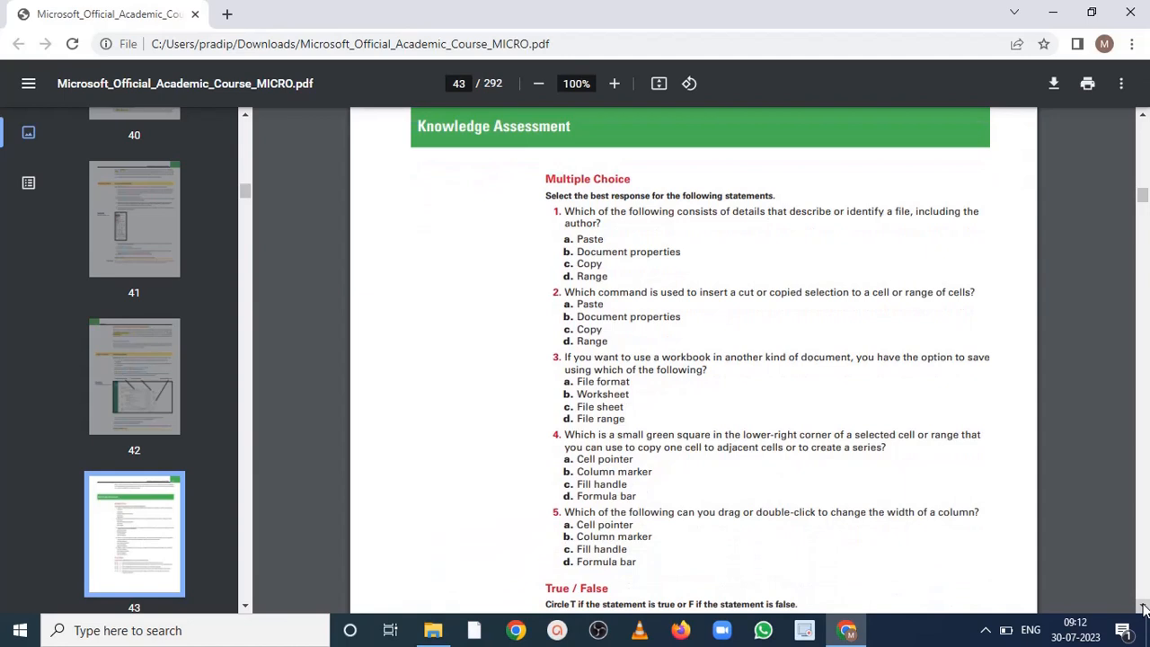